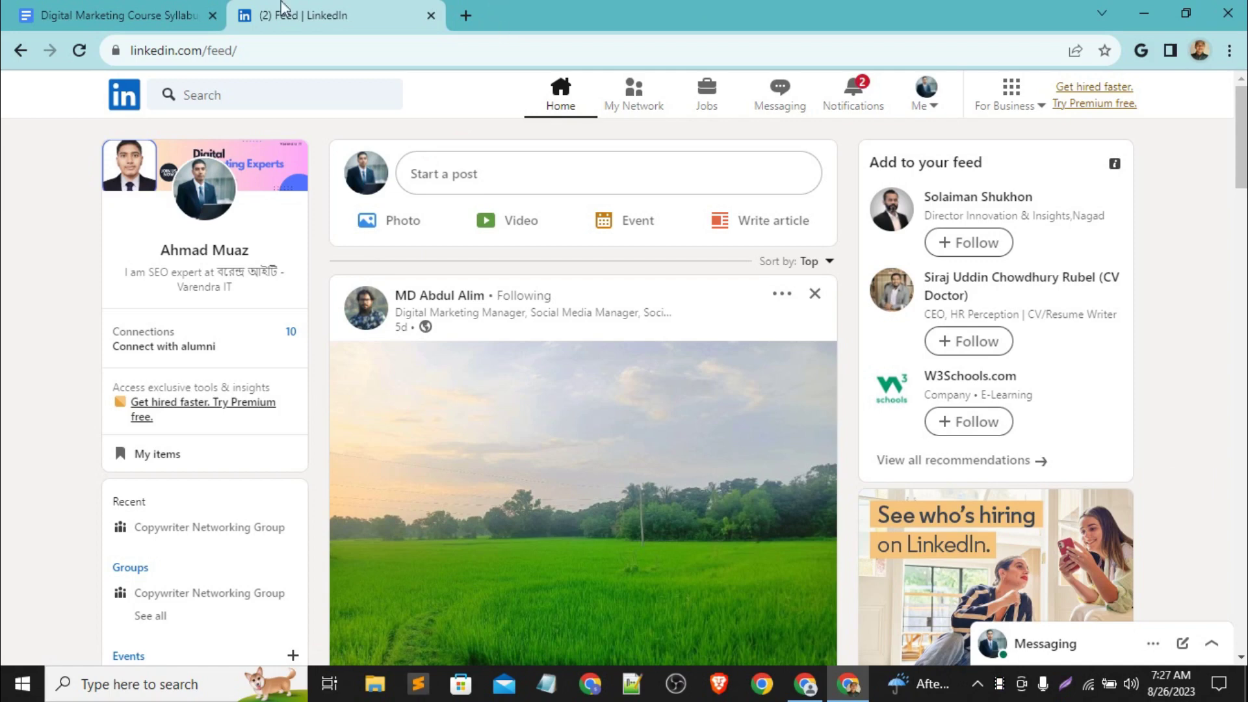
# Step: Review the company page creation and Brand Marketing topics under LinkedIn Marketing in the Digital Marketing Course Syllabus document
pyautogui.click(177, 13)
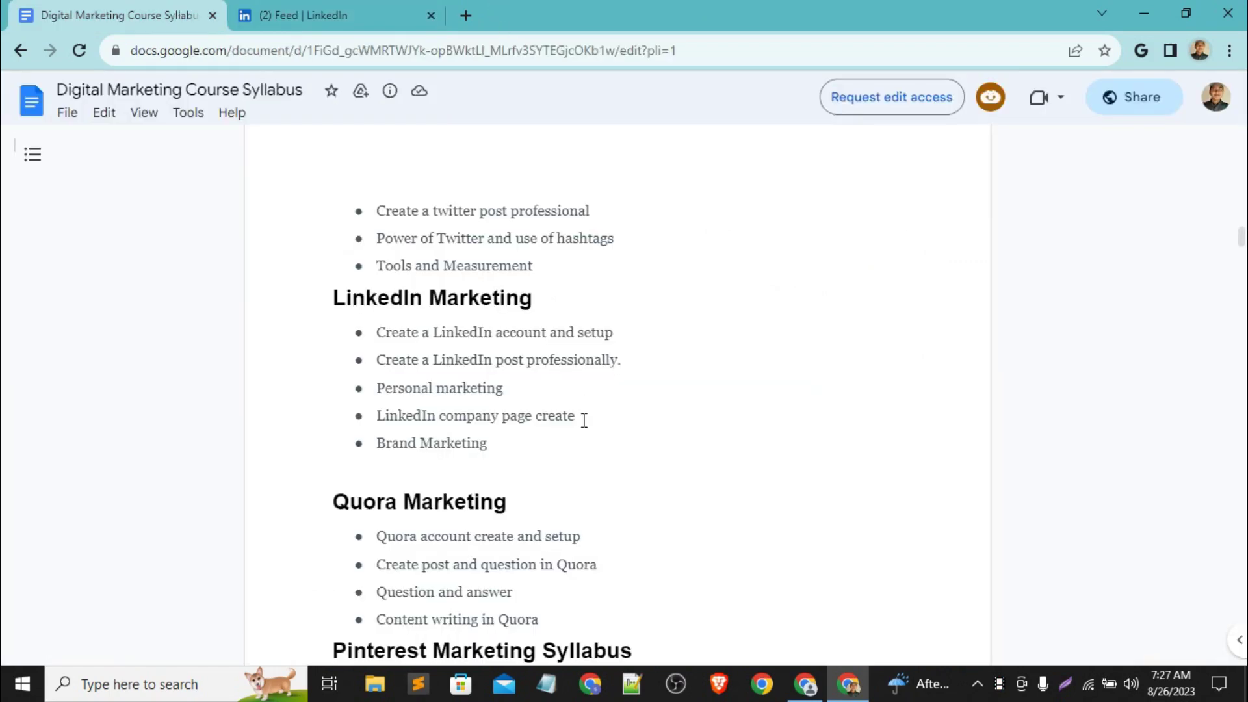
pyautogui.moveTo(580, 419); pyautogui.dragTo(374, 427)
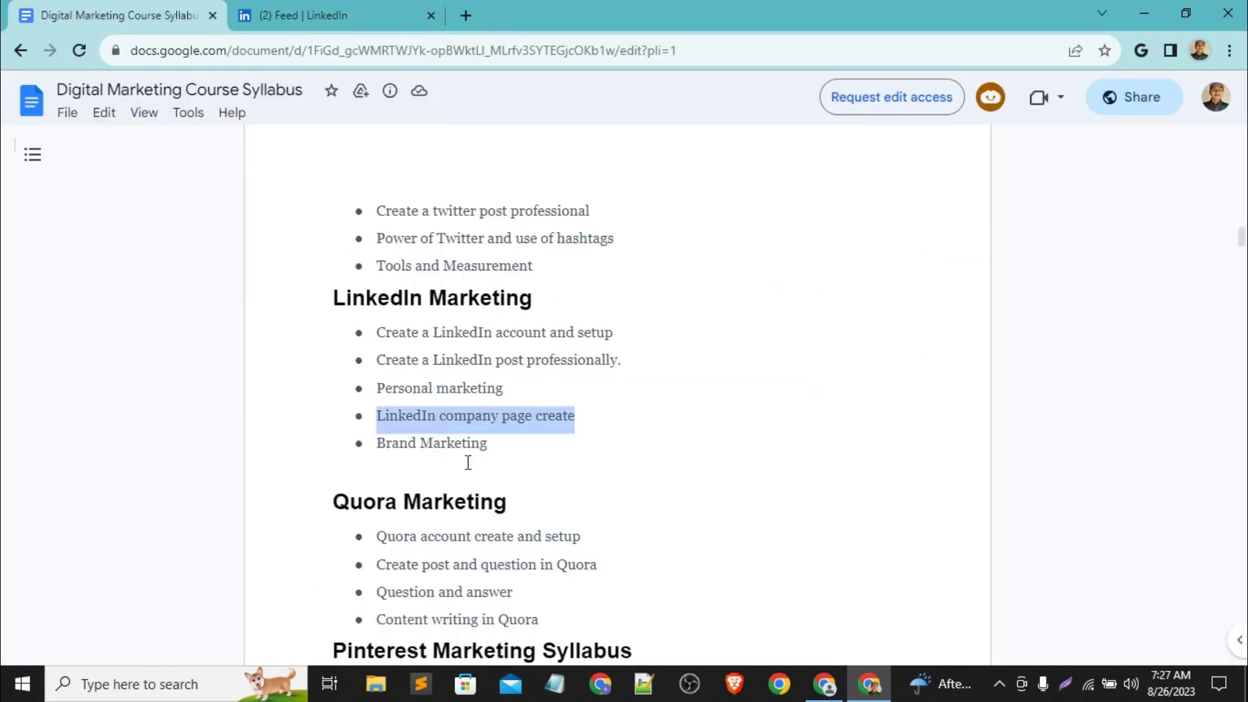
pyautogui.click(492, 446)
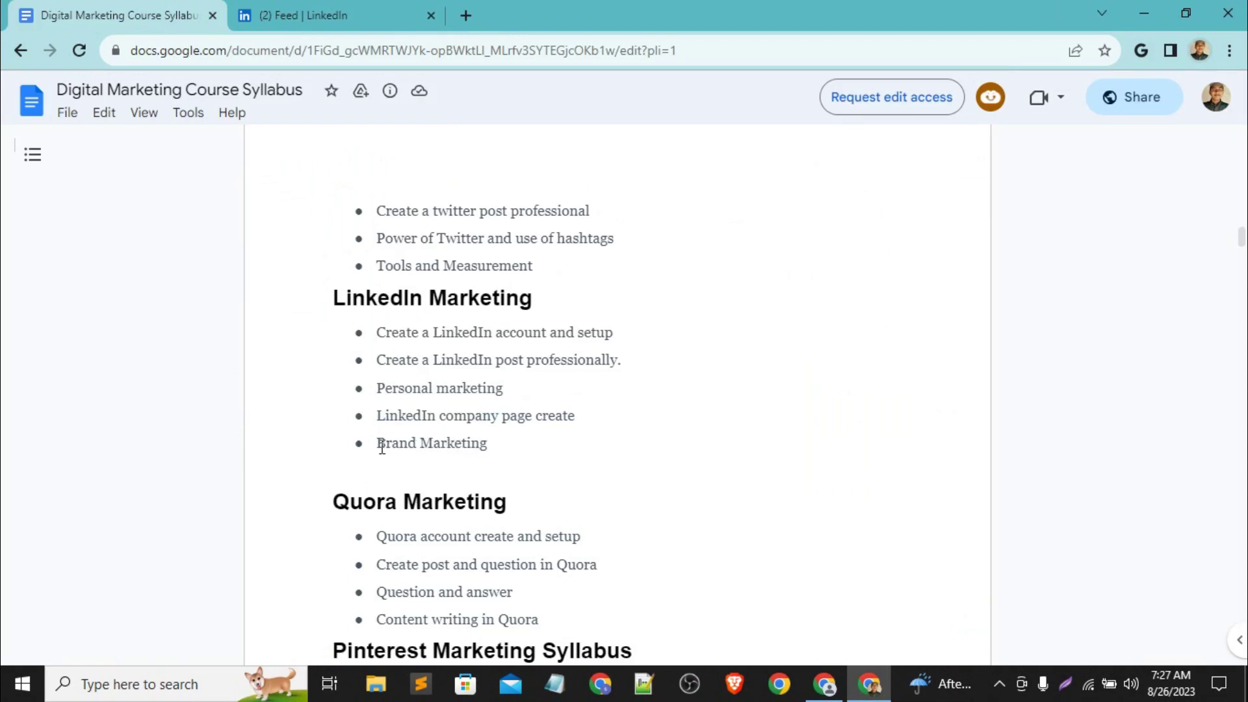
pyautogui.moveTo(377, 446); pyautogui.dragTo(488, 444)
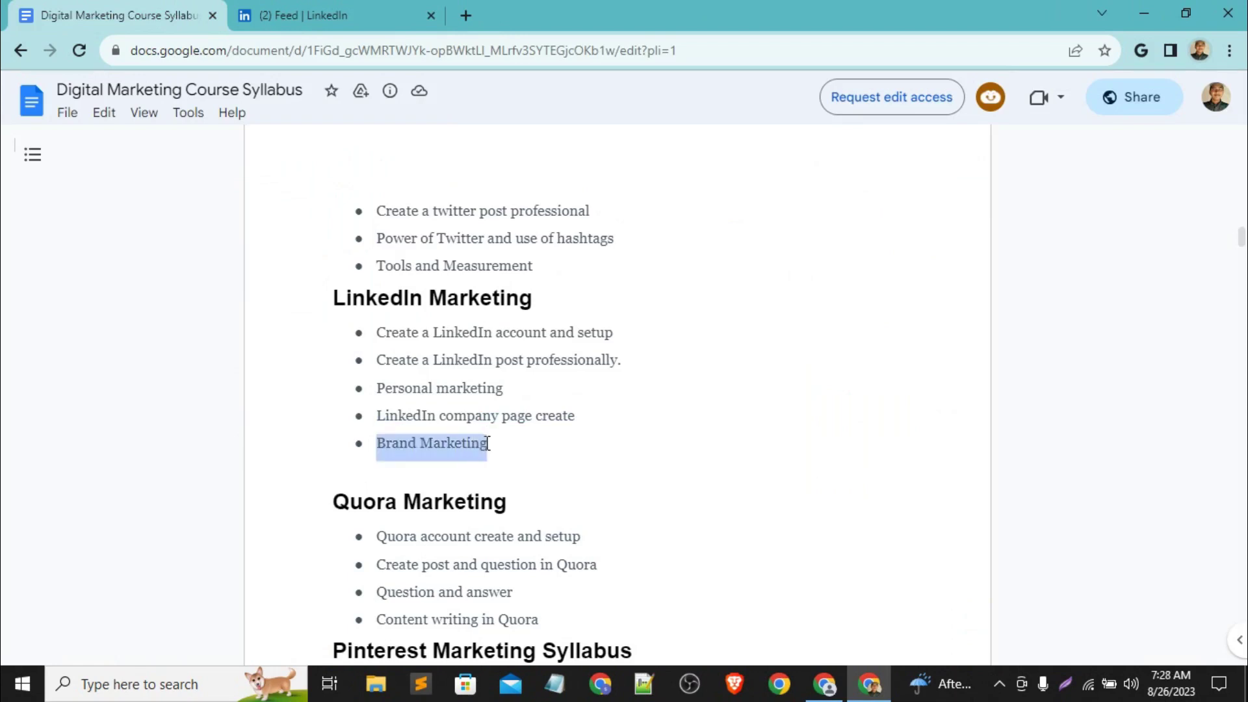
pyautogui.click(487, 444)
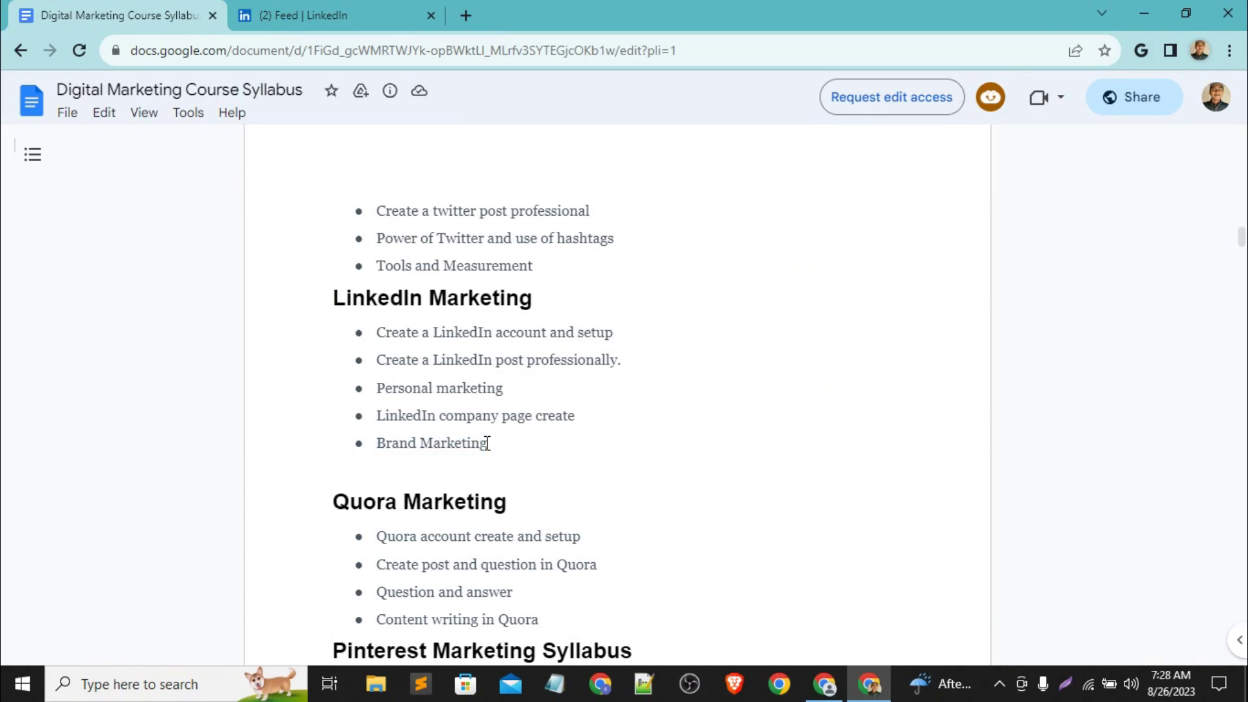
# Step: Switch to LinkedIn and start creating a new company page, choosing Company as the page type
pyautogui.click(413, 8)
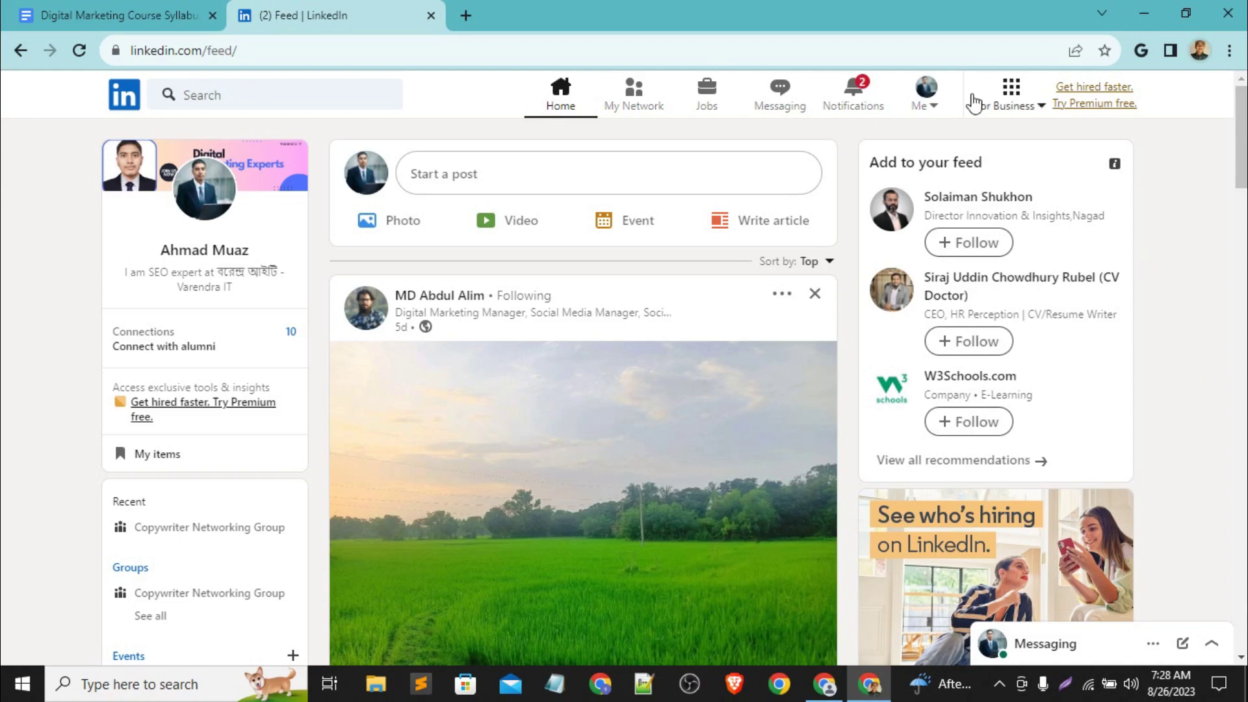
pyautogui.click(1016, 93)
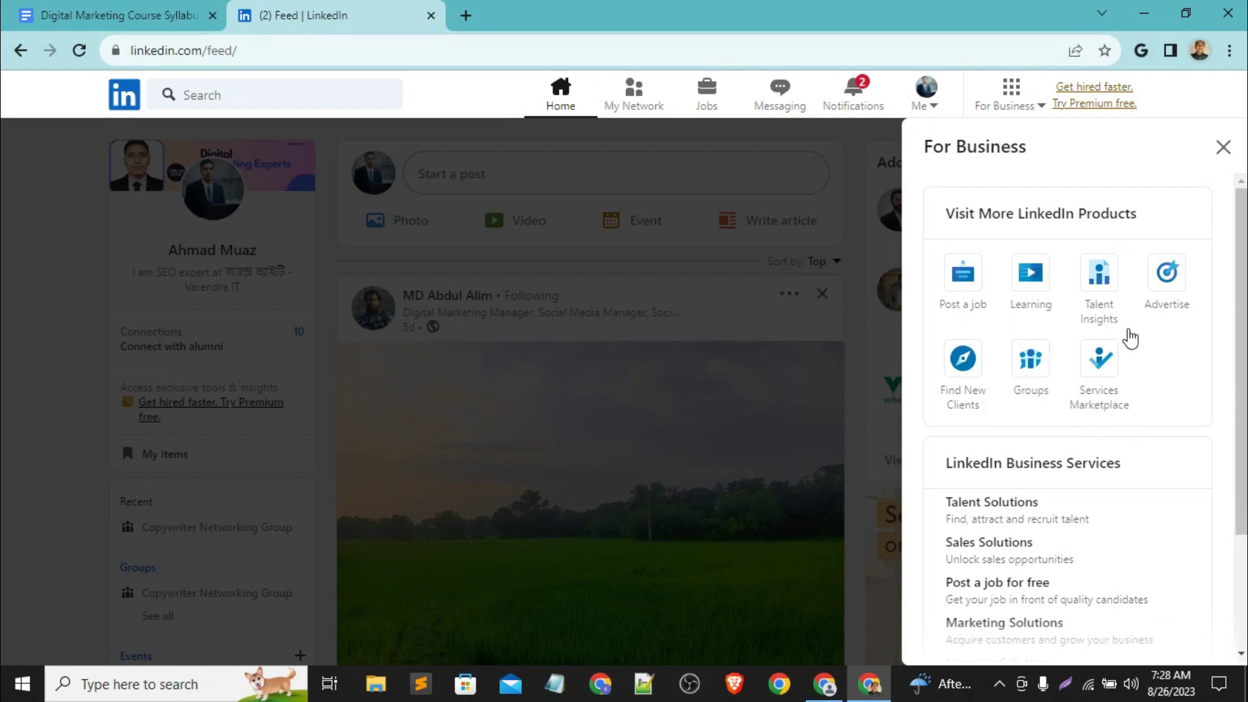
pyautogui.scroll(-3, 1124, 351)
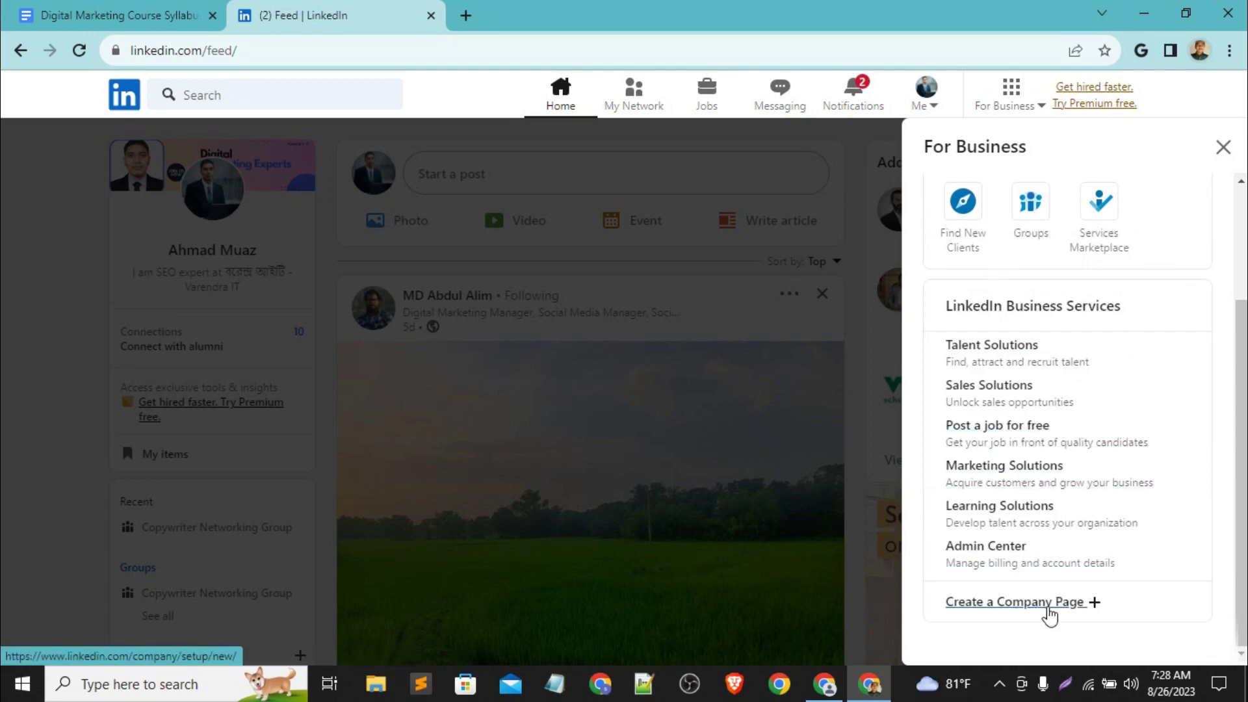
pyautogui.click(1071, 603)
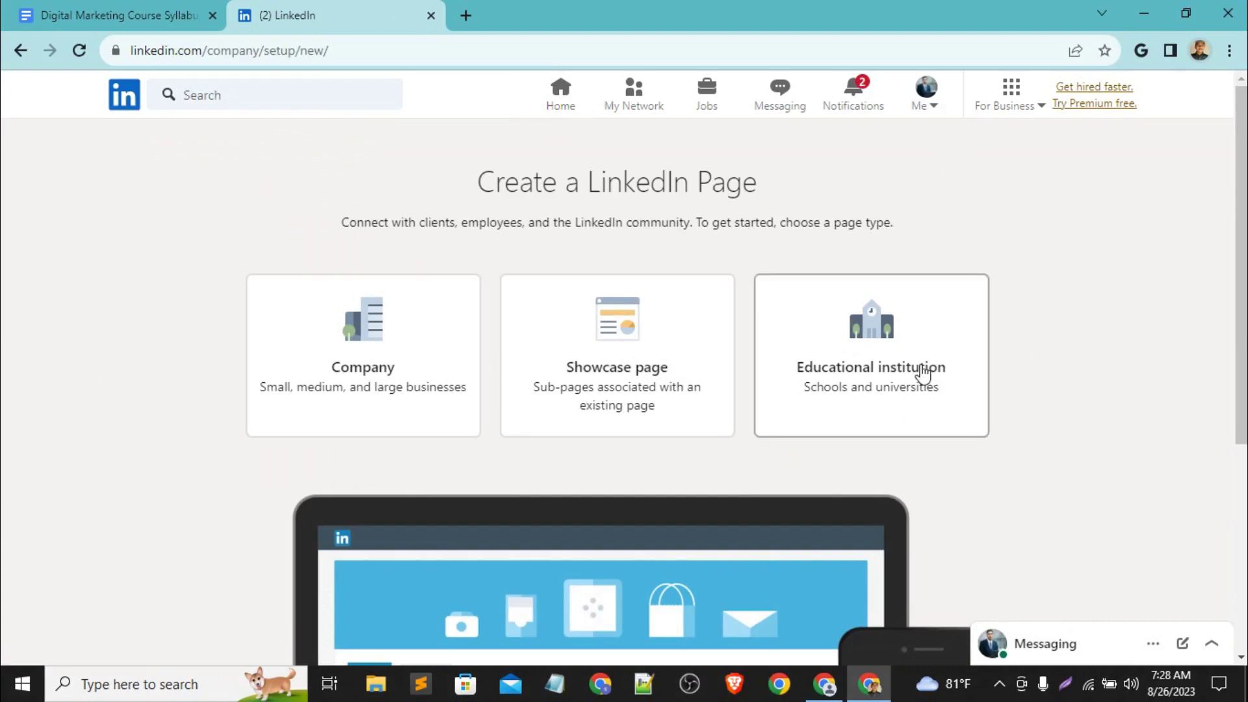
pyautogui.click(392, 342)
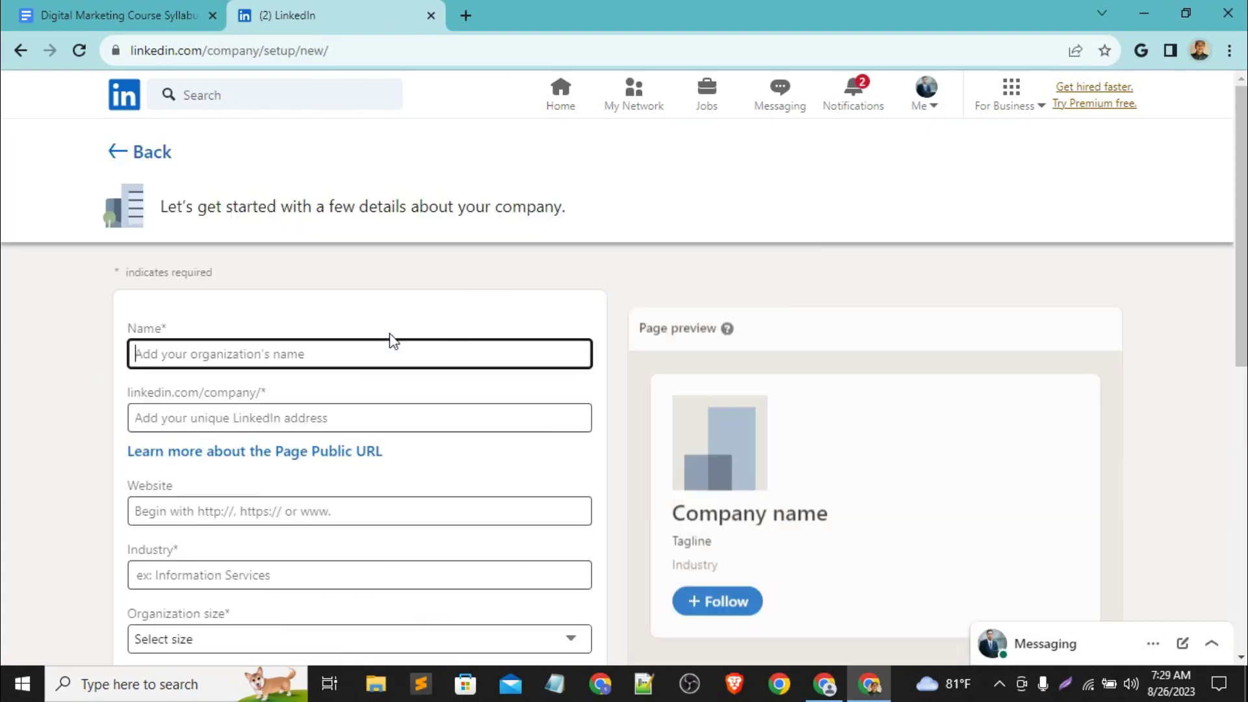
# Step: Enter the owner's full name as the organization name in the company details form
pyautogui.scroll(-2, 357, 362)
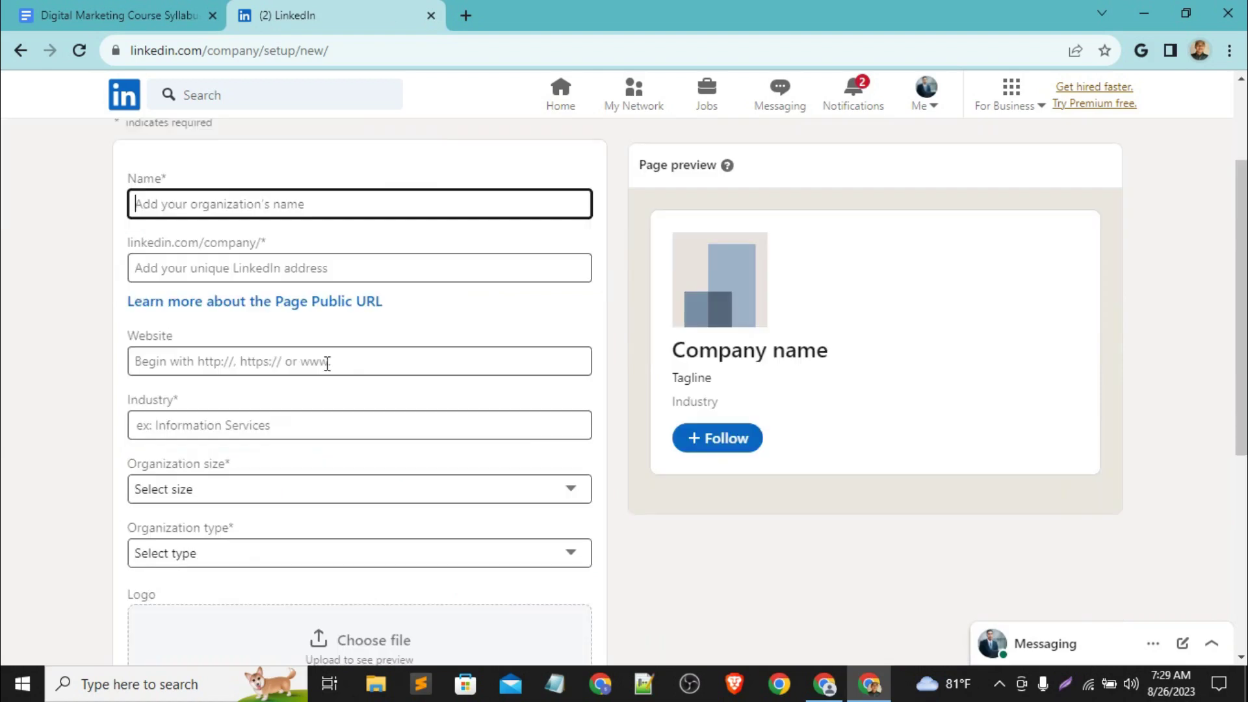
pyautogui.click(390, 204)
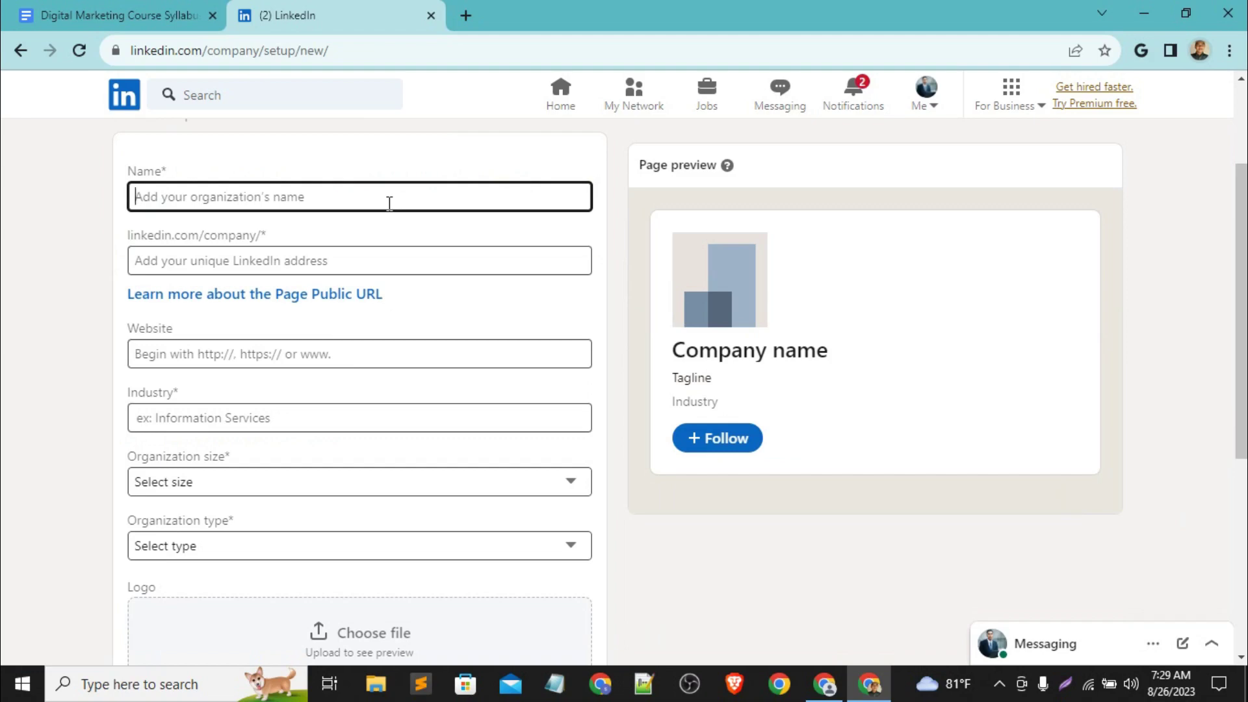
pyautogui.write('Muaz')
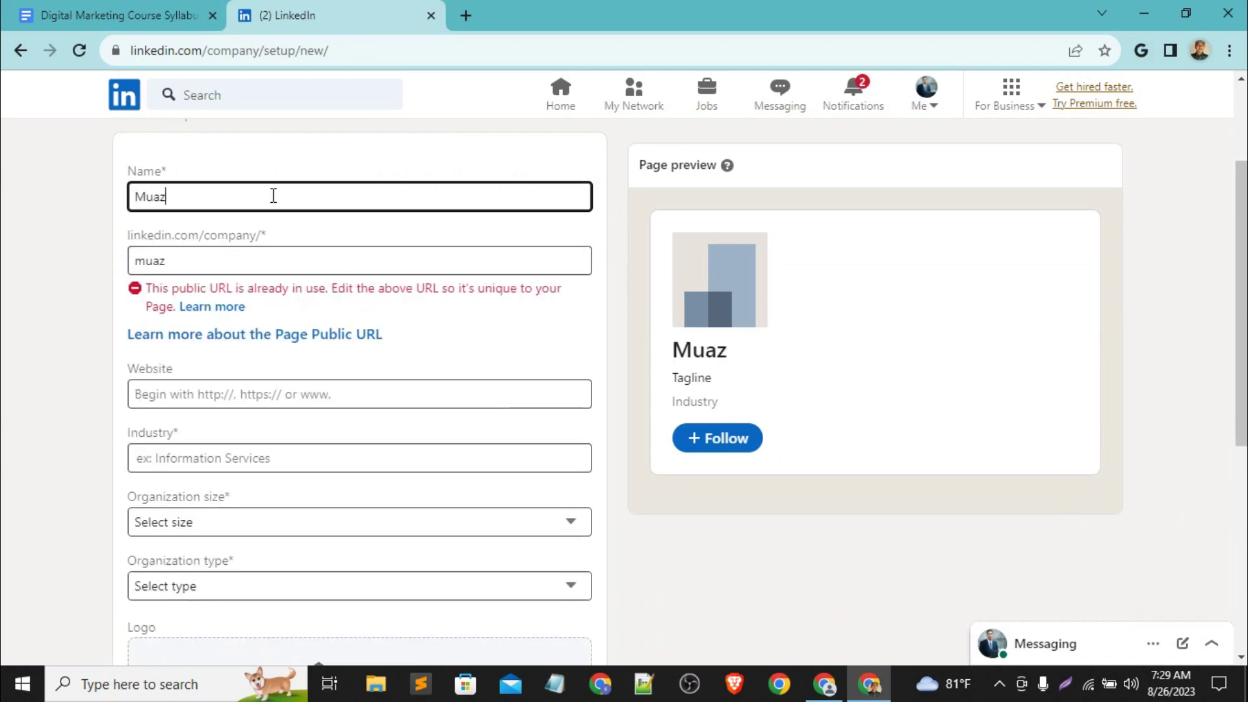
pyautogui.click(139, 194)
pyautogui.write('Ahm')
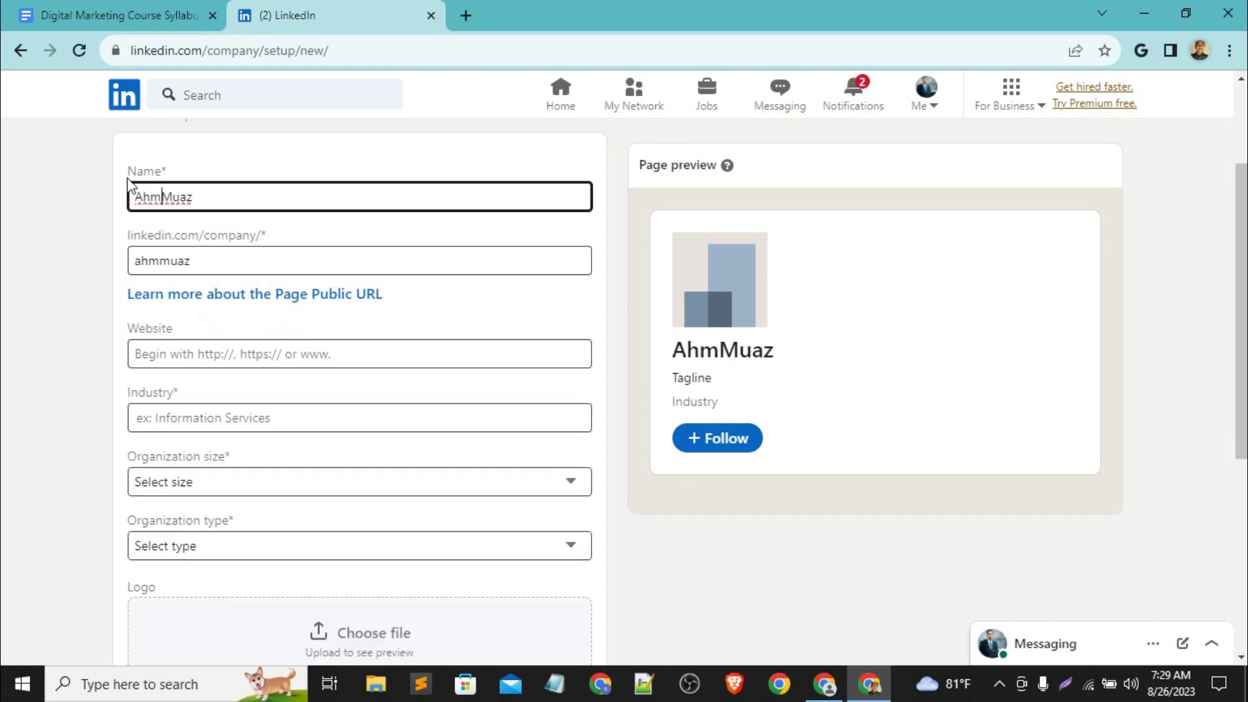
pyautogui.write('ad')
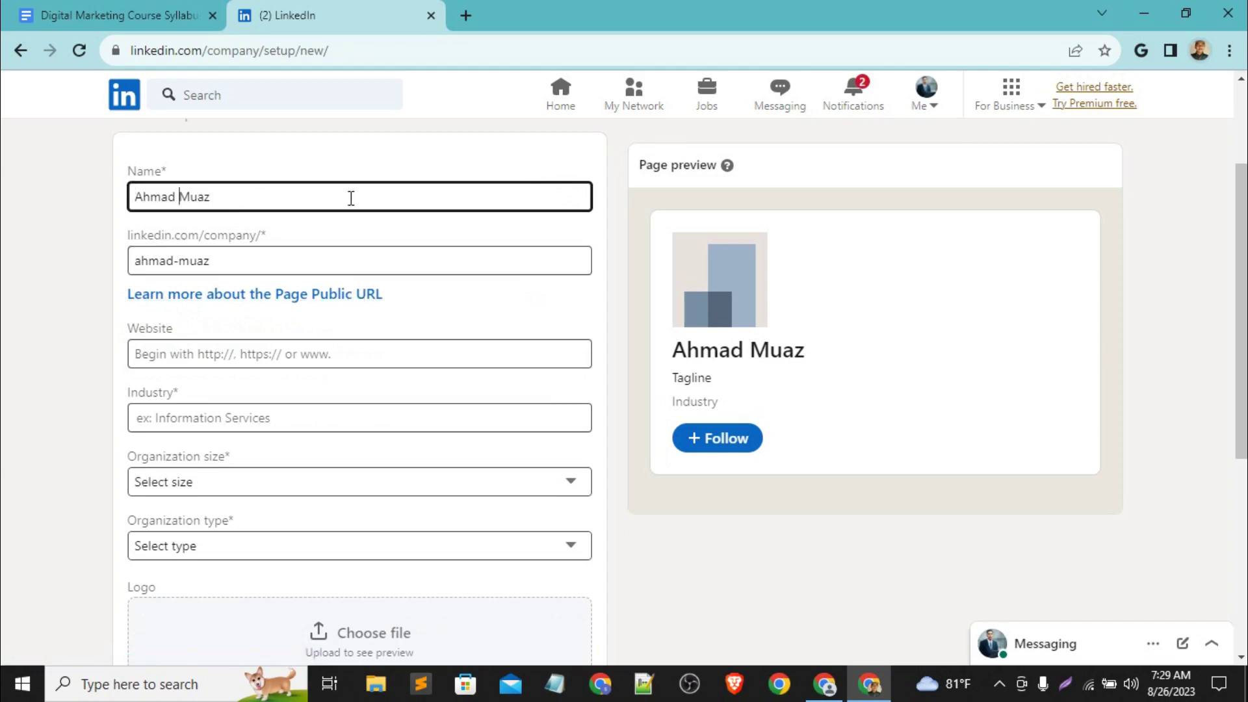
# Step: Remove the hyphen from the page's unique LinkedIn address
pyautogui.click(224, 263)
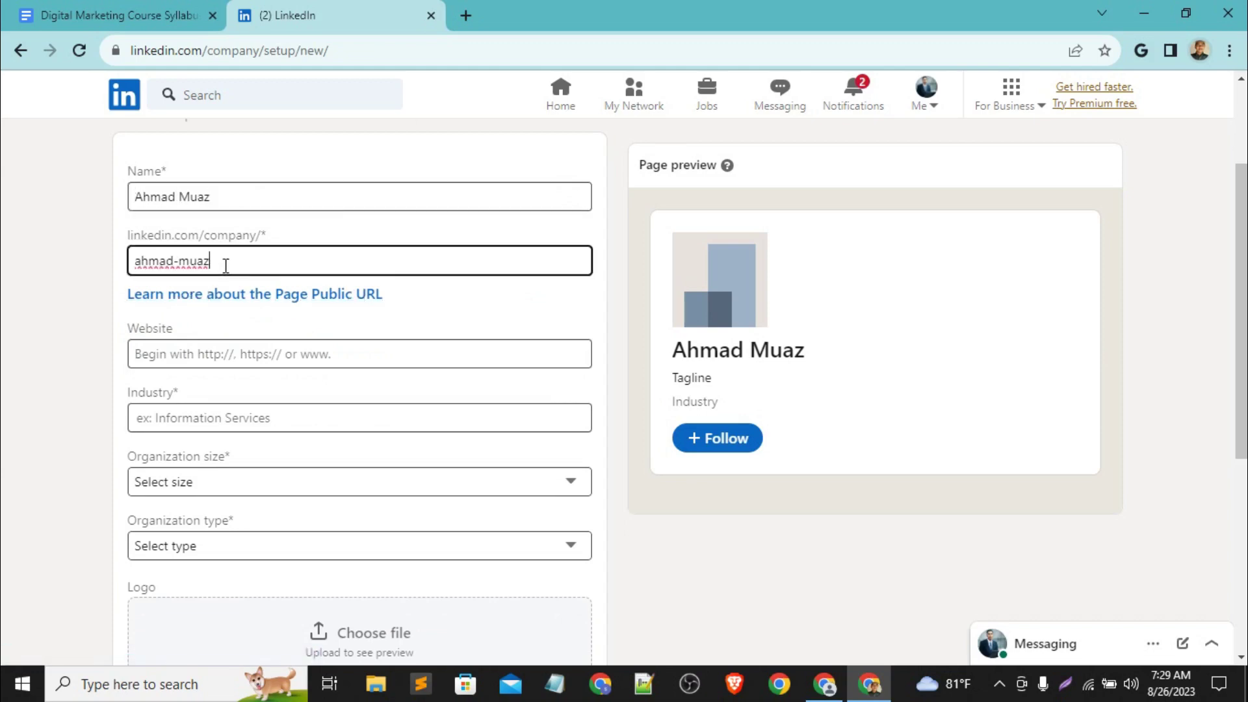
pyautogui.hotkey('ctrl', 'a')
pyautogui.click(226, 266)
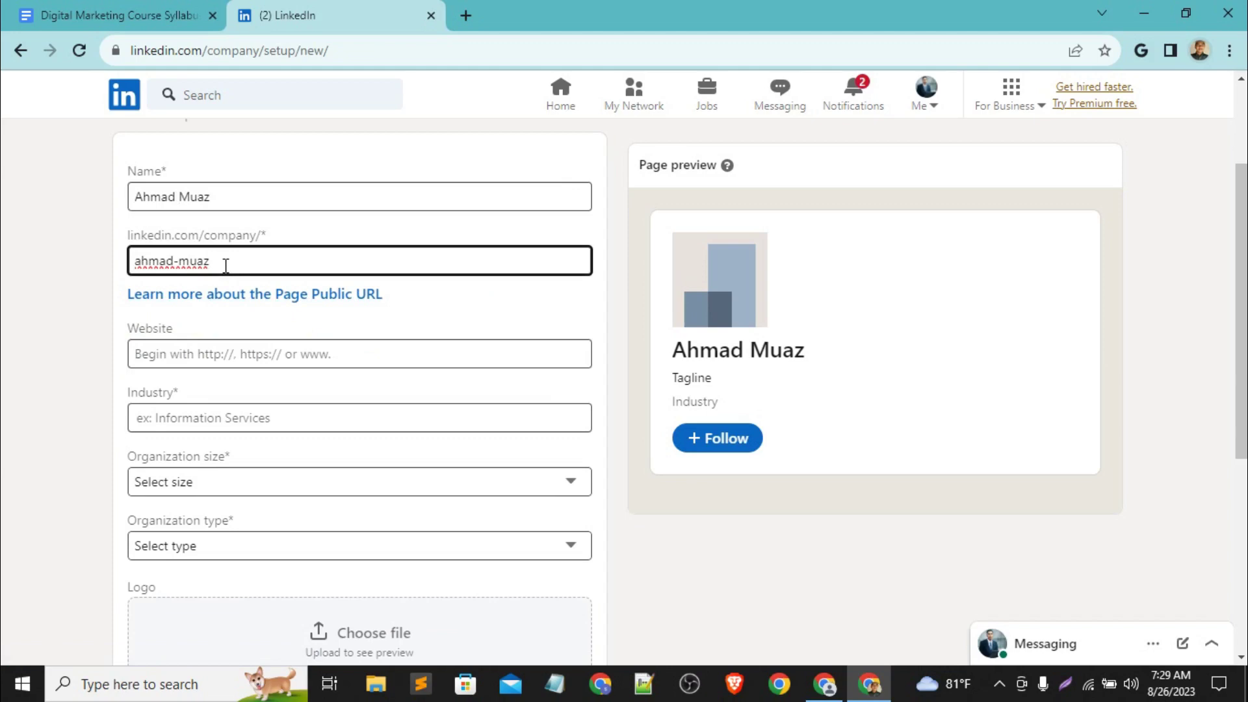
pyautogui.click(180, 266)
pyautogui.press('BackSpace')
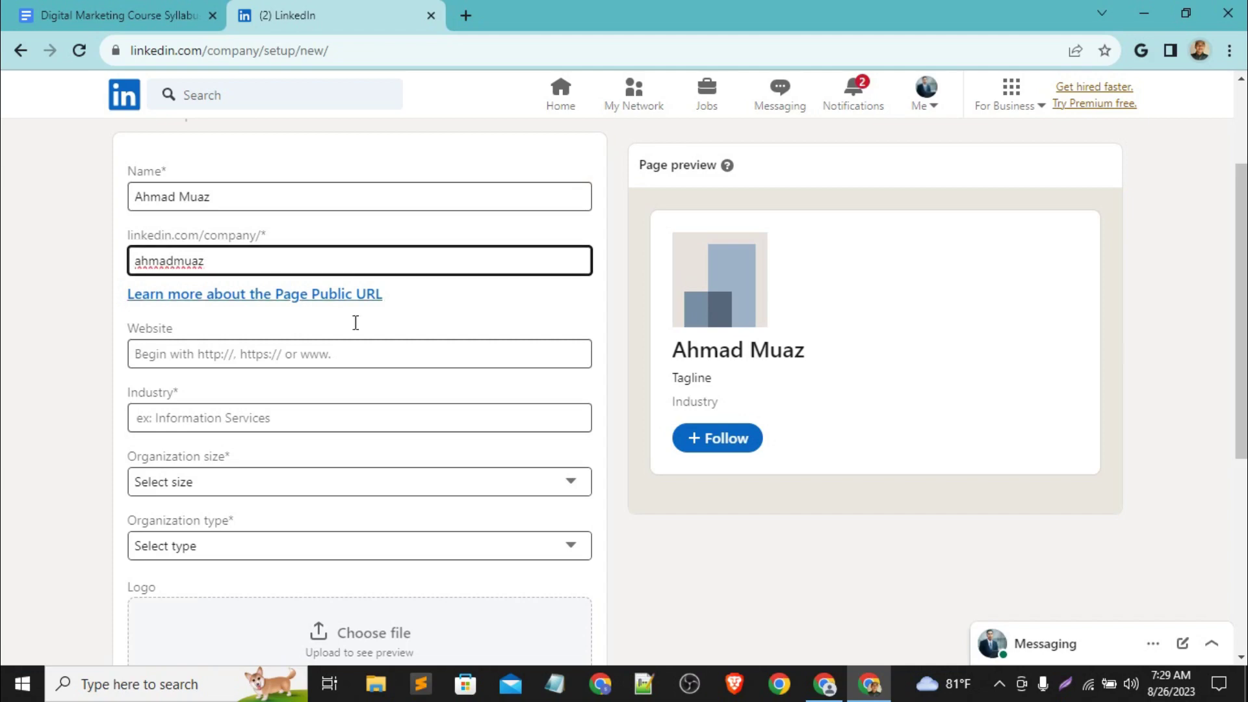
# Step: Copy the waavebd.blogspot.com address from a new browser tab and enter it as the page's website
pyautogui.click(363, 360)
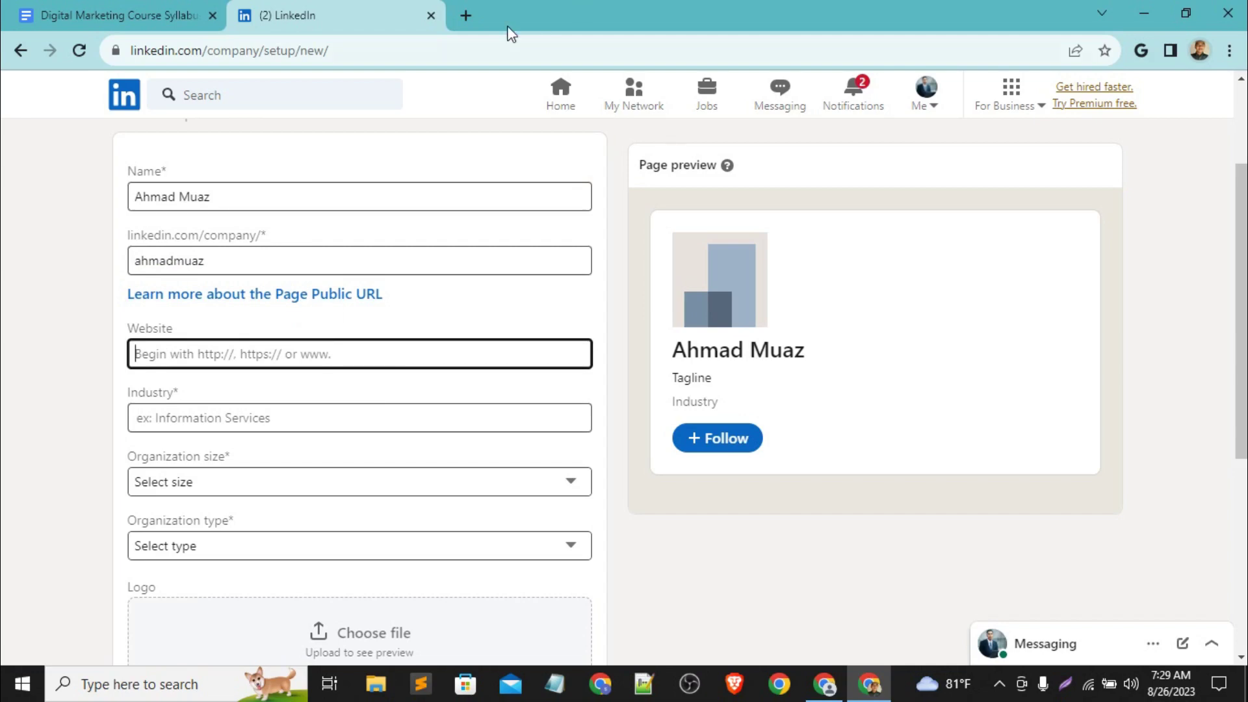
pyautogui.click(469, 17)
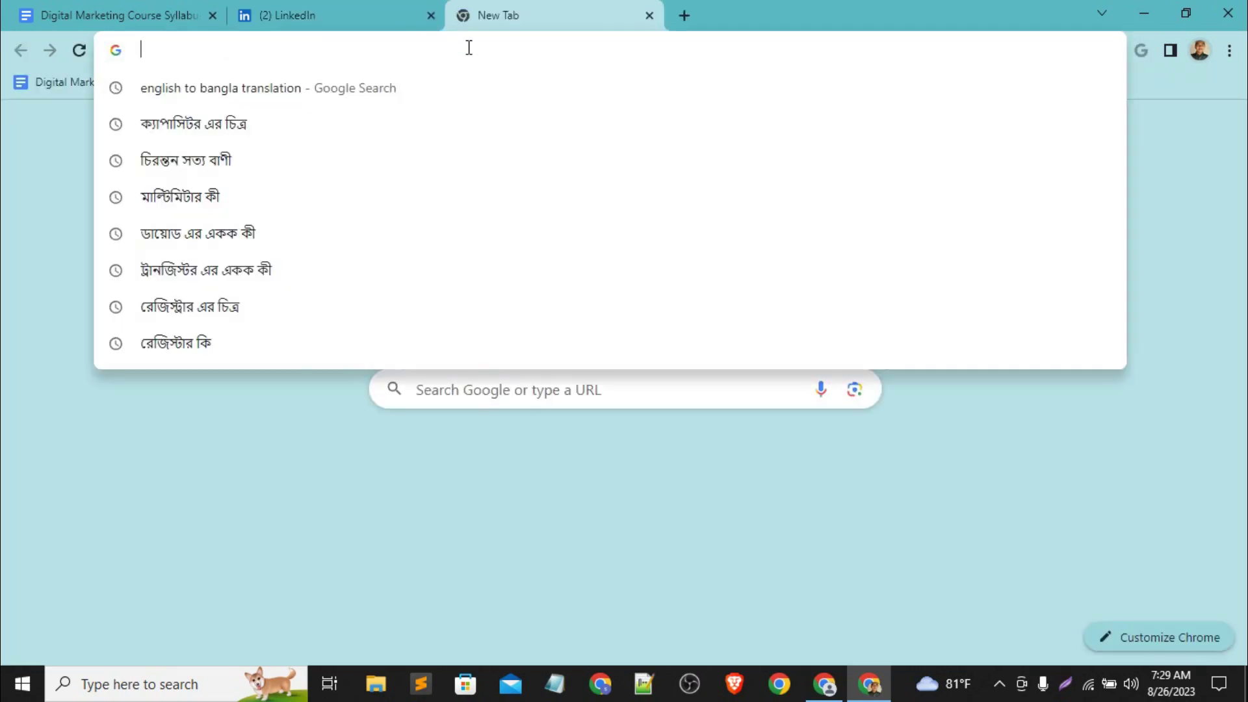
pyautogui.write('w')
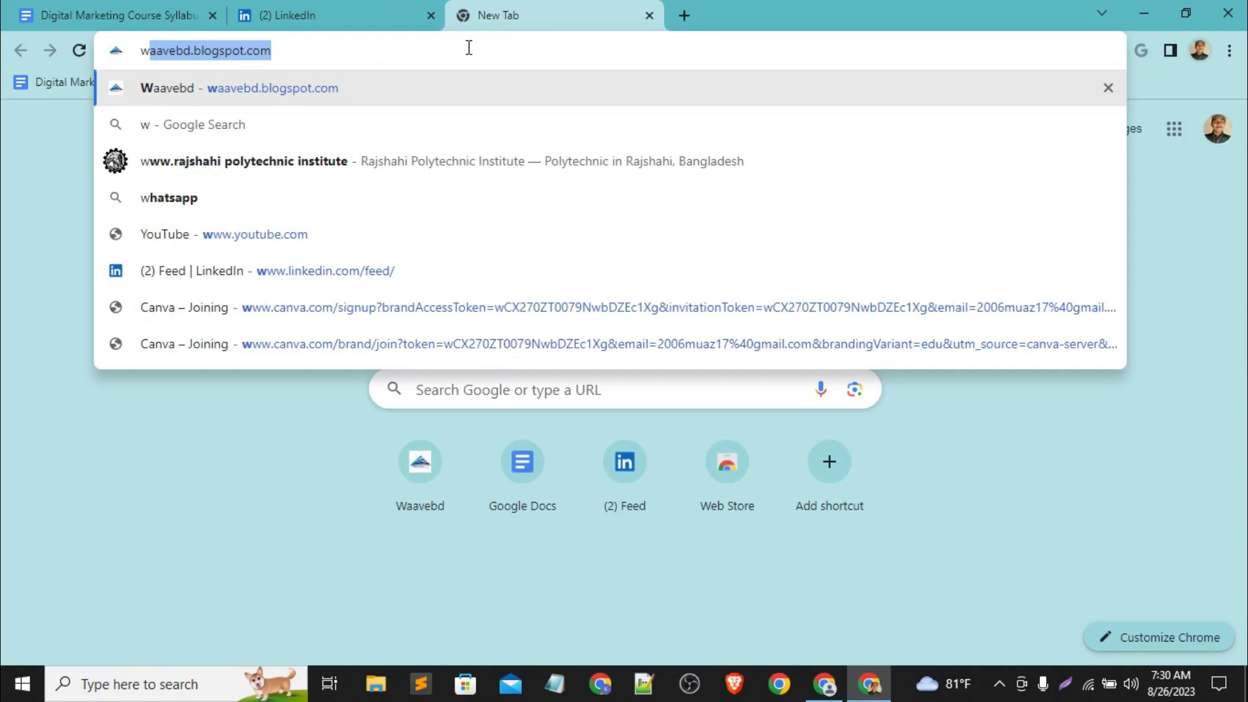
pyautogui.hotkey('ctrl', 'a')
pyautogui.hotkey('ctrl', 'c')
pyautogui.click(309, 12)
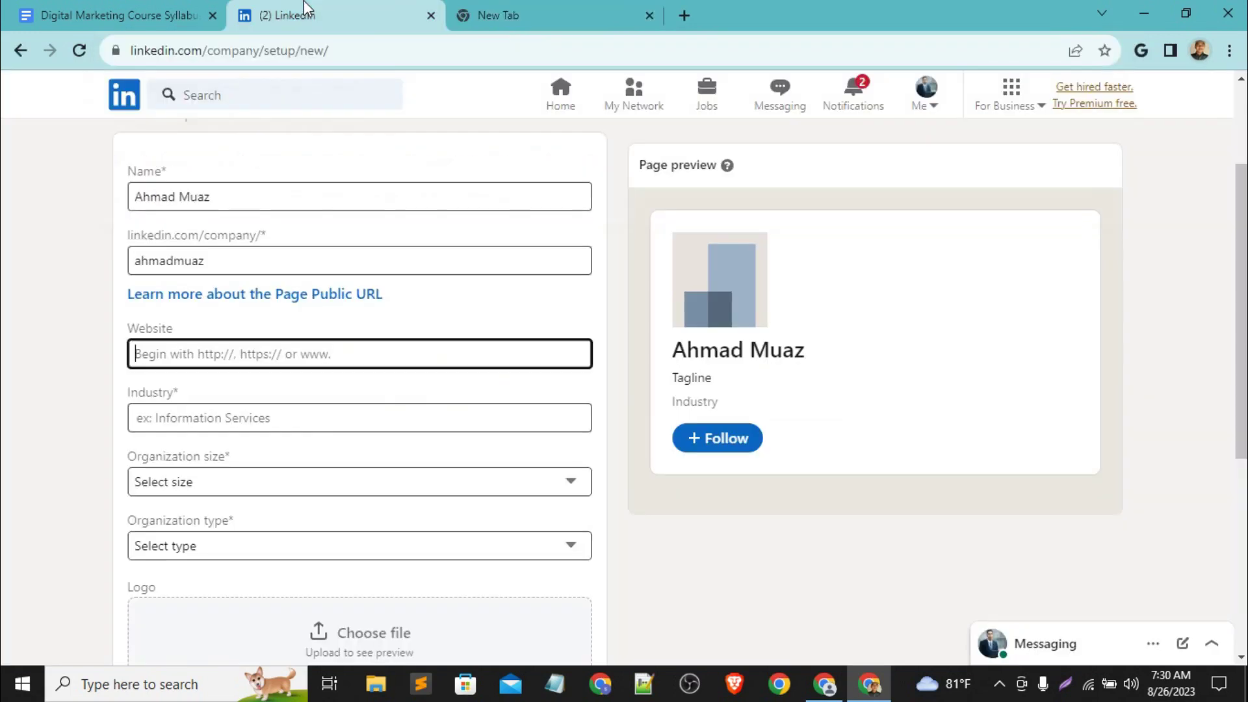
pyautogui.hotkey('ctrl', 'v')
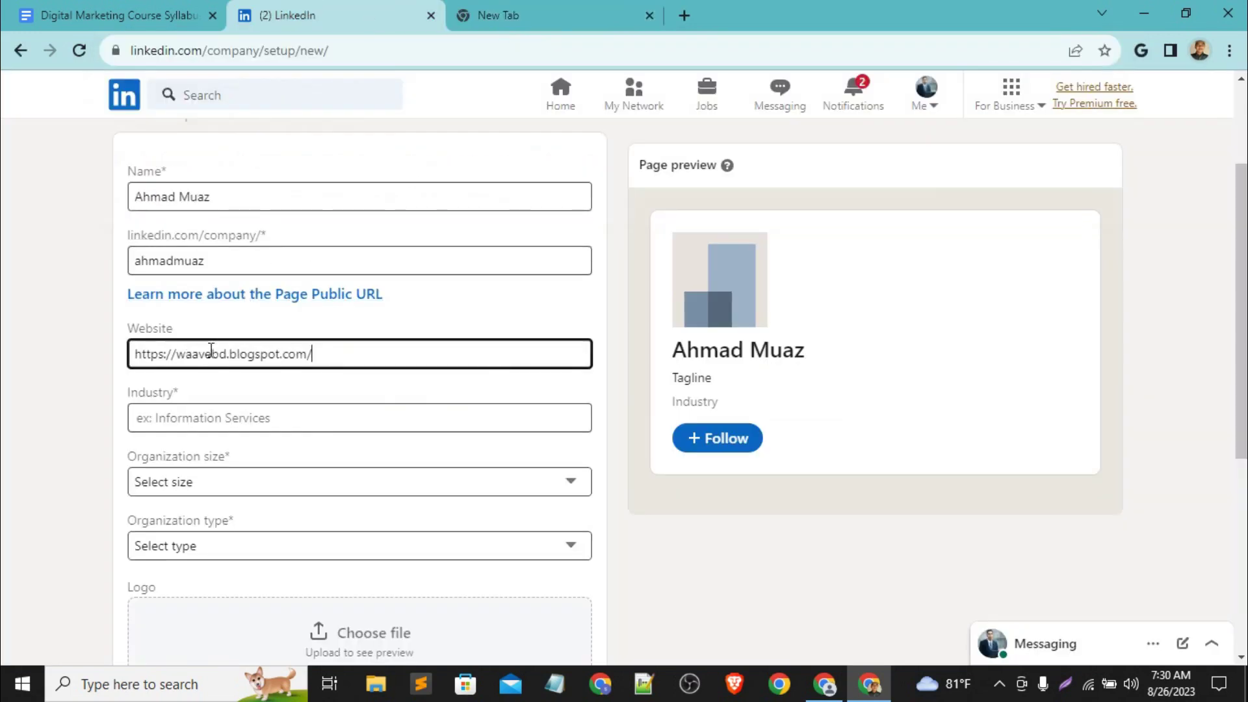
# Step: Search the industries for "info" and set the page's industry to Technology, Information and Internet
pyautogui.click(247, 423)
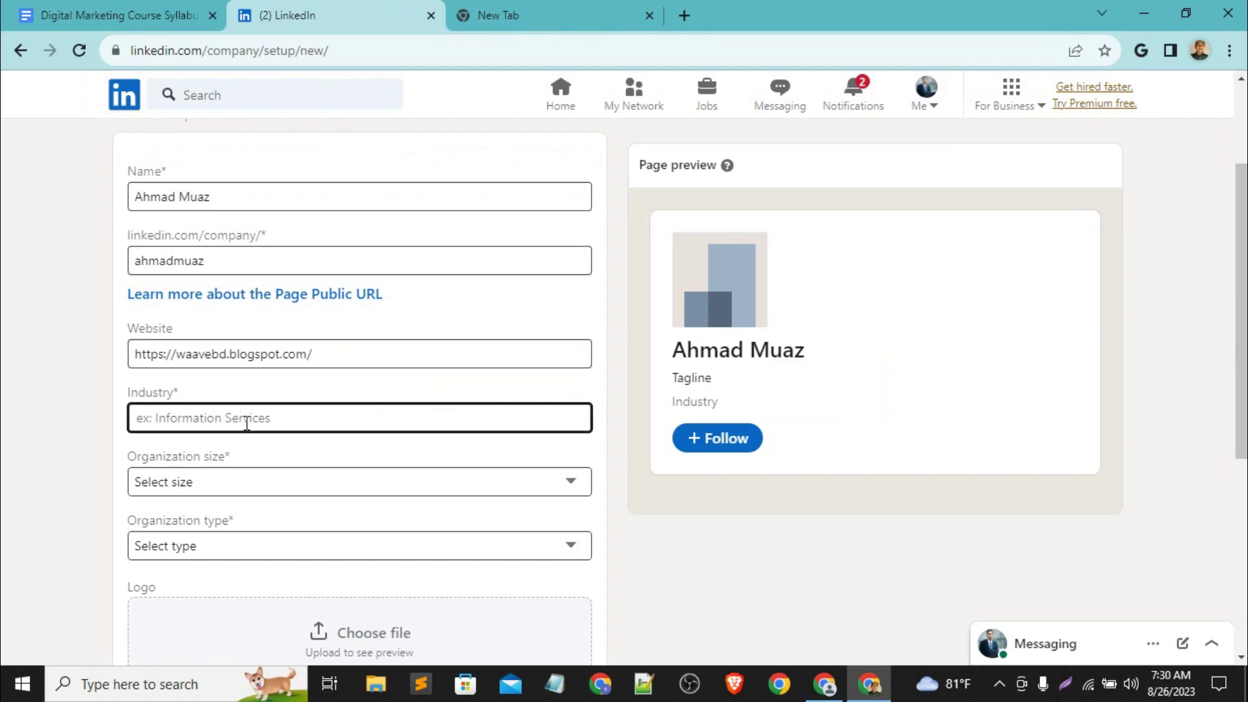
pyautogui.write('in')
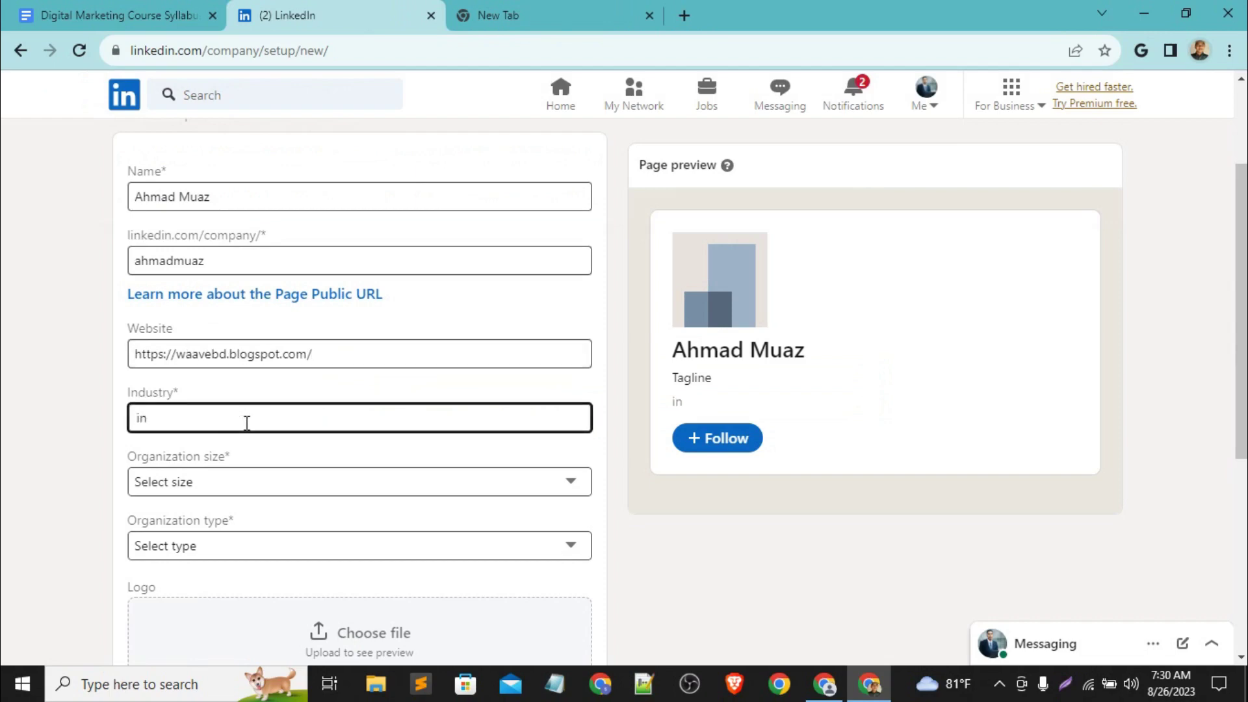
pyautogui.write('fo')
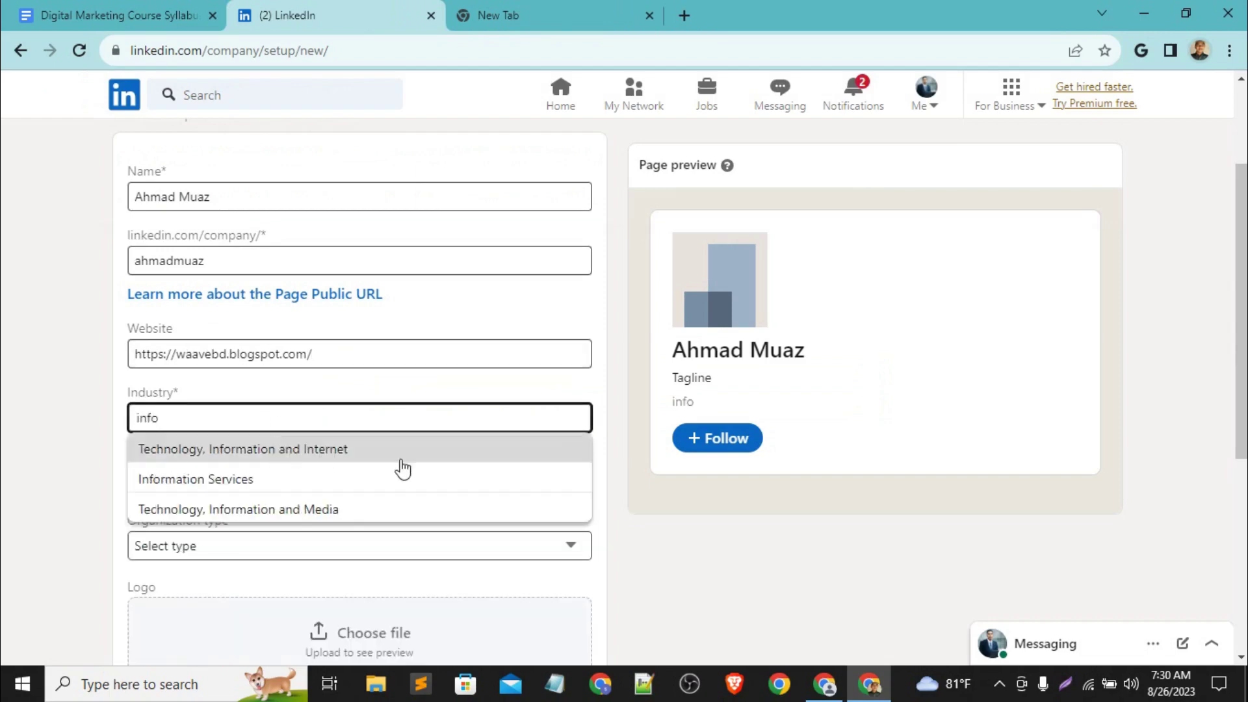
pyautogui.click(329, 463)
# Step: Set the organization size to 11–50 employees and the organization type to Public company
pyautogui.scroll(-2, 228, 502)
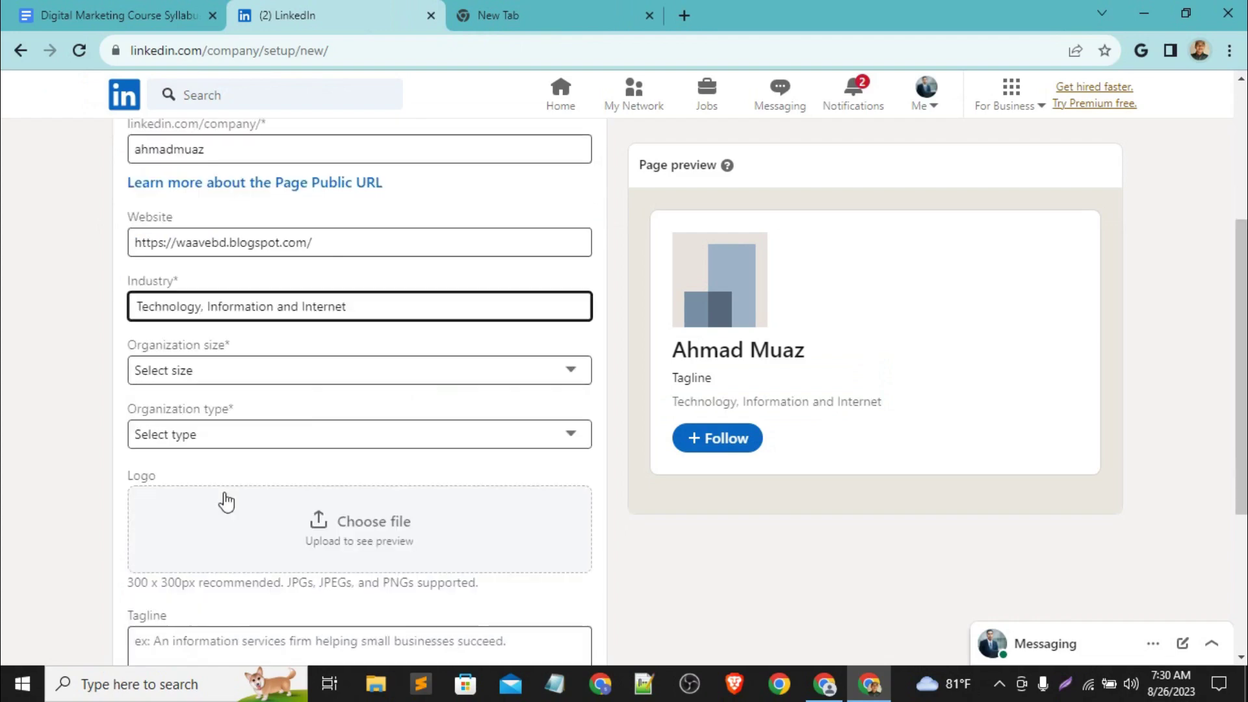
pyautogui.click(247, 373)
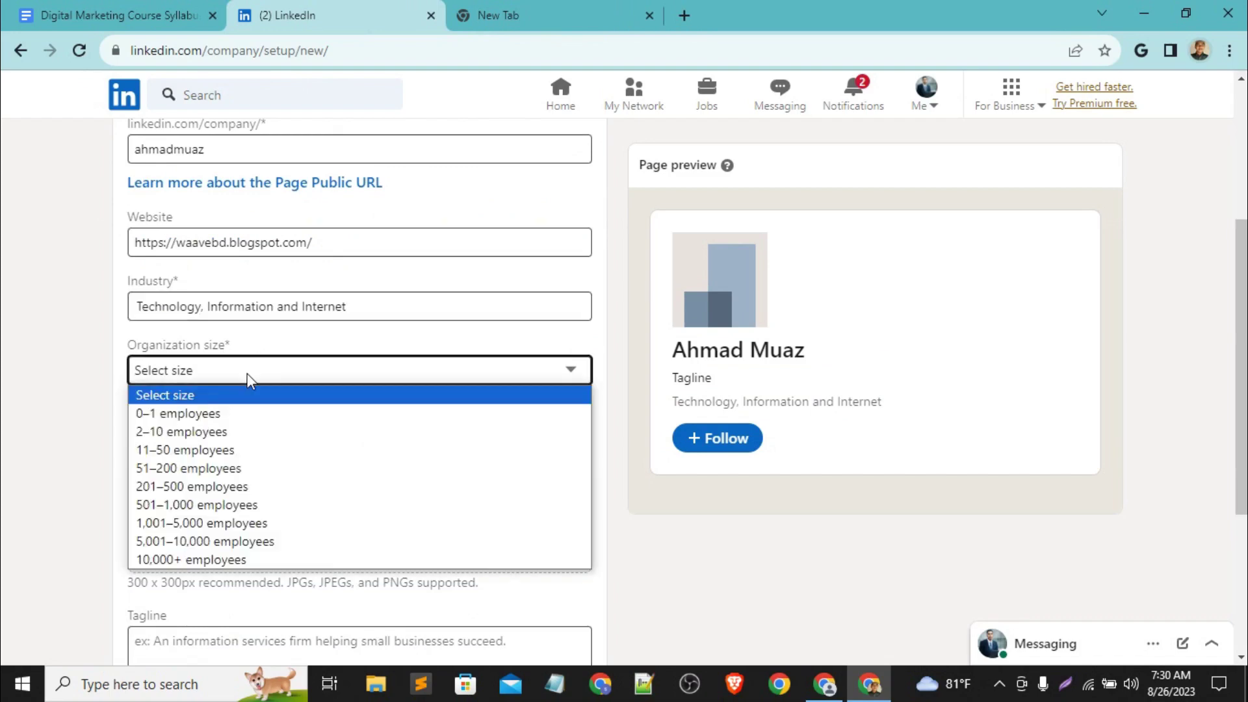
pyautogui.click(205, 450)
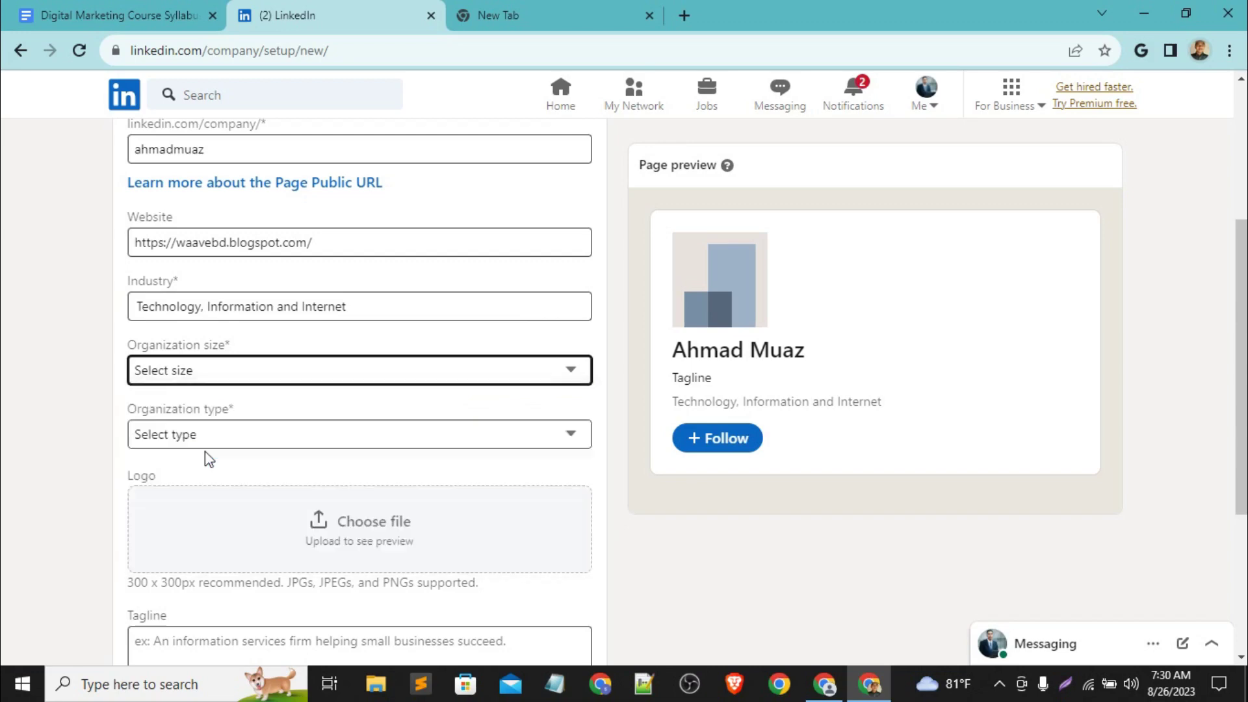
pyautogui.click(256, 444)
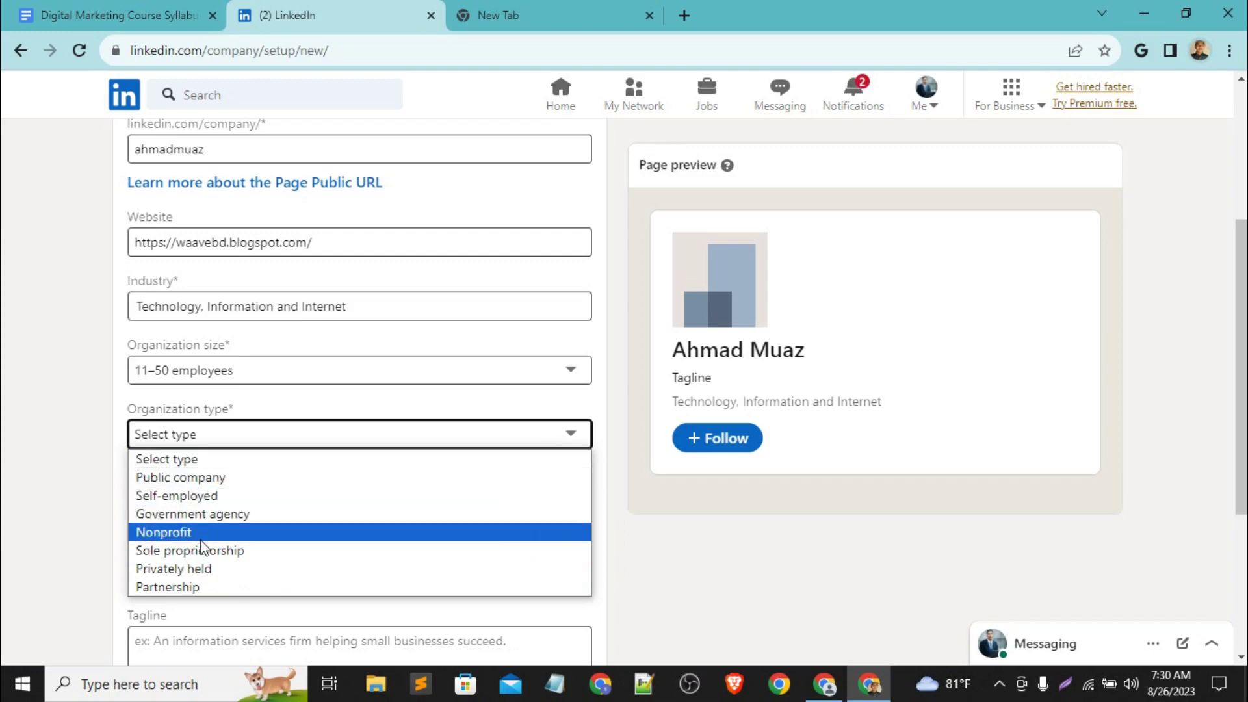
pyautogui.click(198, 481)
# Step: Search Google Images for "M logo" in a new browser tab and open the red M Company logo from Freepik
pyautogui.scroll(-2, 251, 491)
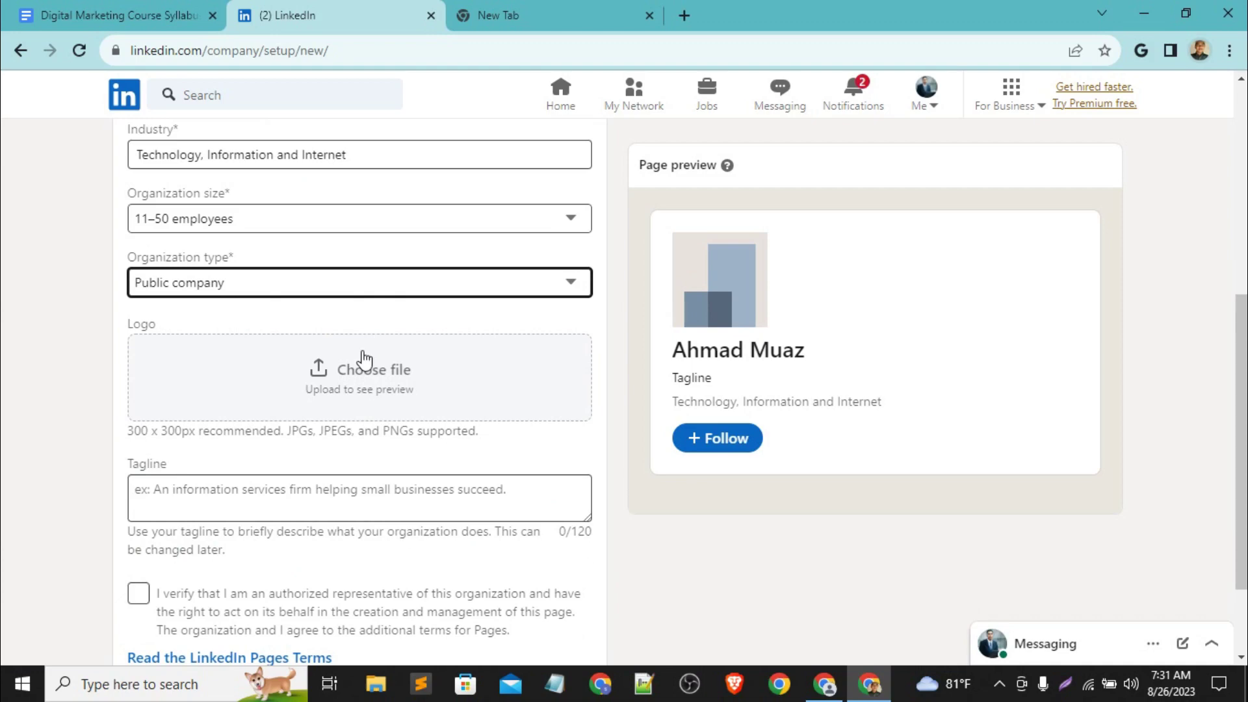
pyautogui.scroll(-1, 390, 407)
pyautogui.scroll(1, 390, 407)
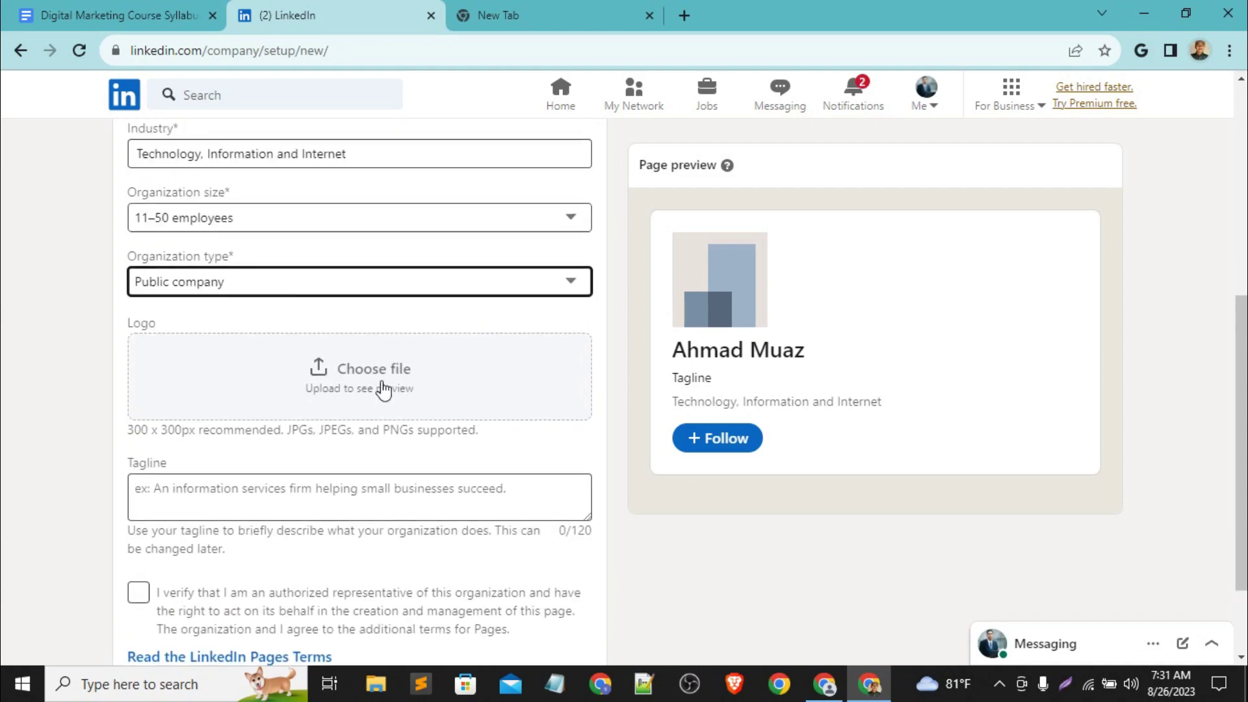
pyautogui.scroll(1, 384, 388)
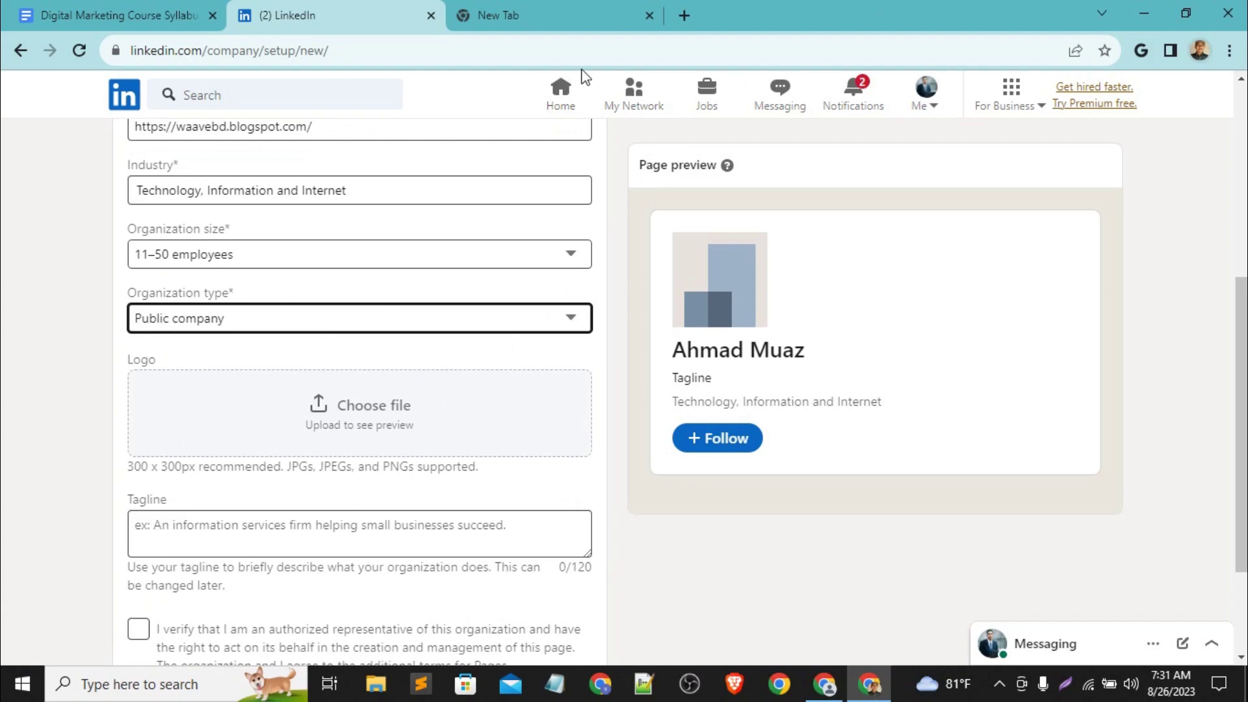
pyautogui.click(562, 9)
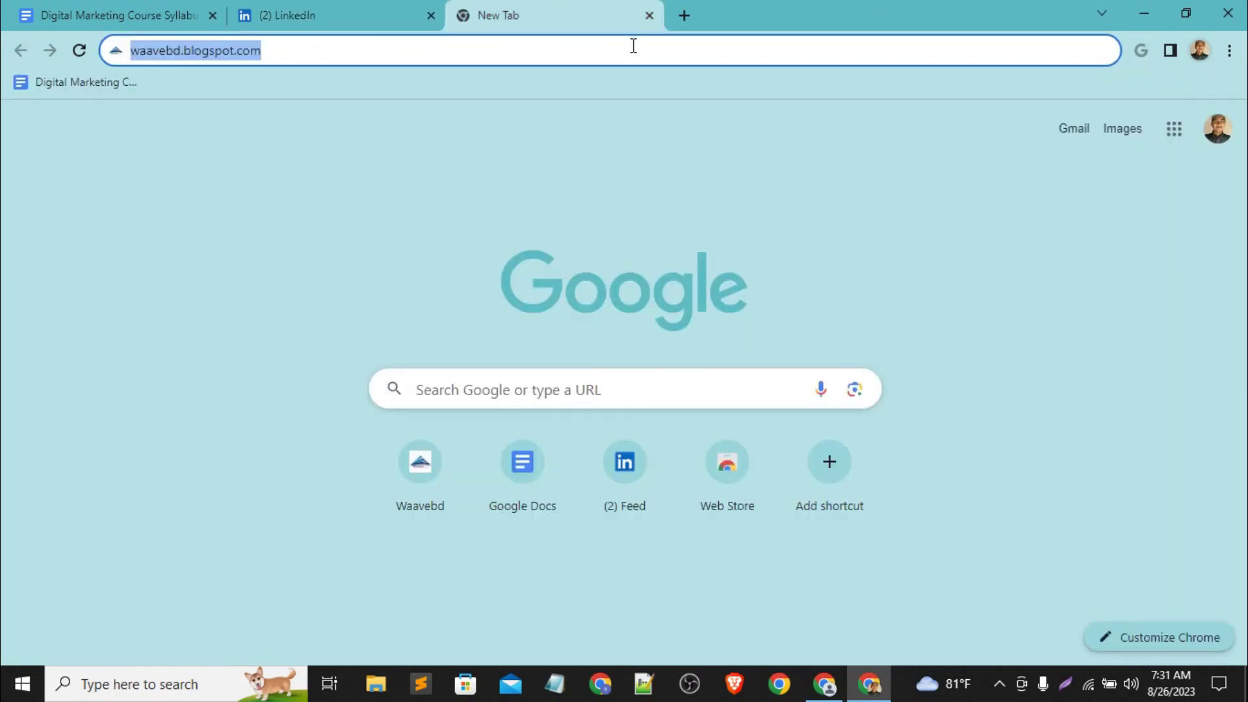
pyautogui.click(685, 15)
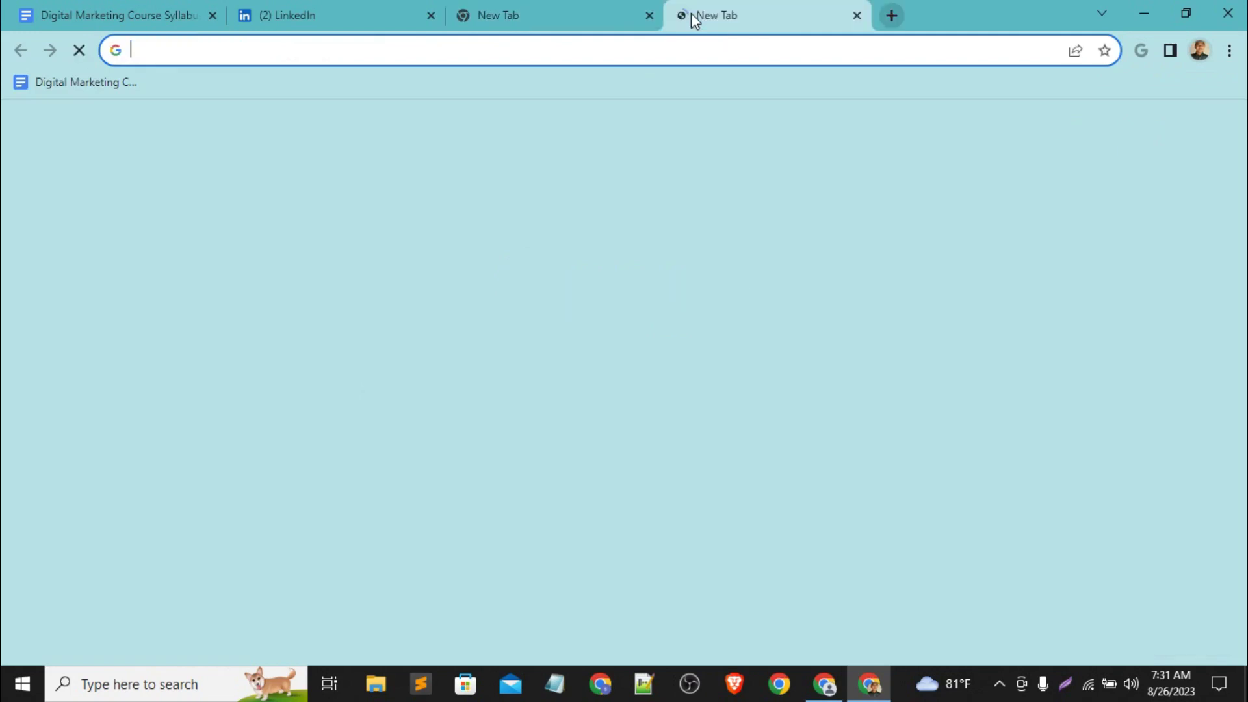
pyautogui.click(659, 40)
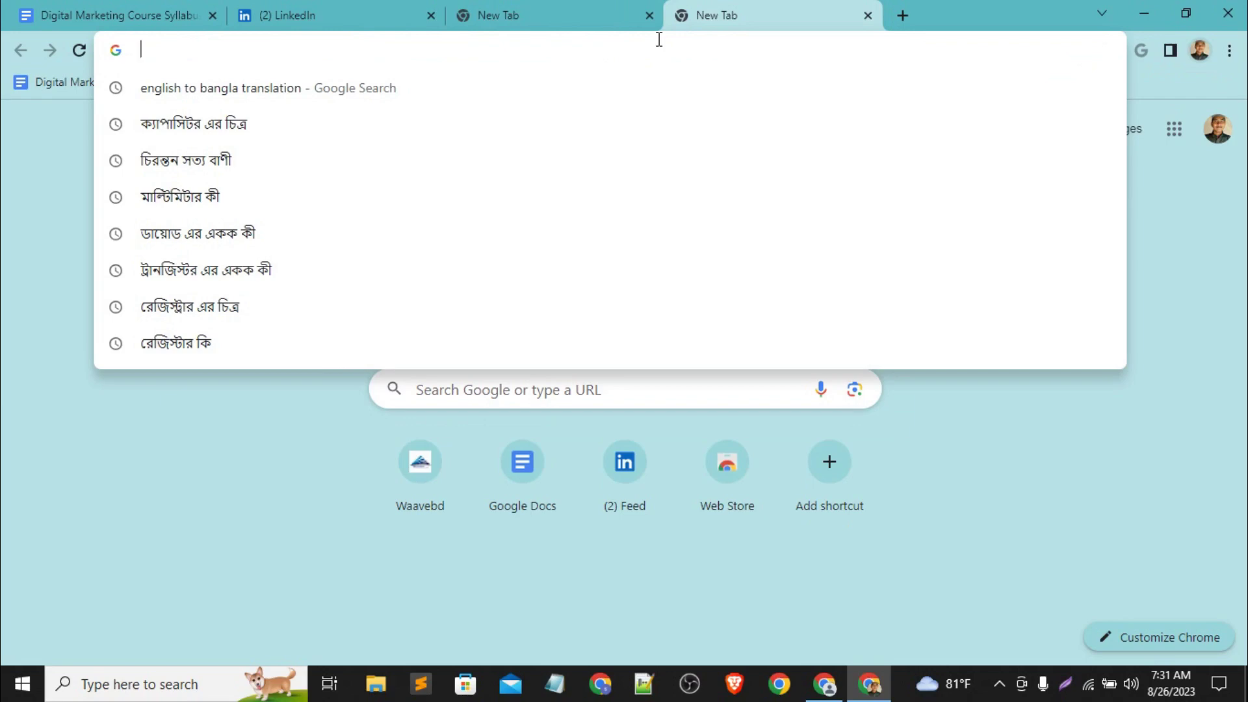
pyautogui.write('M ')
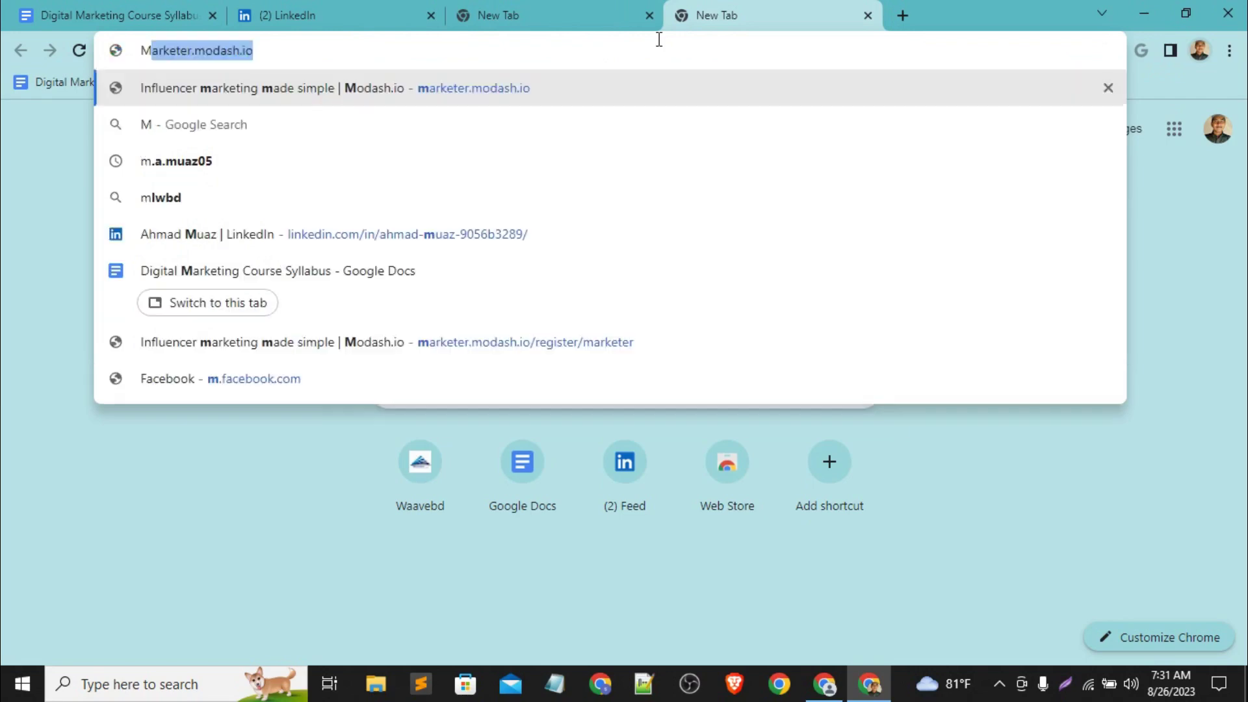
pyautogui.write('logo')
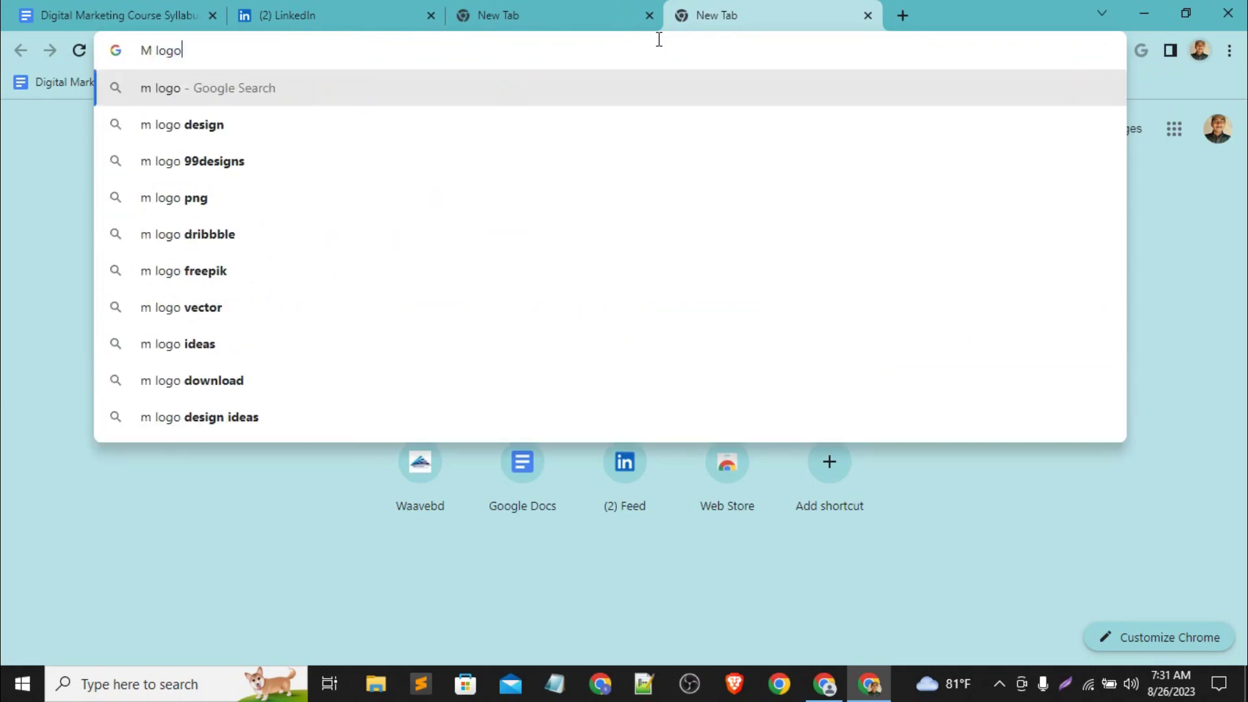
pyautogui.press('Return')
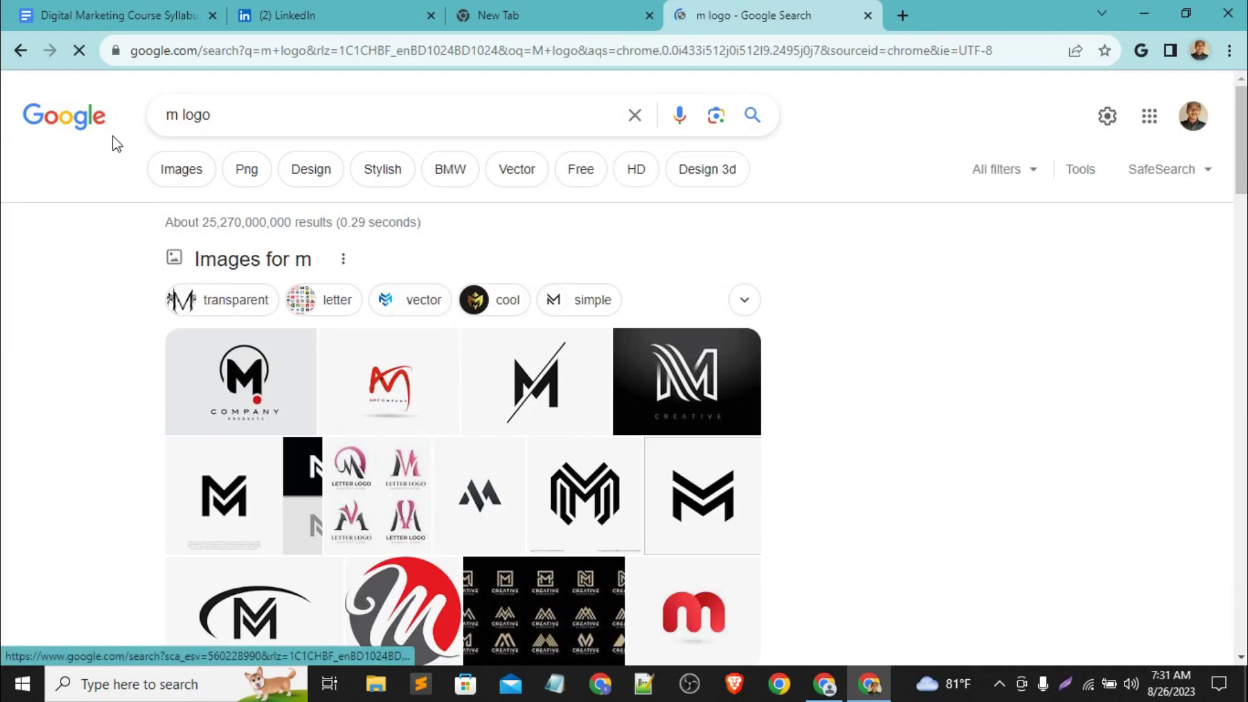
pyautogui.click(179, 174)
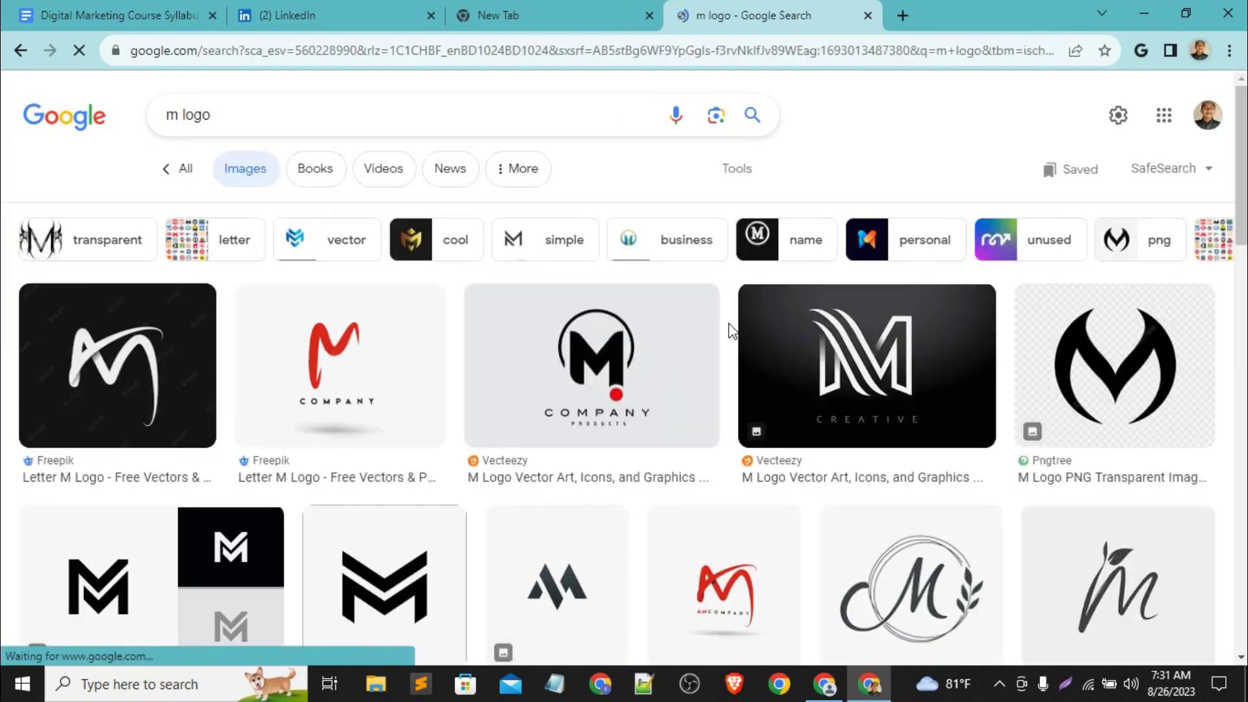
pyautogui.scroll(-1, 753, 372)
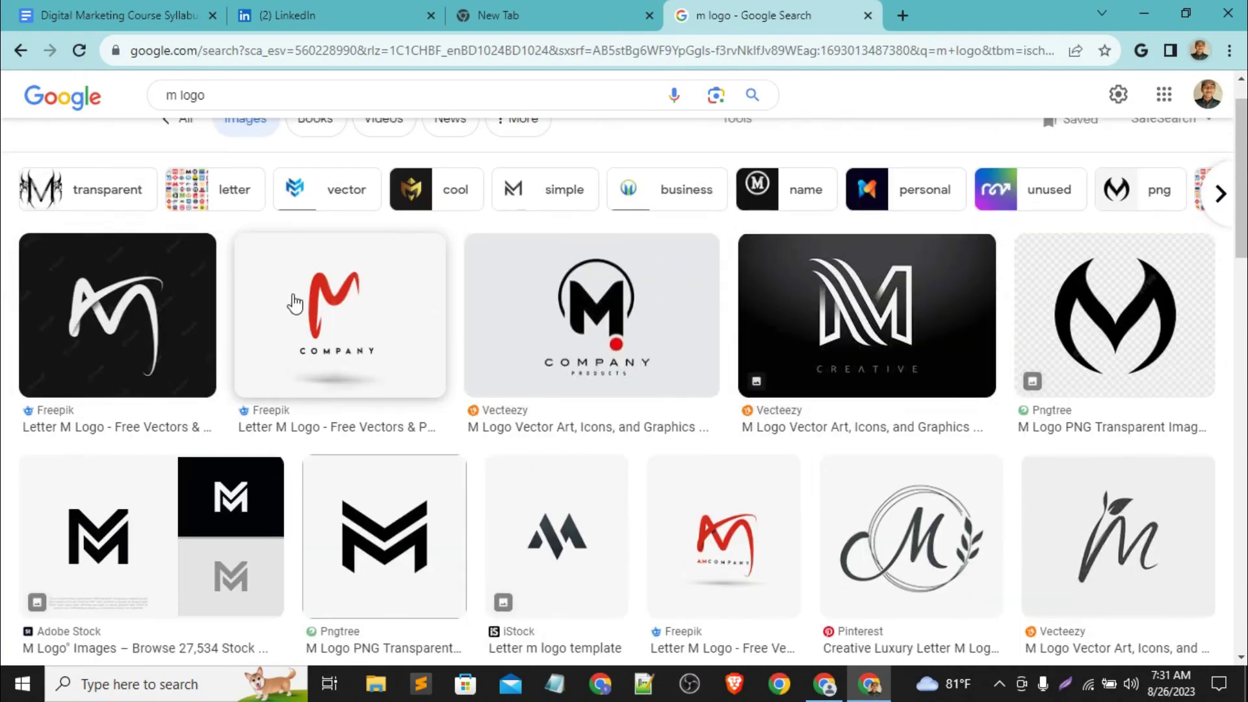
pyautogui.click(338, 311)
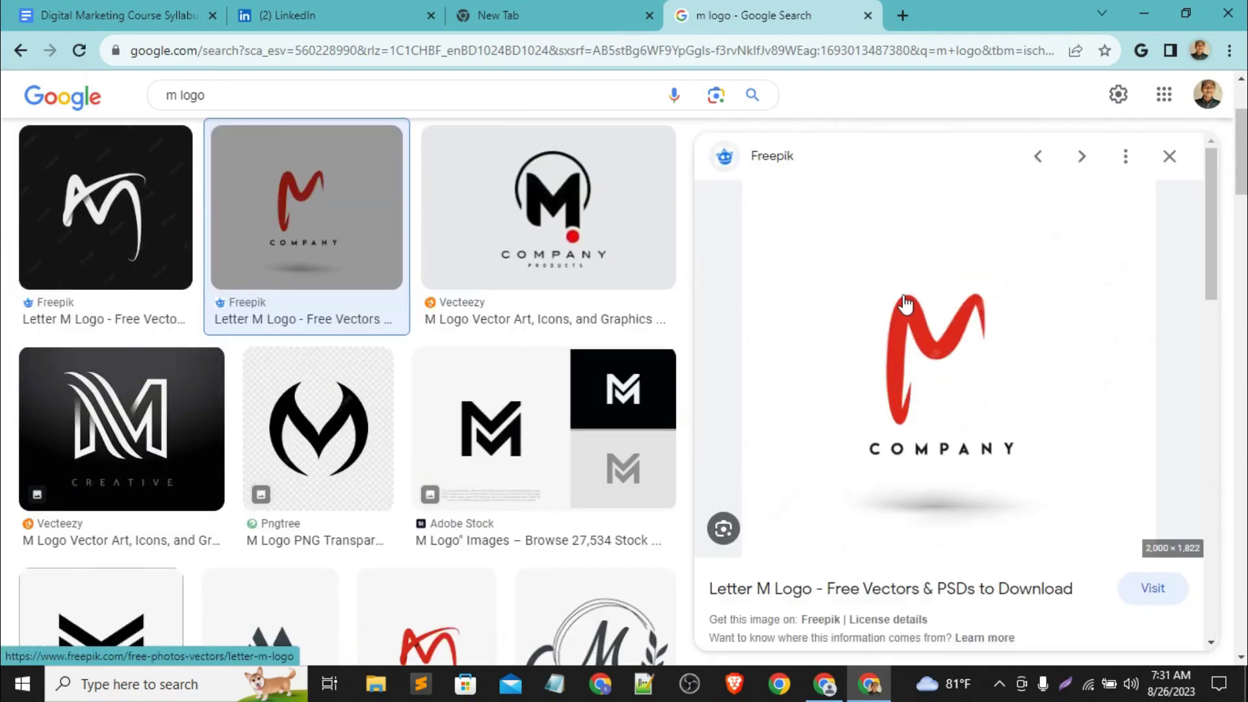
pyautogui.rightClick(922, 325)
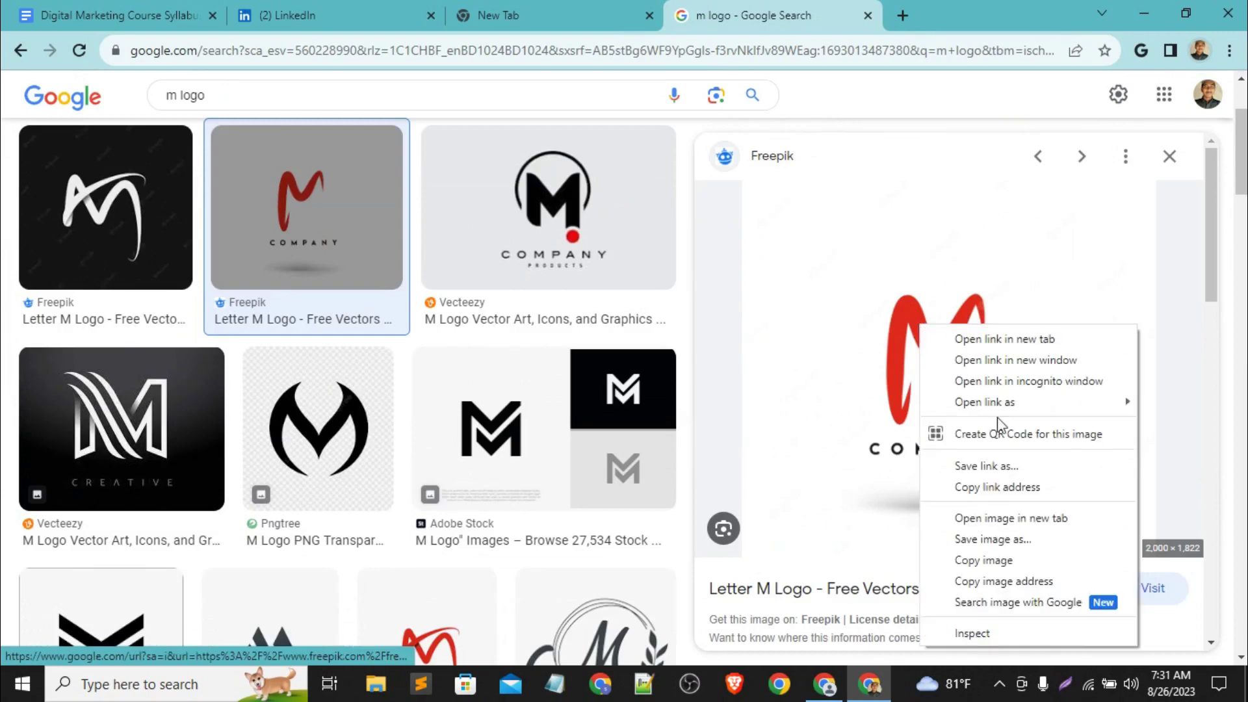
pyautogui.click(1001, 541)
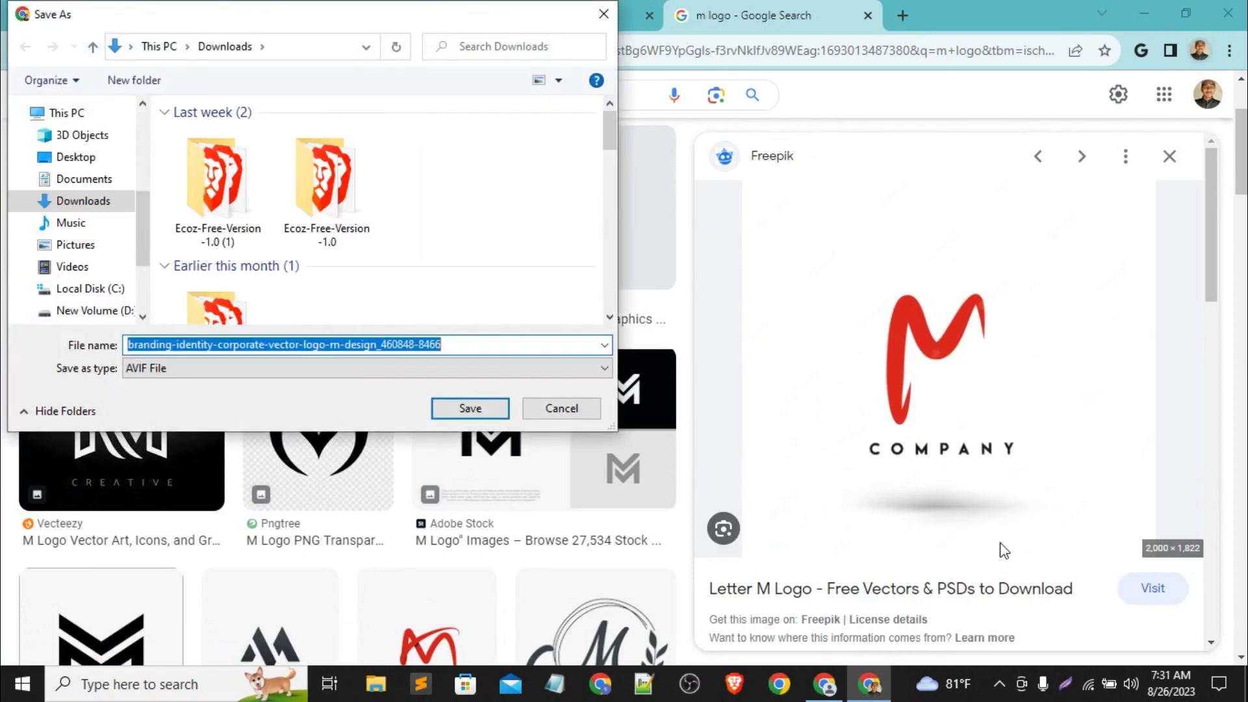
pyautogui.click(610, 14)
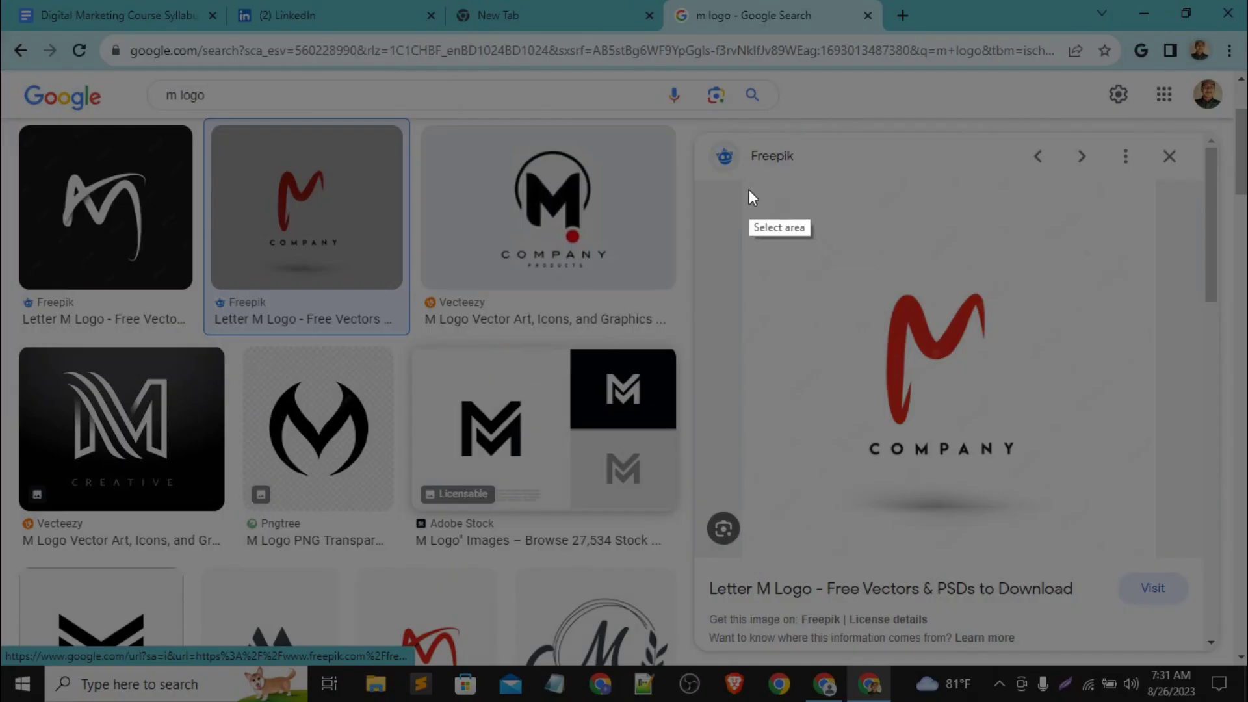
# Step: Capture an area of about 434 x 384 pixels around the enlarged red M logo and save it as a JPEG in Downloads
pyautogui.moveTo(749, 190); pyautogui.dragTo(1145, 540)
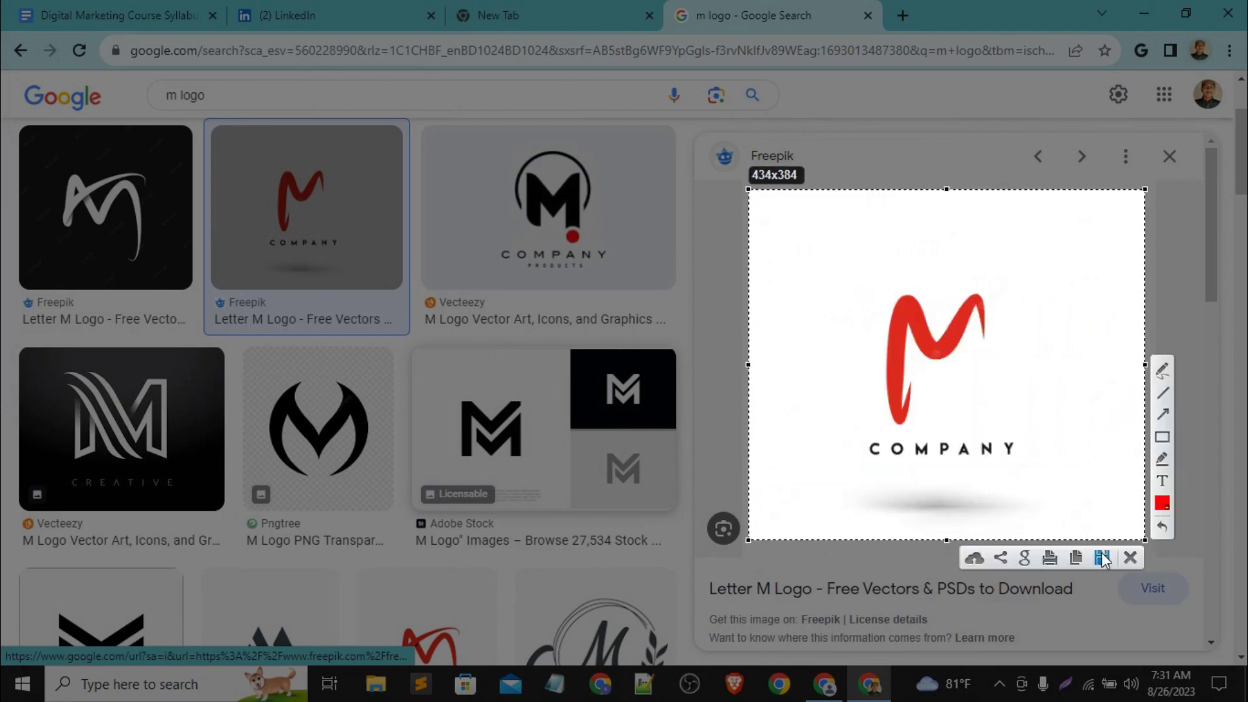
pyautogui.click(1102, 558)
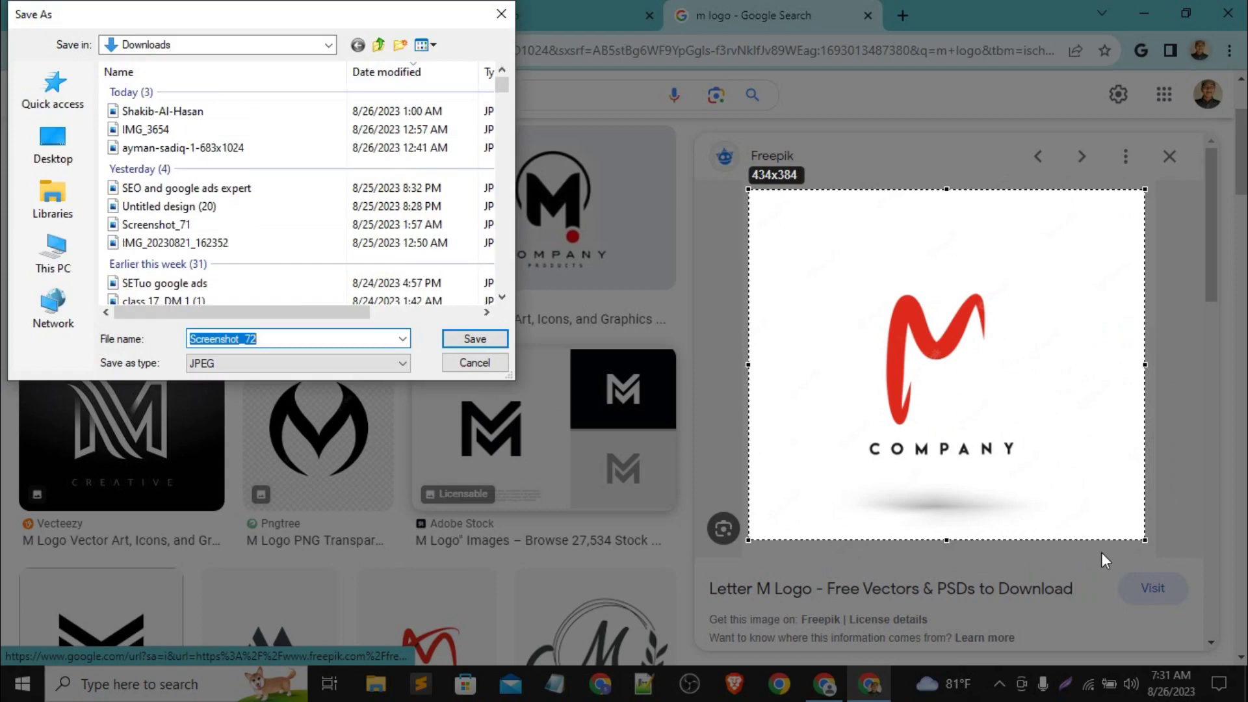
pyautogui.press('Return')
# Step: Return to the LinkedIn page form and upload Screenshot_72.jpg from the Downloads folder as the page's logo
pyautogui.click(286, 15)
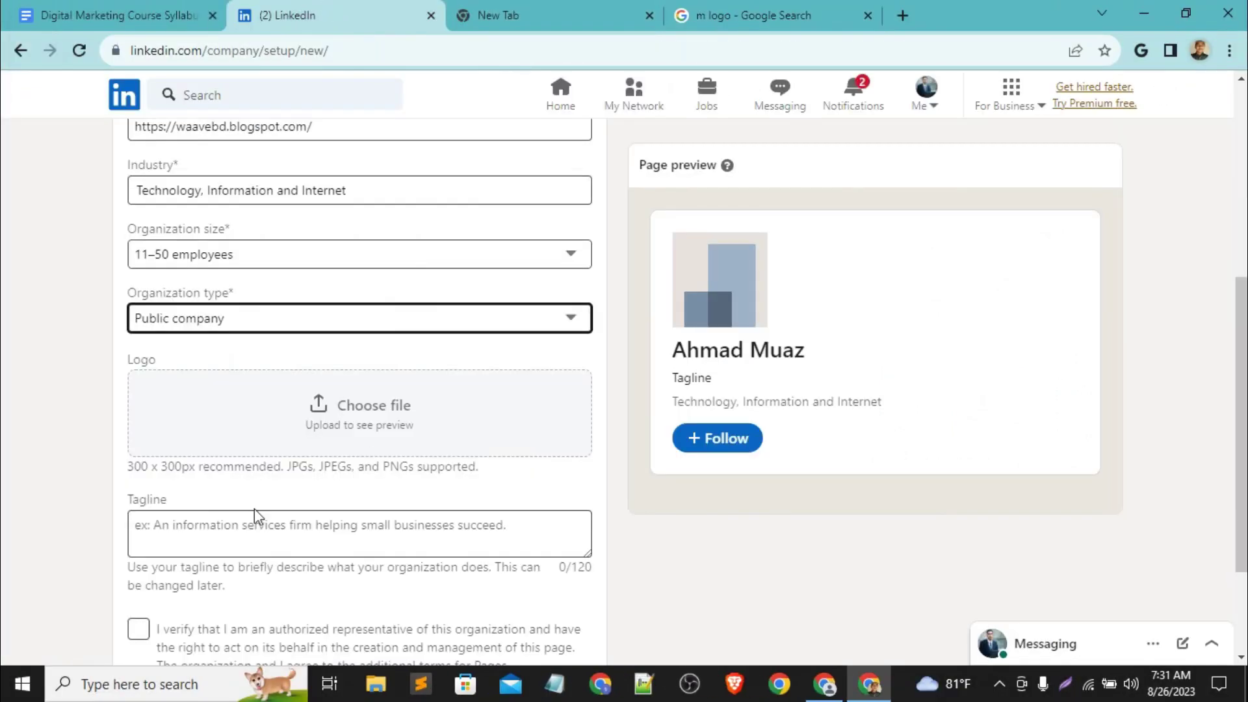
pyautogui.click(321, 411)
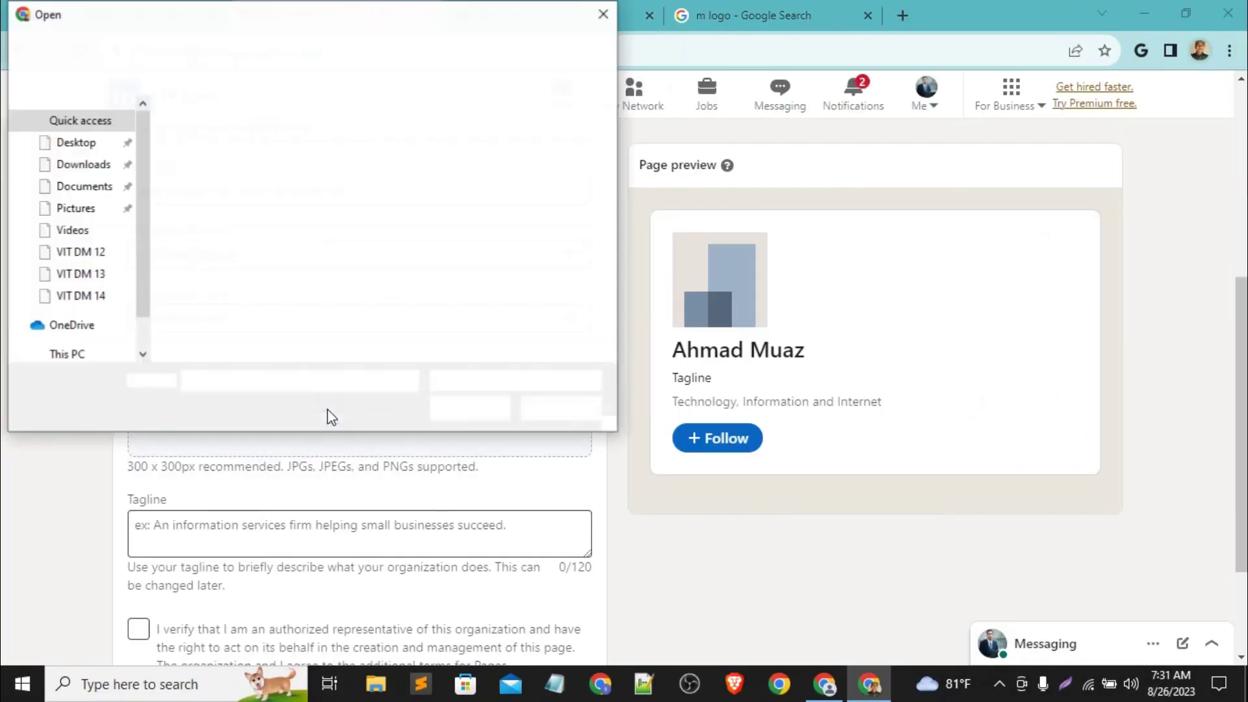
pyautogui.click(84, 164)
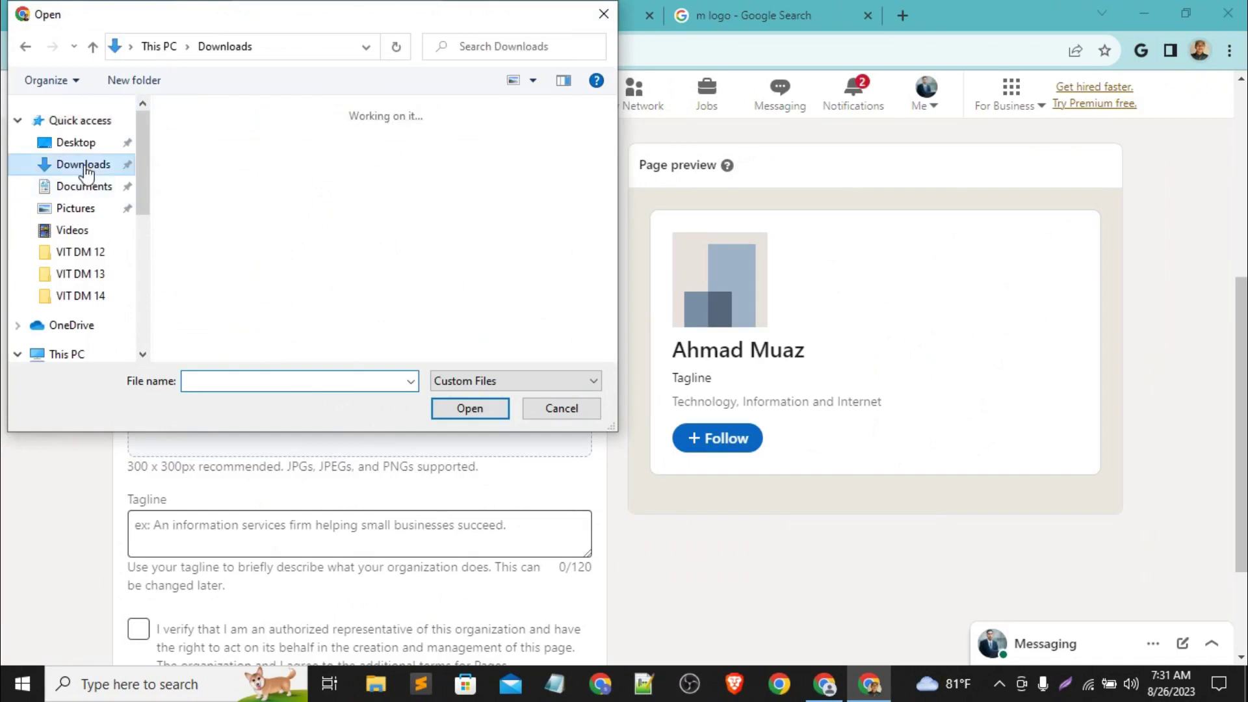
pyautogui.doubleClick(221, 179)
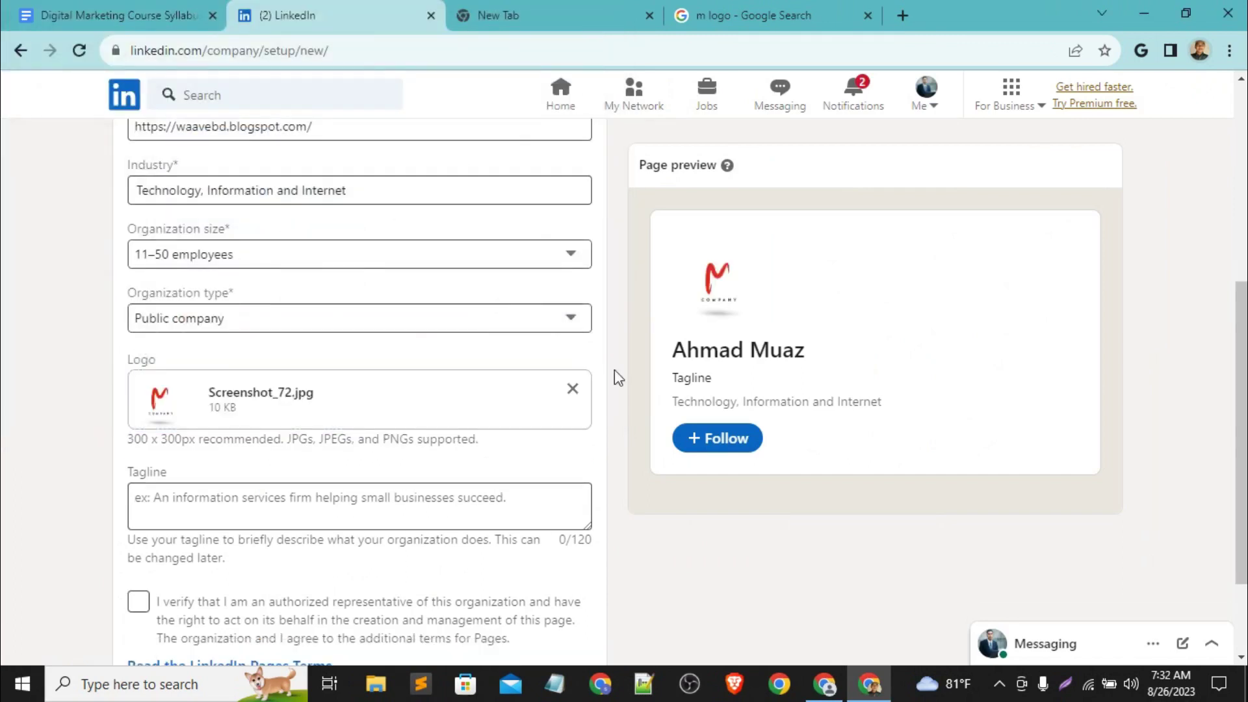
# Step: Verify being an authorized representative of the organization and agree to the additional terms for Pages
pyautogui.scroll(-2, 439, 417)
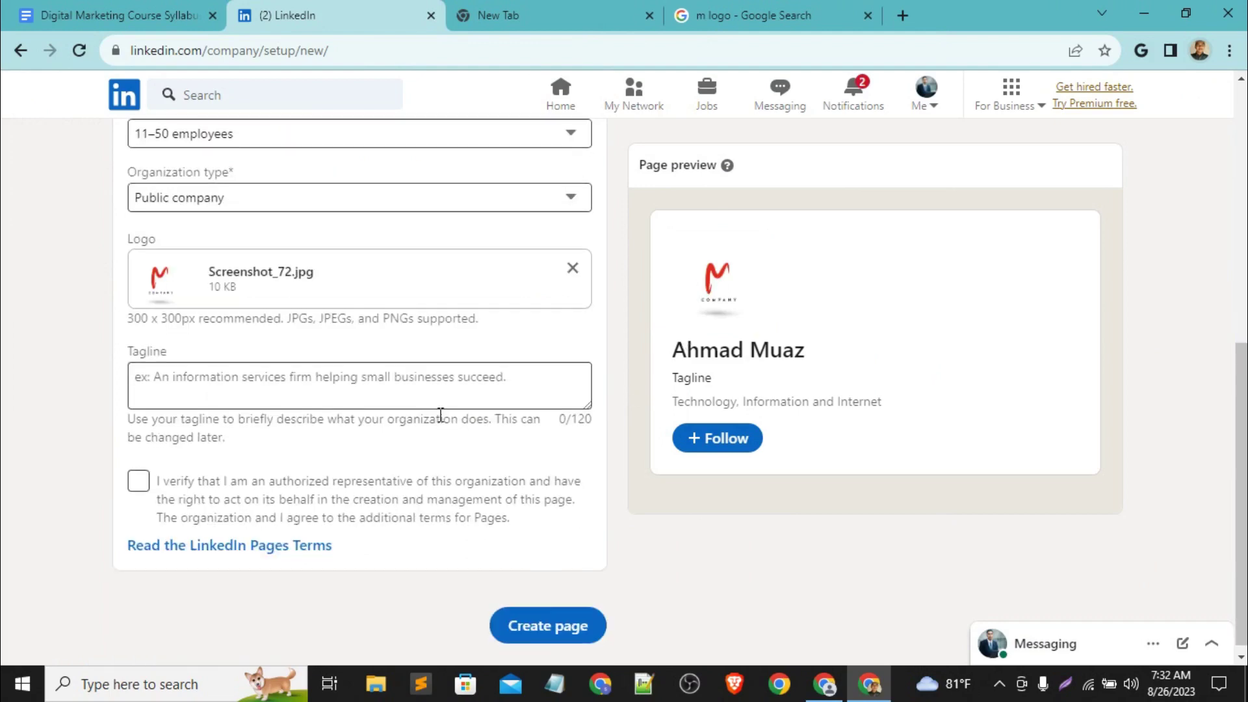
pyautogui.click(272, 383)
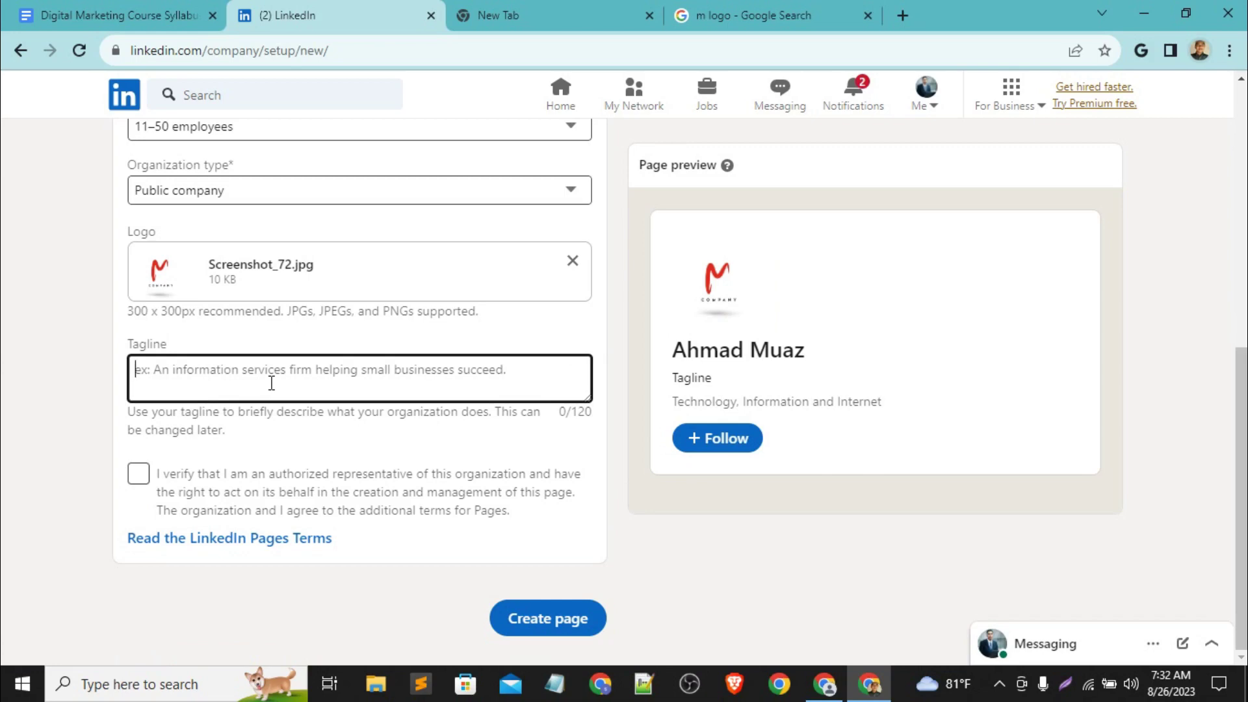
pyautogui.click(138, 474)
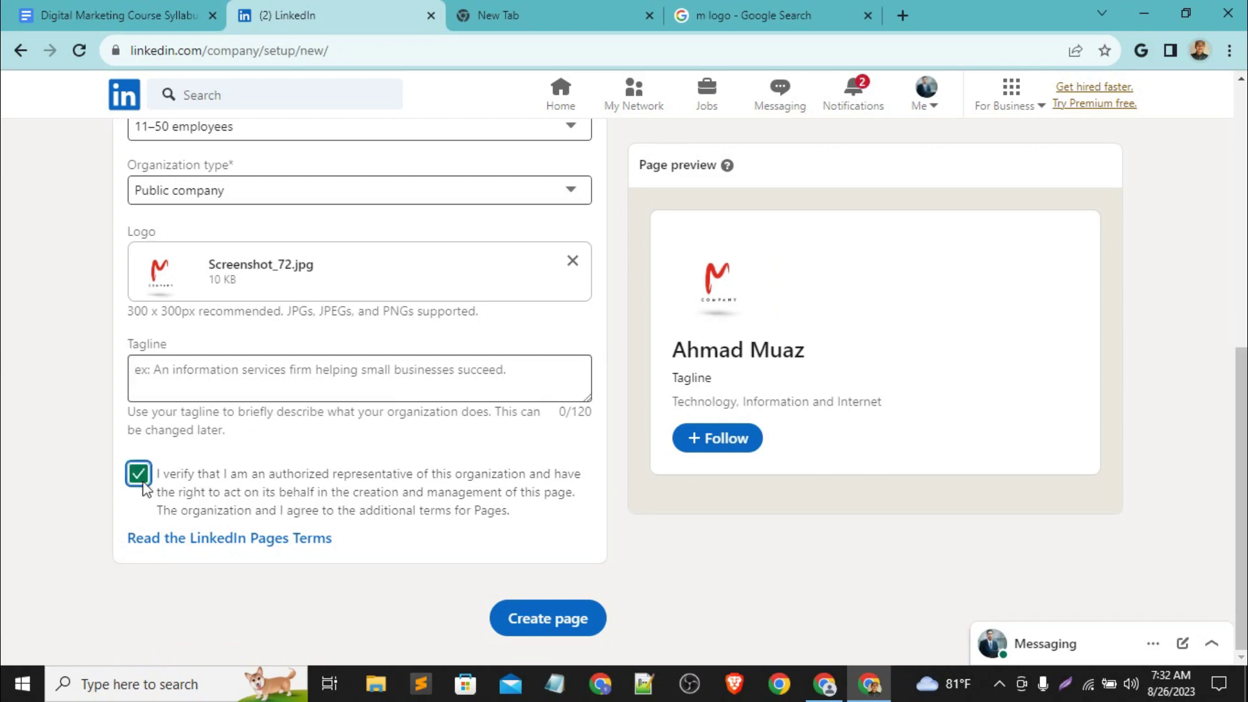
# Step: Set the page's tagline to "I am Digital Marketing Expert"
pyautogui.click(249, 373)
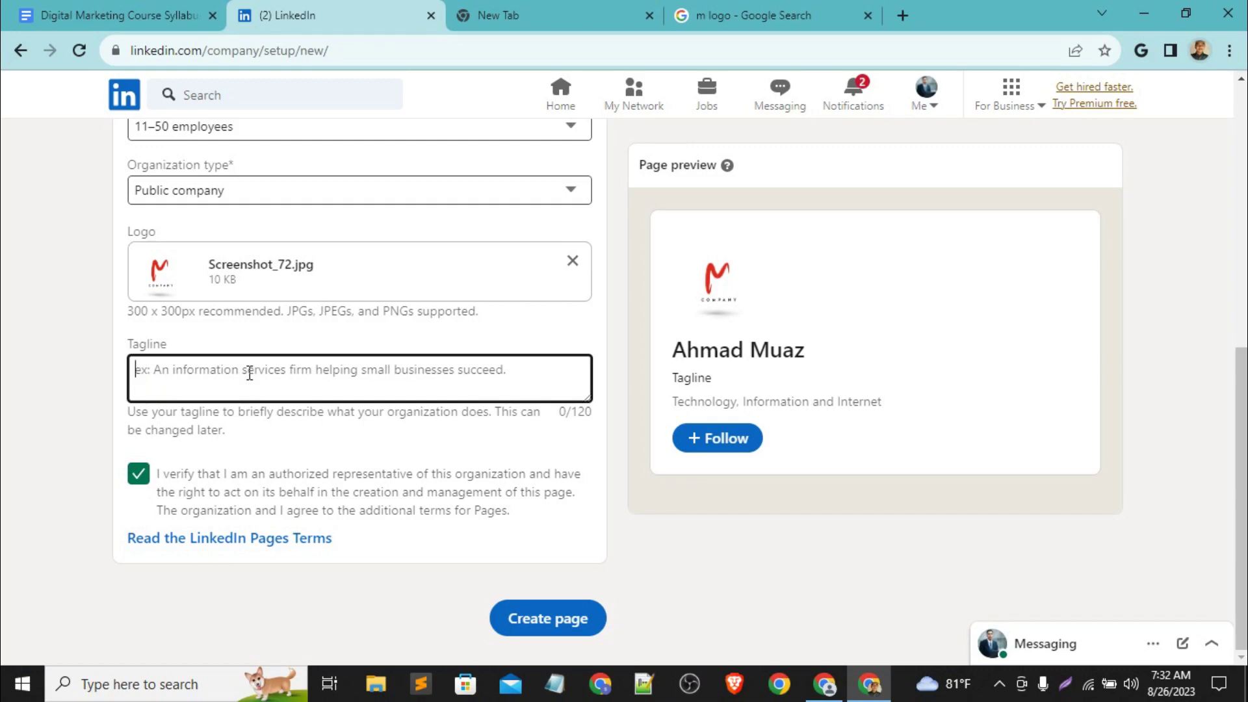
pyautogui.scroll(1, 311, 322)
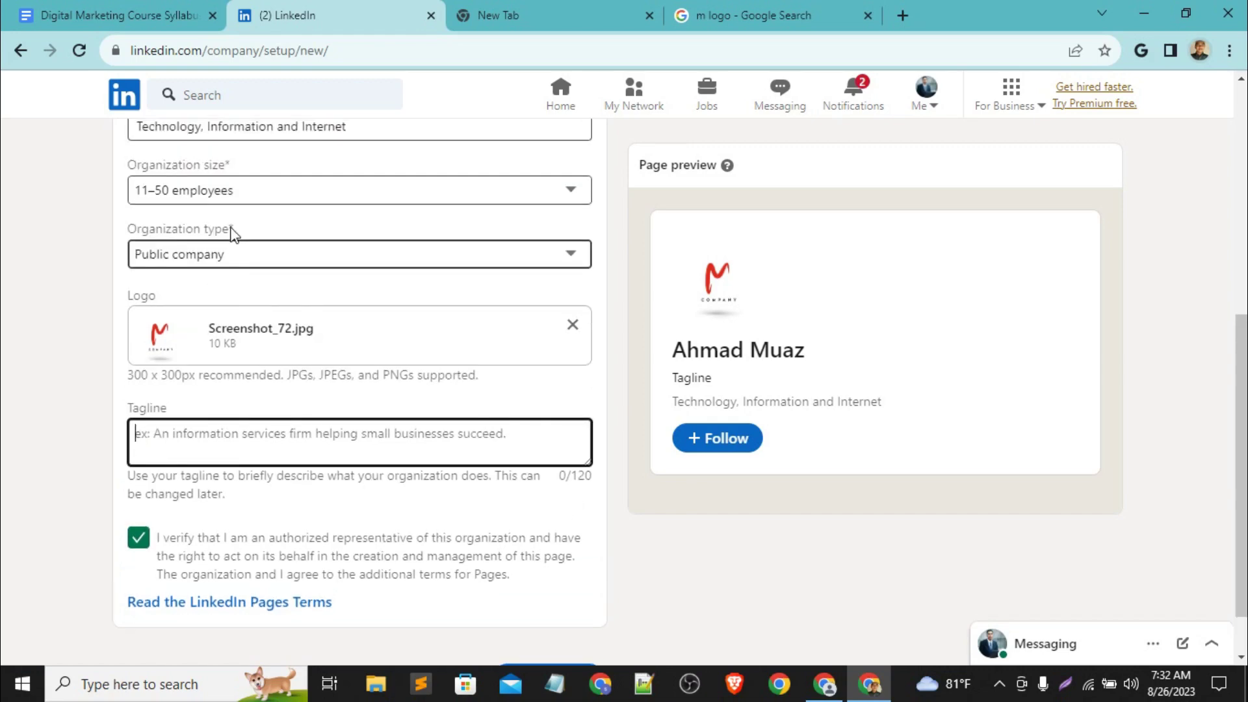
pyautogui.click(252, 451)
pyautogui.write('I')
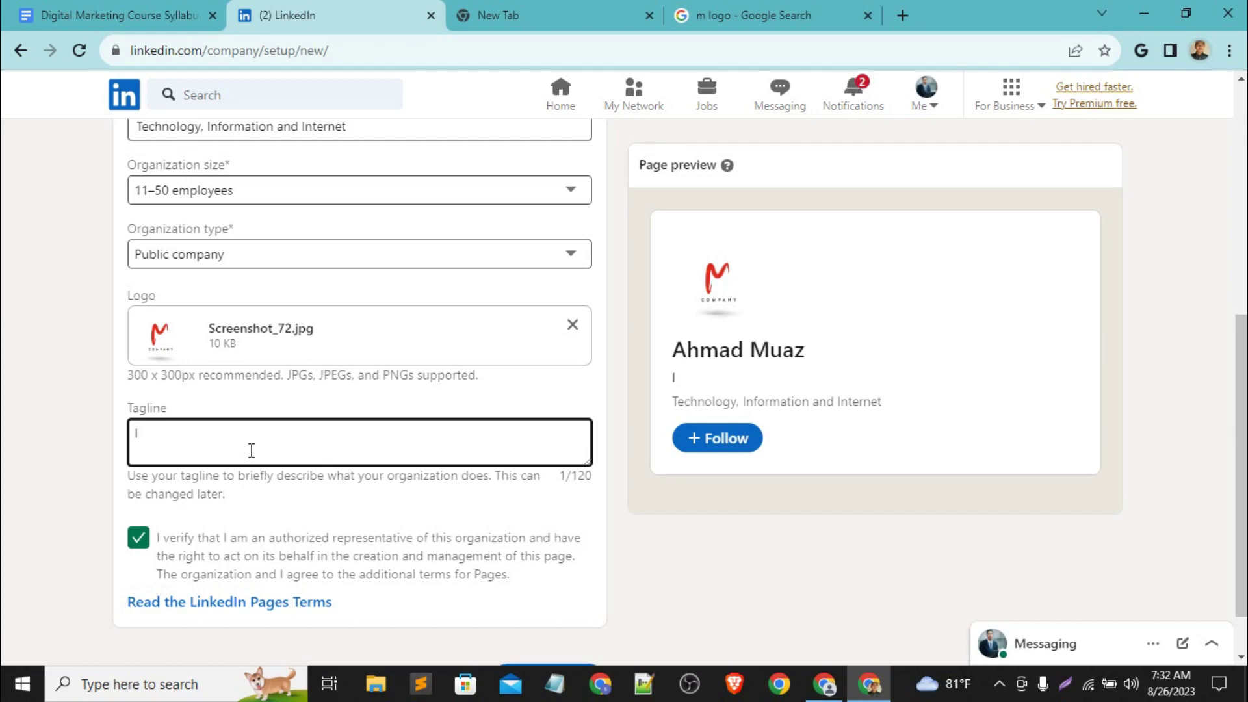
pyautogui.press('BackSpace')
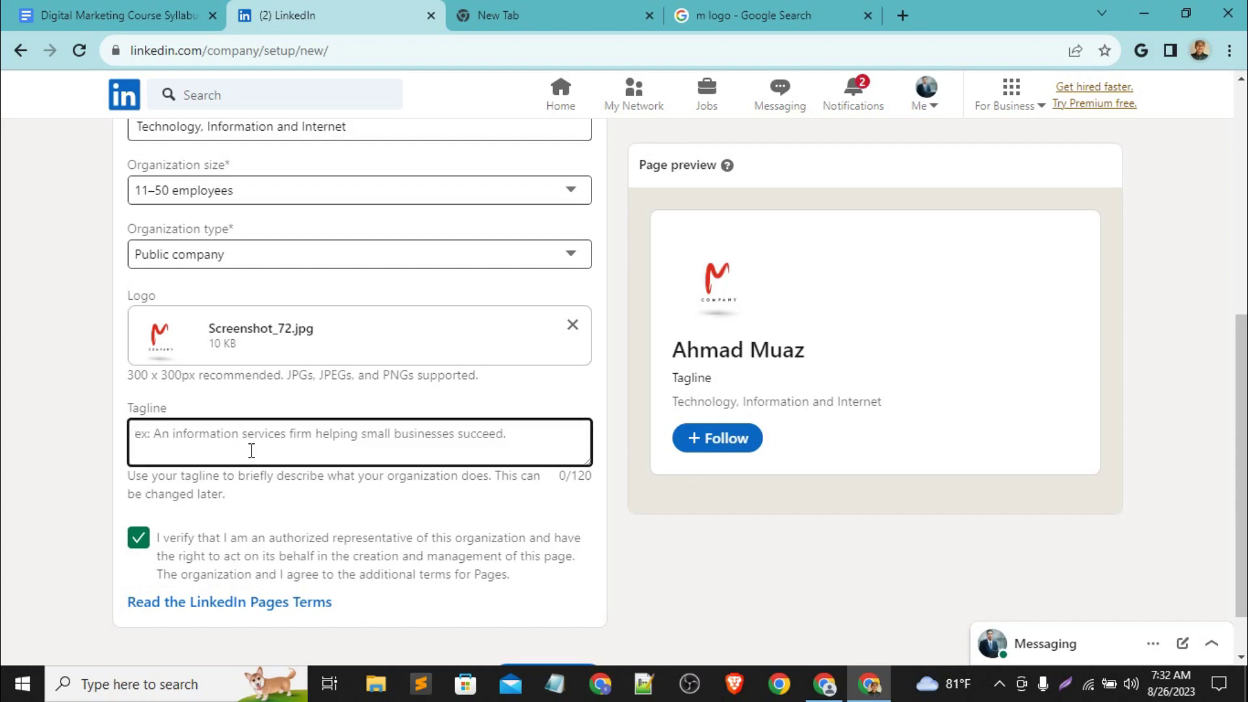
pyautogui.click(252, 450)
pyautogui.write('I am ')
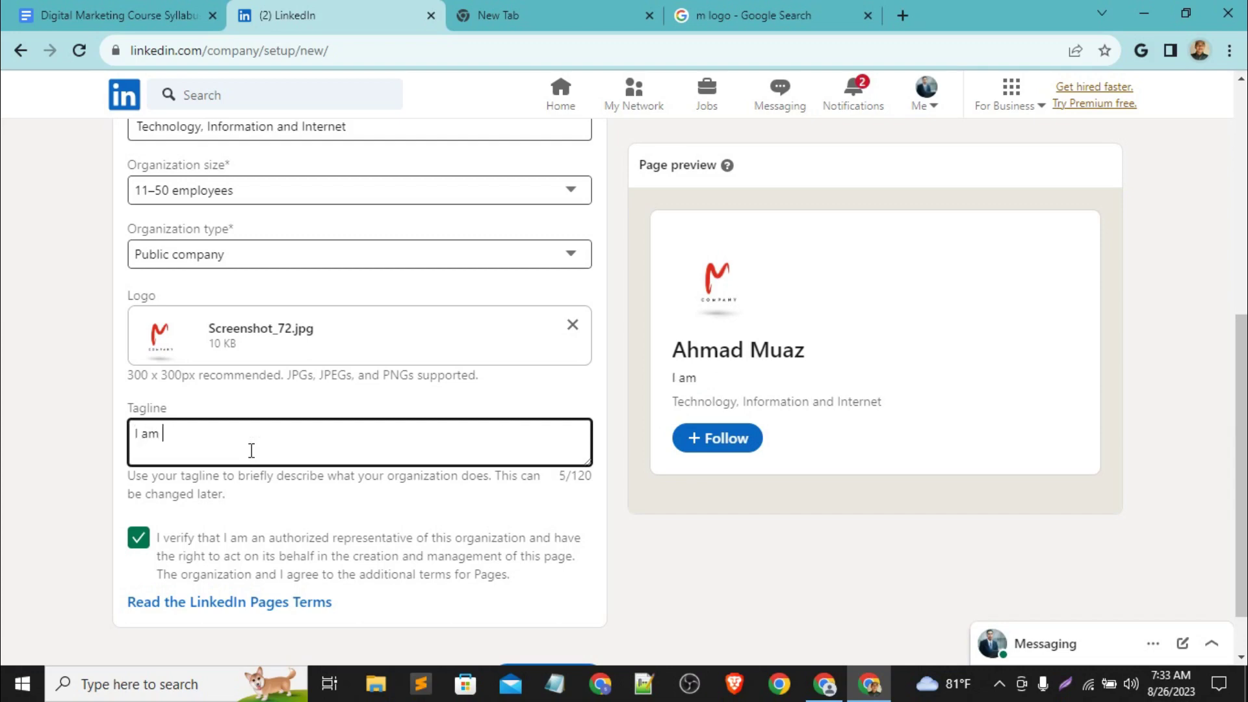
pyautogui.write('Digital Market')
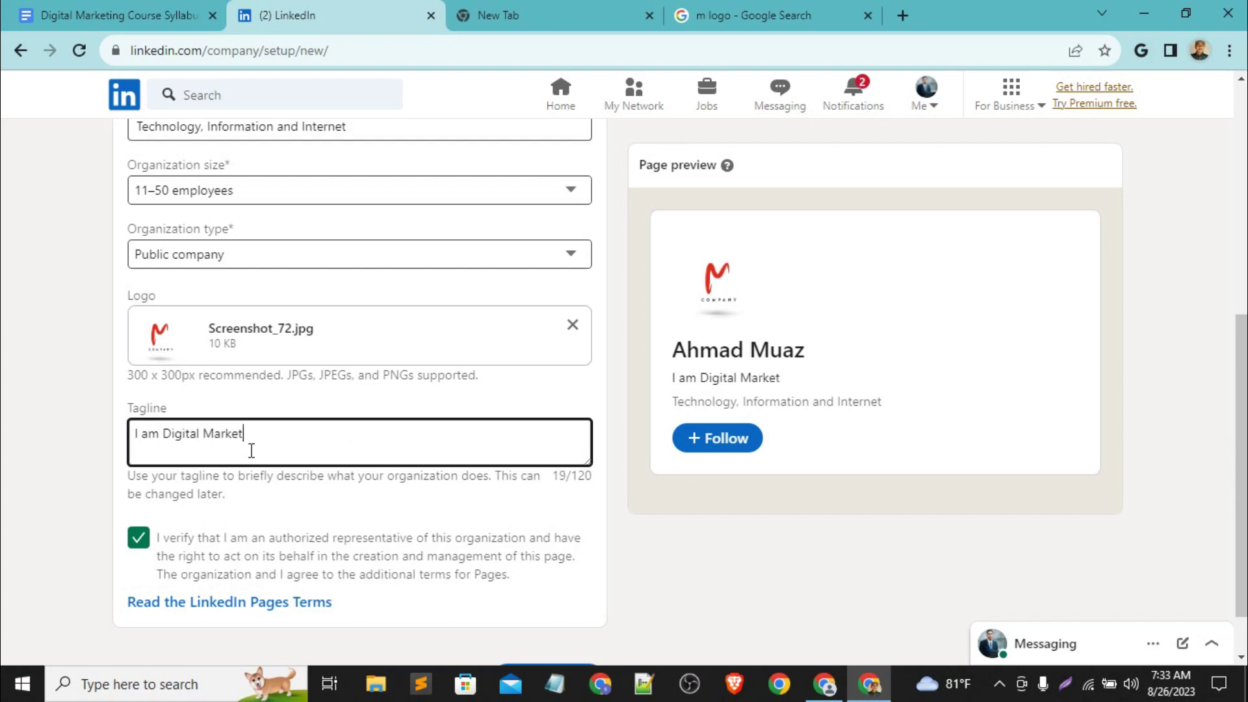
pyautogui.write('ing Expert')
pyautogui.scroll(-1, 348, 443)
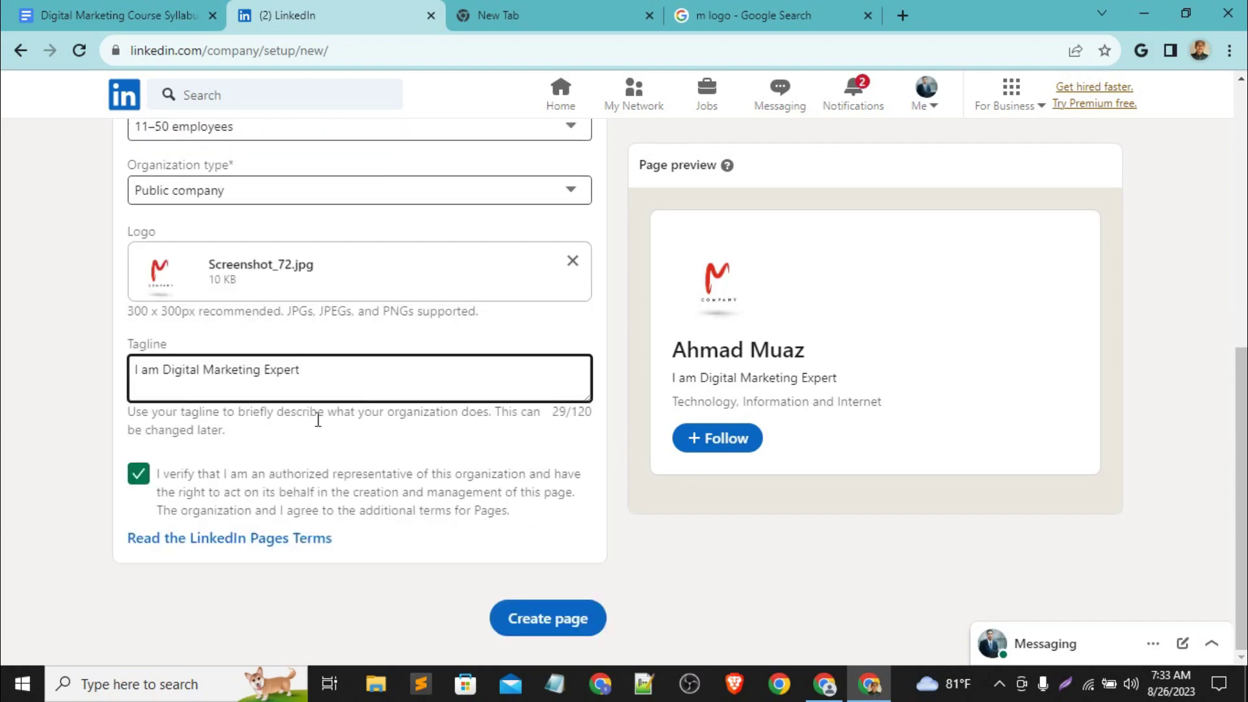
pyautogui.click(374, 432)
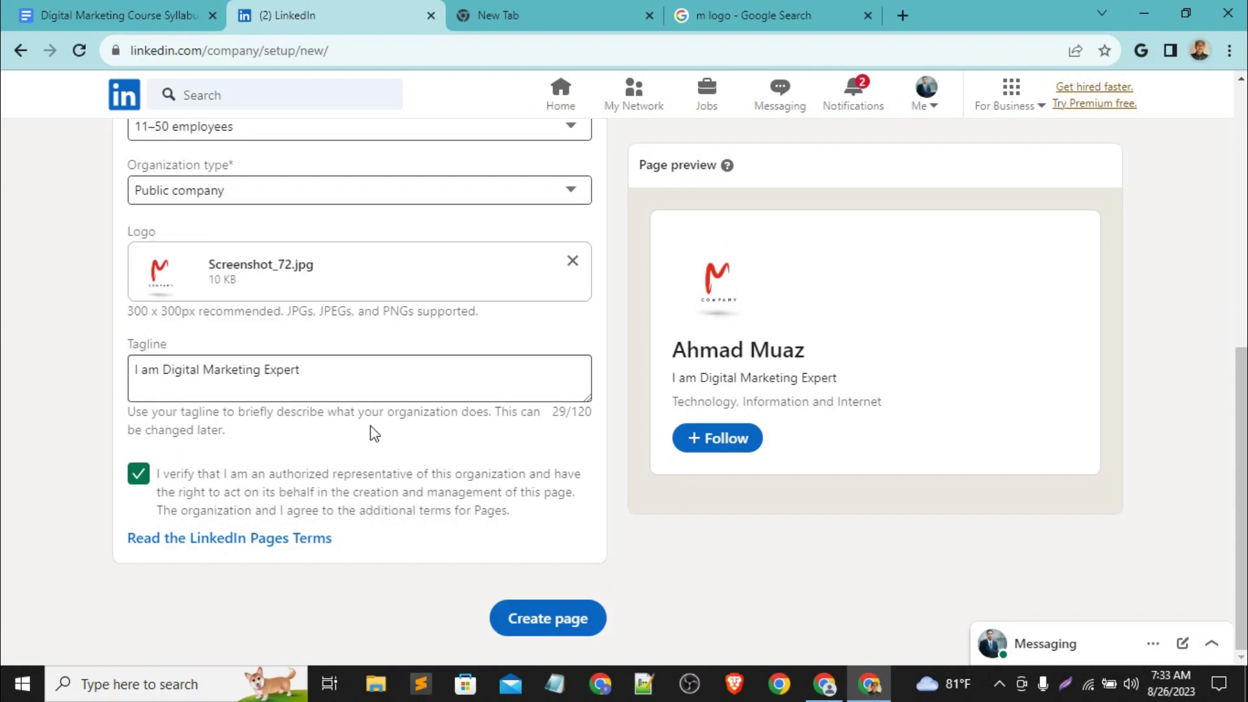
# Step: Review the completed form and create the company page
pyautogui.scroll(5, 428, 447)
pyautogui.scroll(-5, 427, 448)
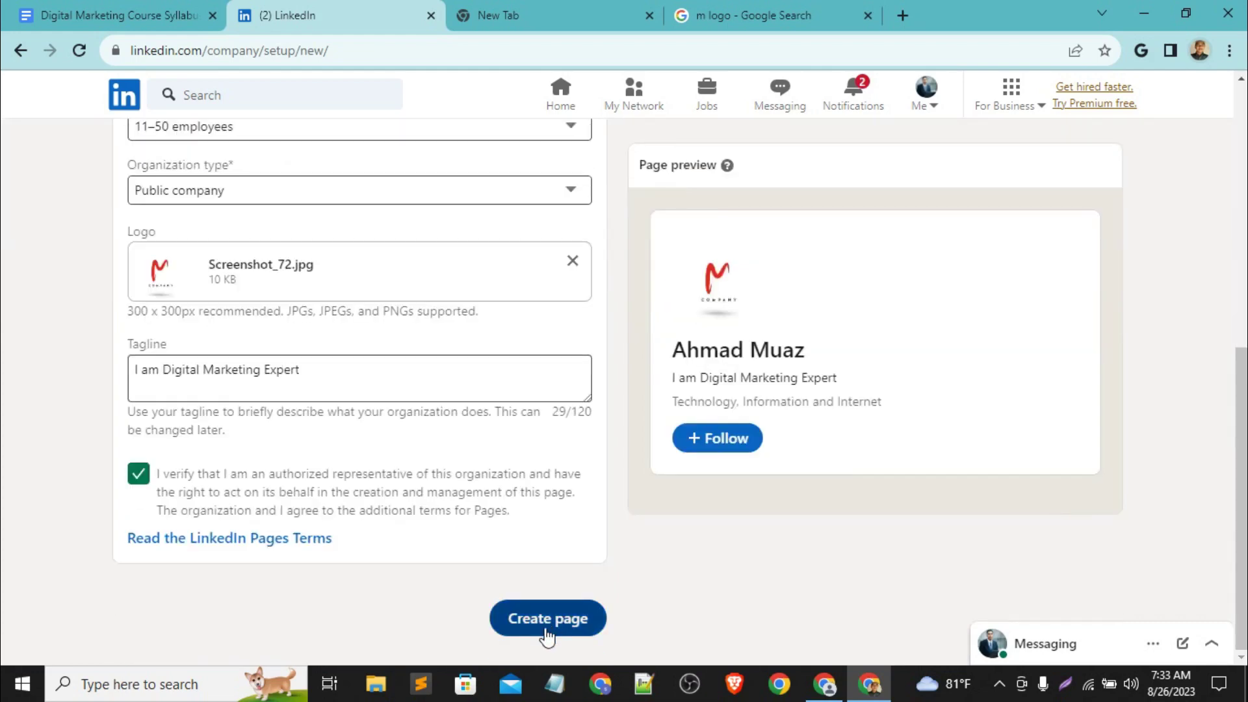
pyautogui.click(547, 631)
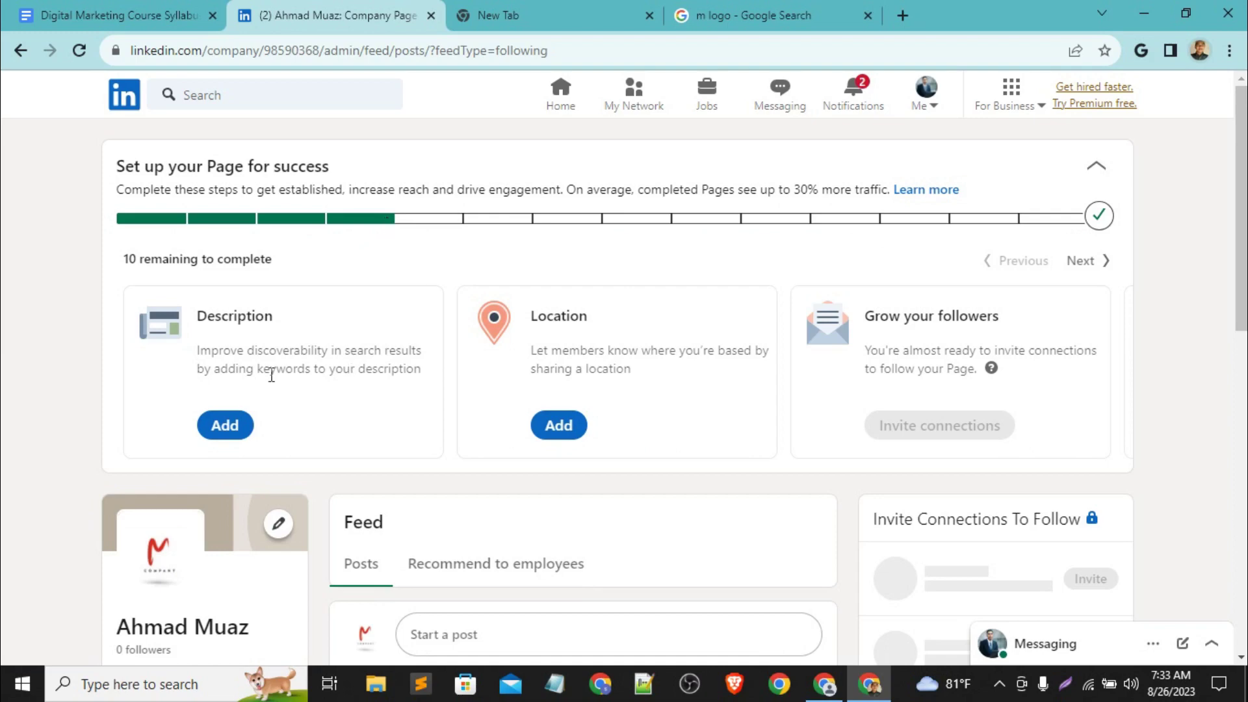
# Step: Examine the page's description and overview fields, including phone, year founded and specialties, and leave the form without changes
pyautogui.click(240, 424)
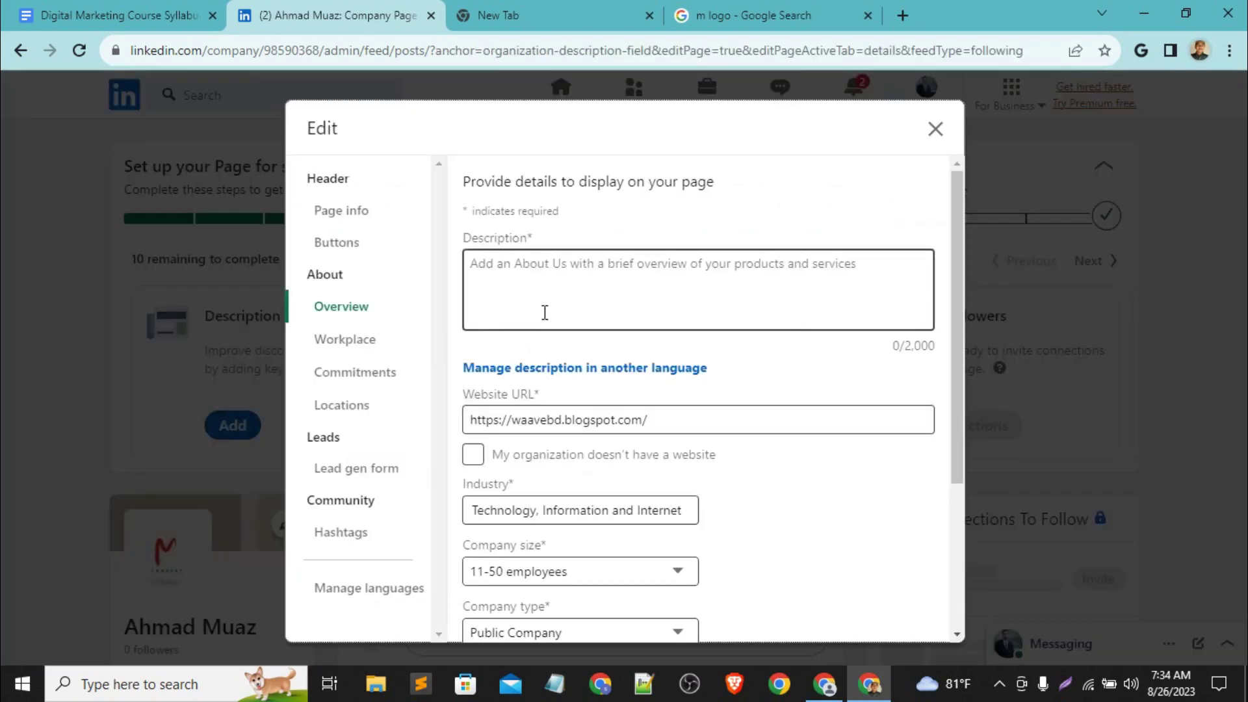
pyautogui.click(545, 287)
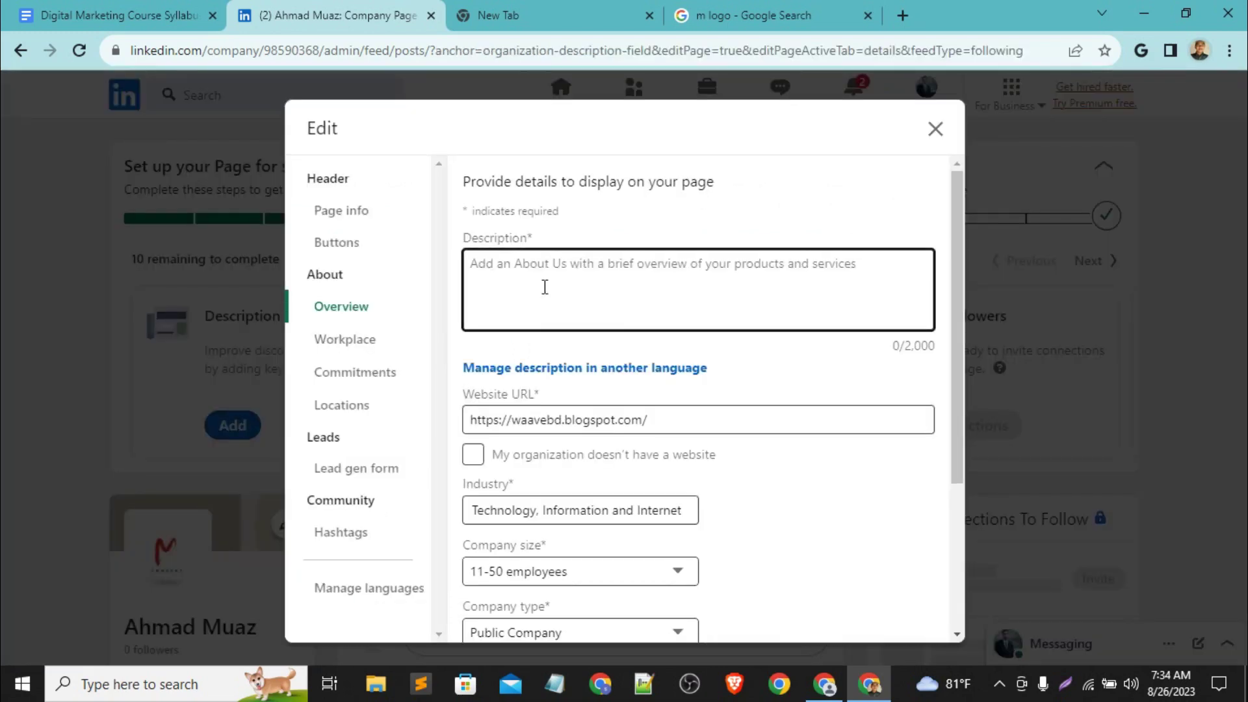
pyautogui.scroll(-2, 545, 286)
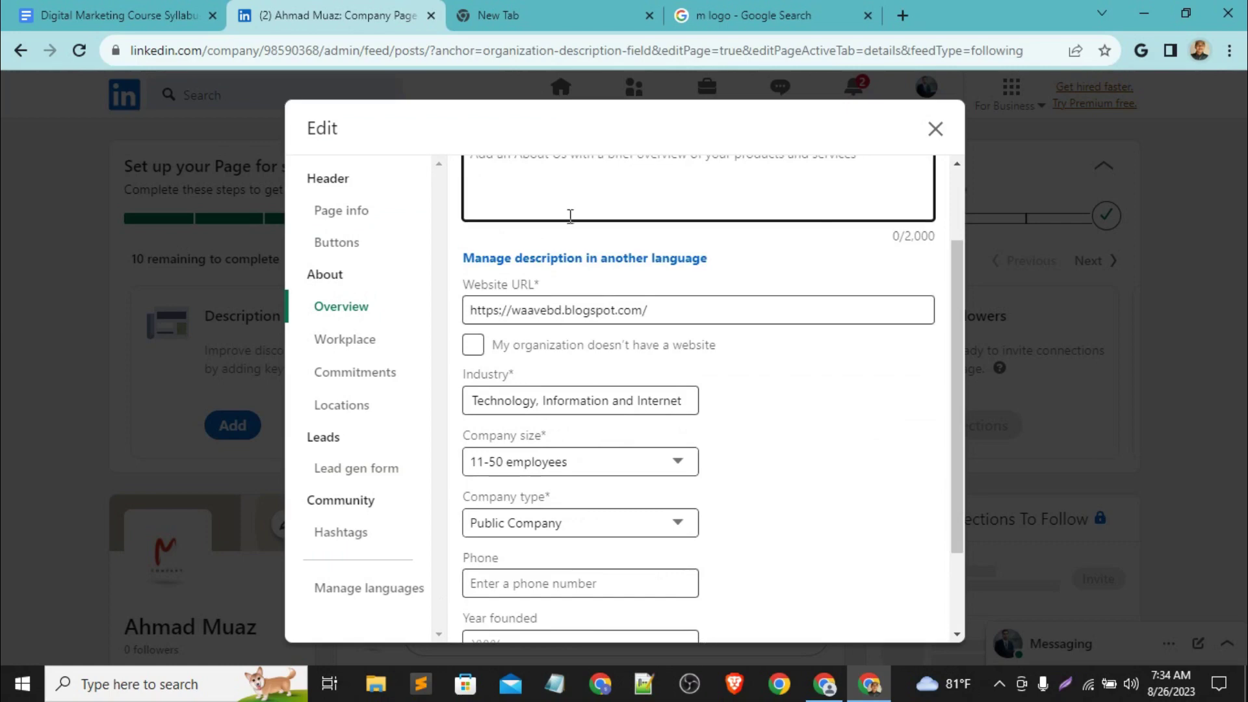
pyautogui.scroll(-2, 579, 448)
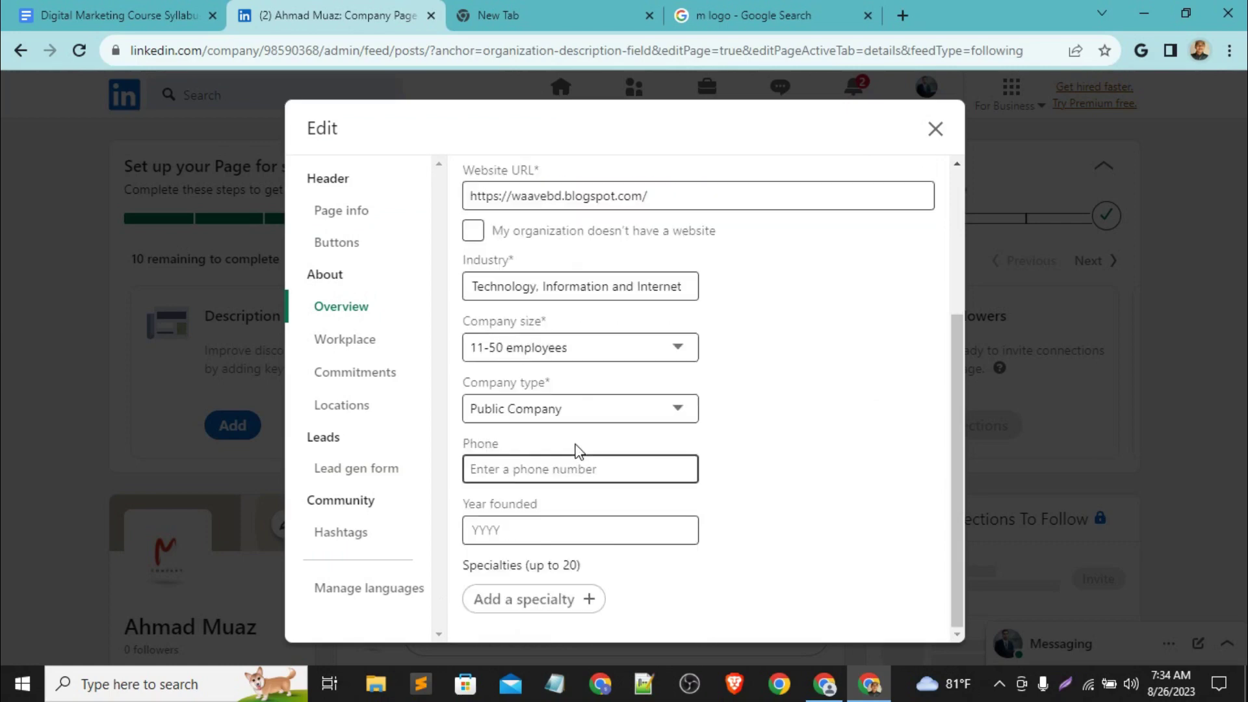
pyautogui.click(520, 471)
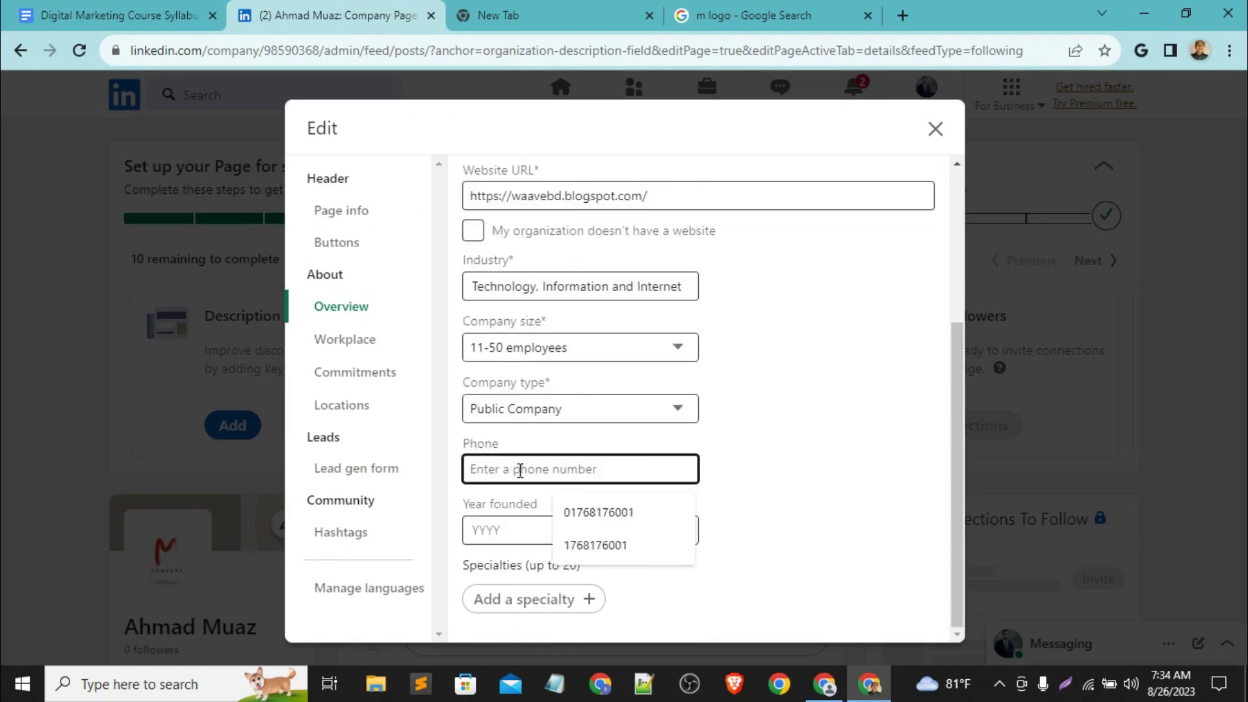
pyautogui.click(505, 527)
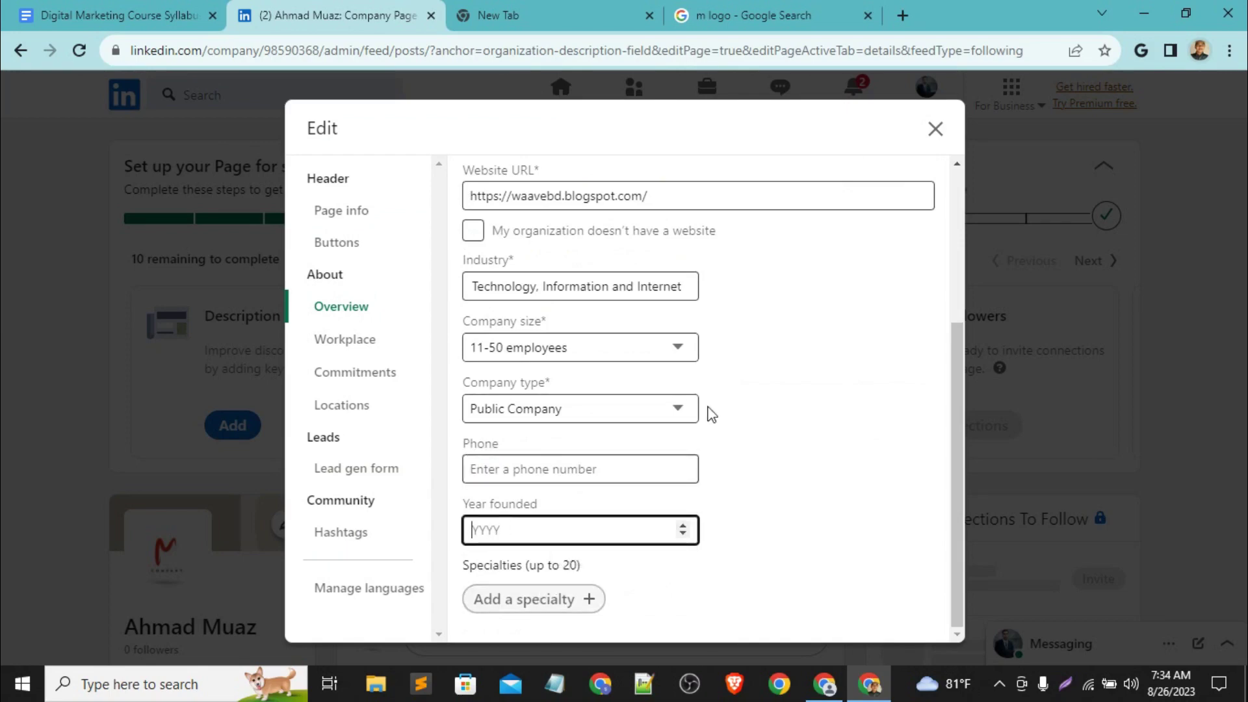
pyautogui.click(934, 130)
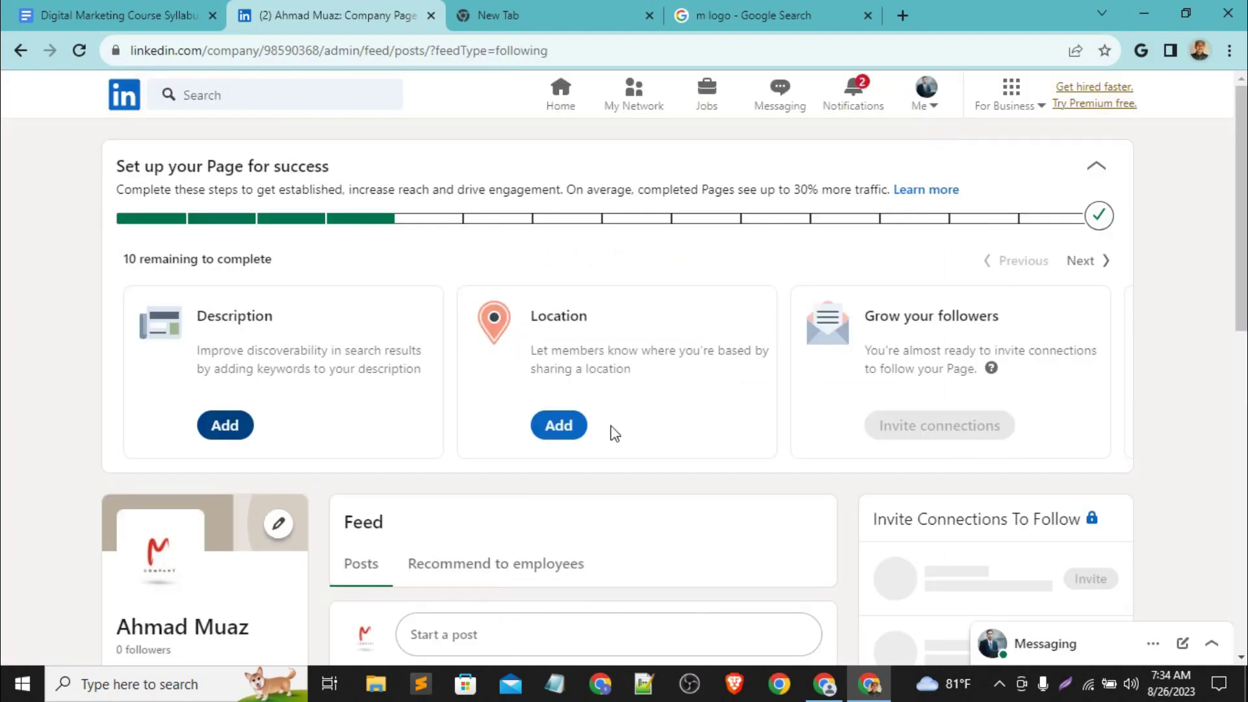
# Step: Examine the form for adding the page's primary location, from country and street address to location name, and leave it unfilled
pyautogui.click(559, 427)
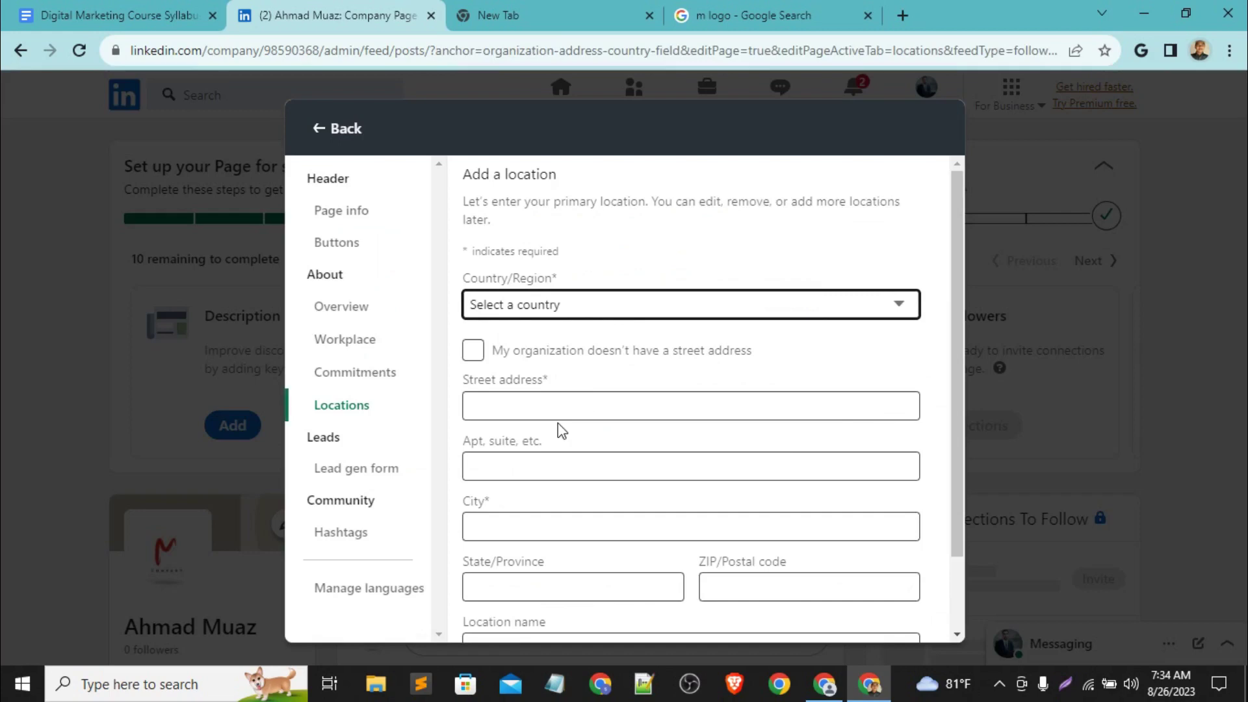
pyautogui.click(567, 408)
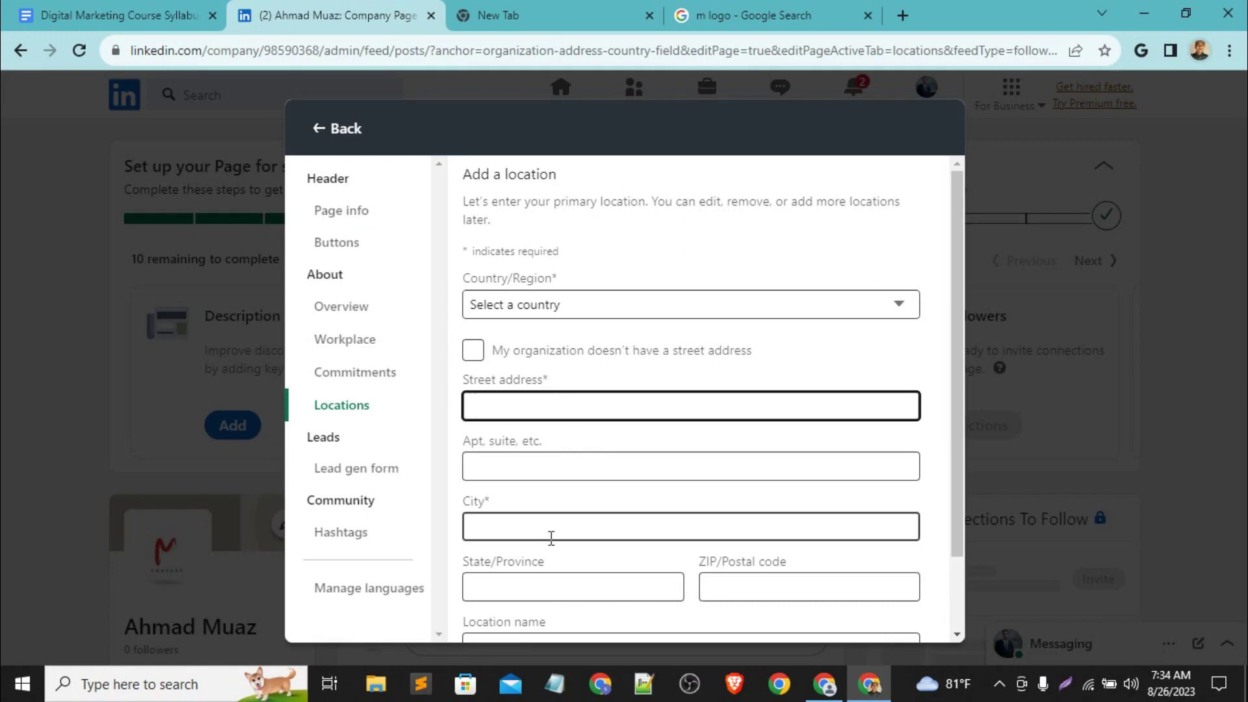
pyautogui.scroll(-2, 709, 534)
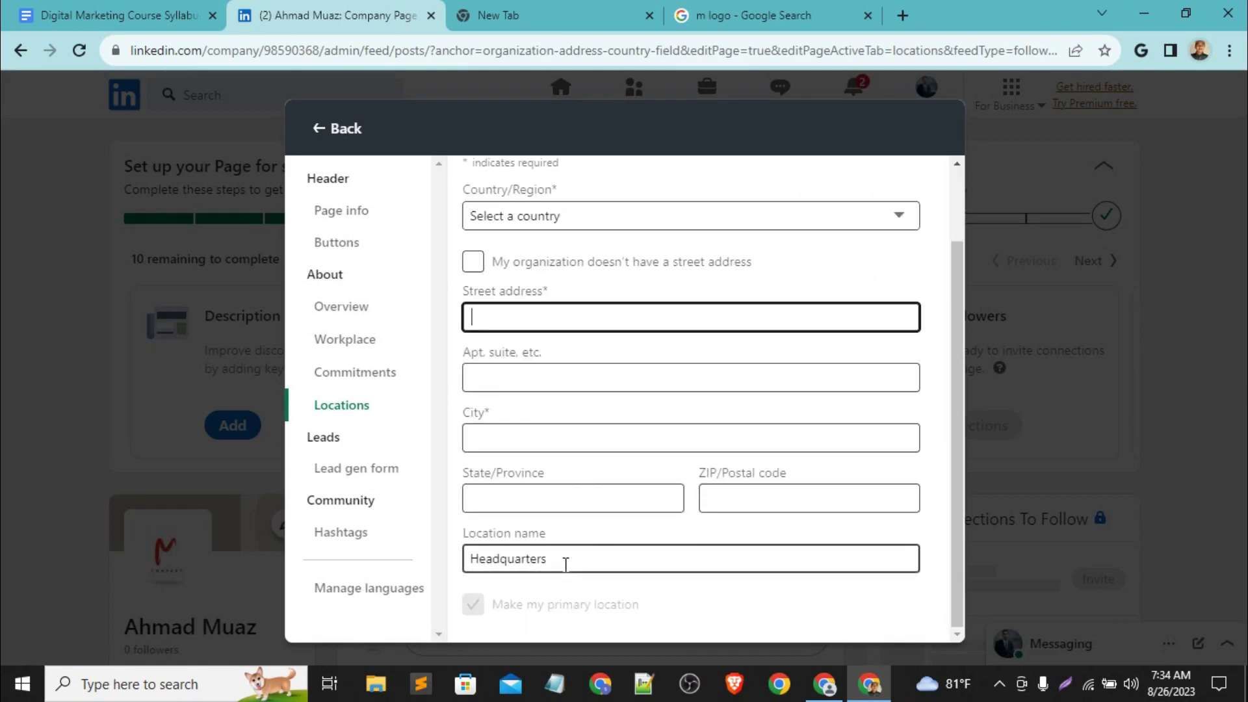
pyautogui.scroll(2, 614, 455)
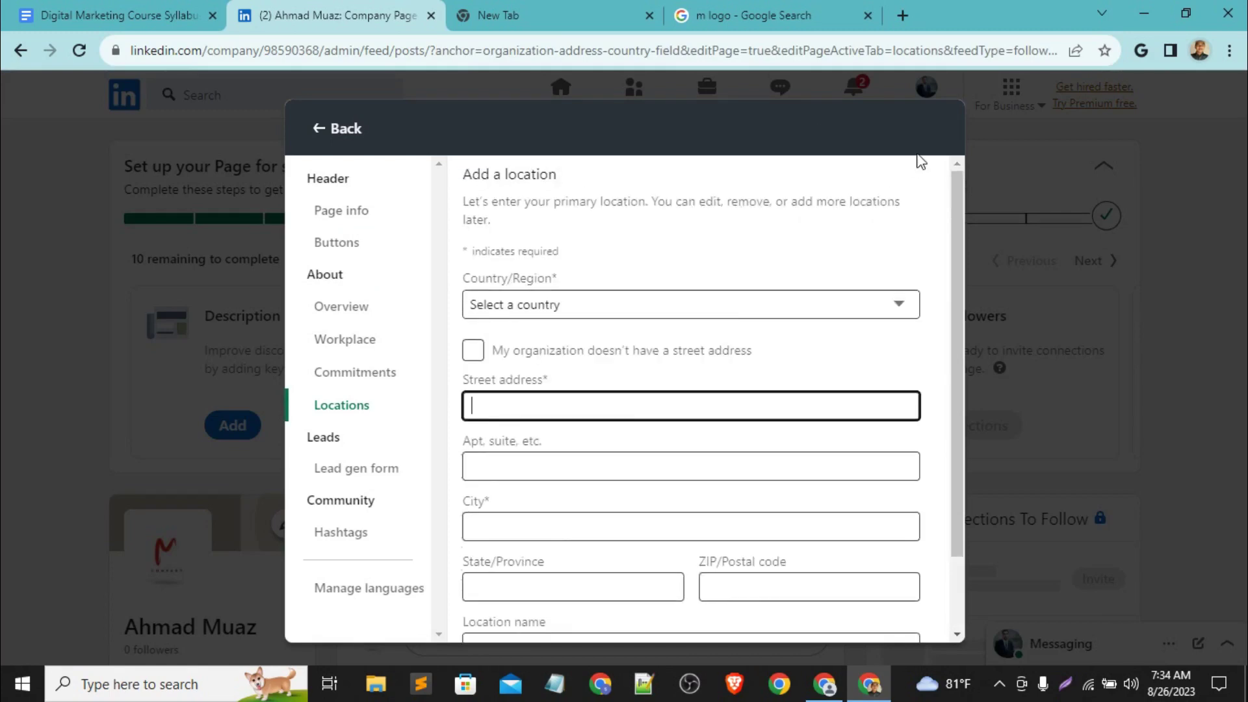
pyautogui.click(356, 127)
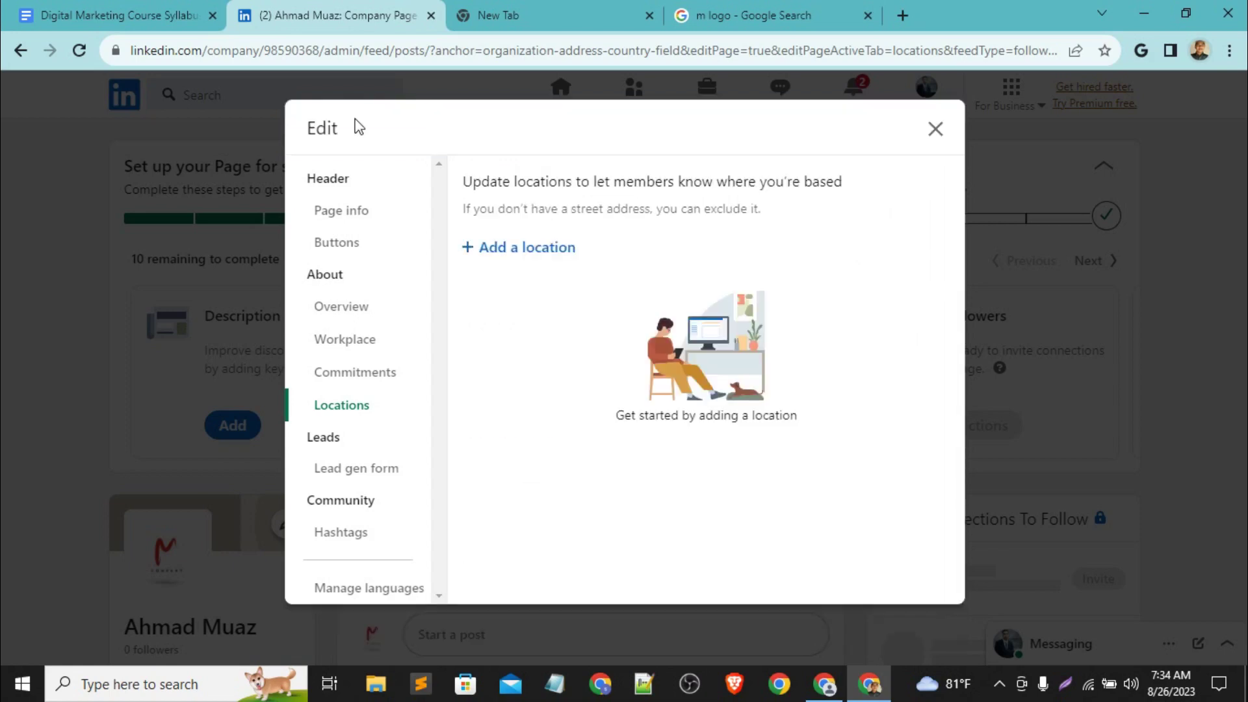
pyautogui.click(936, 129)
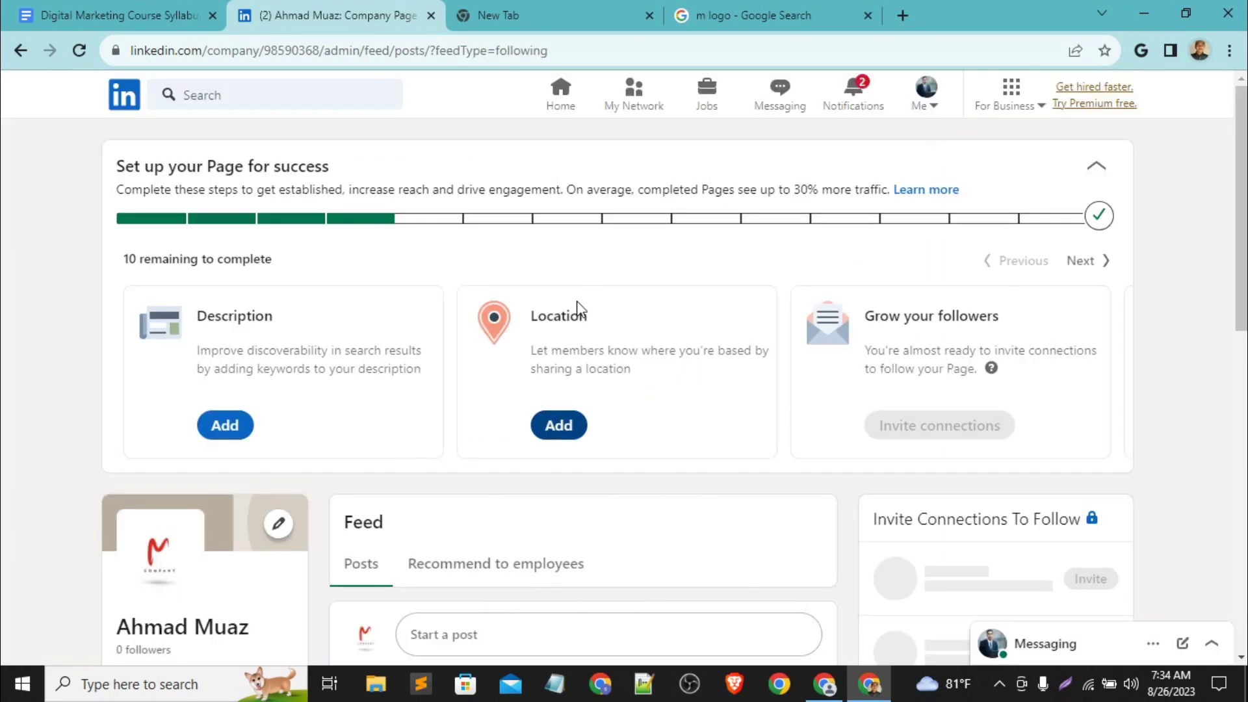
pyautogui.click(572, 433)
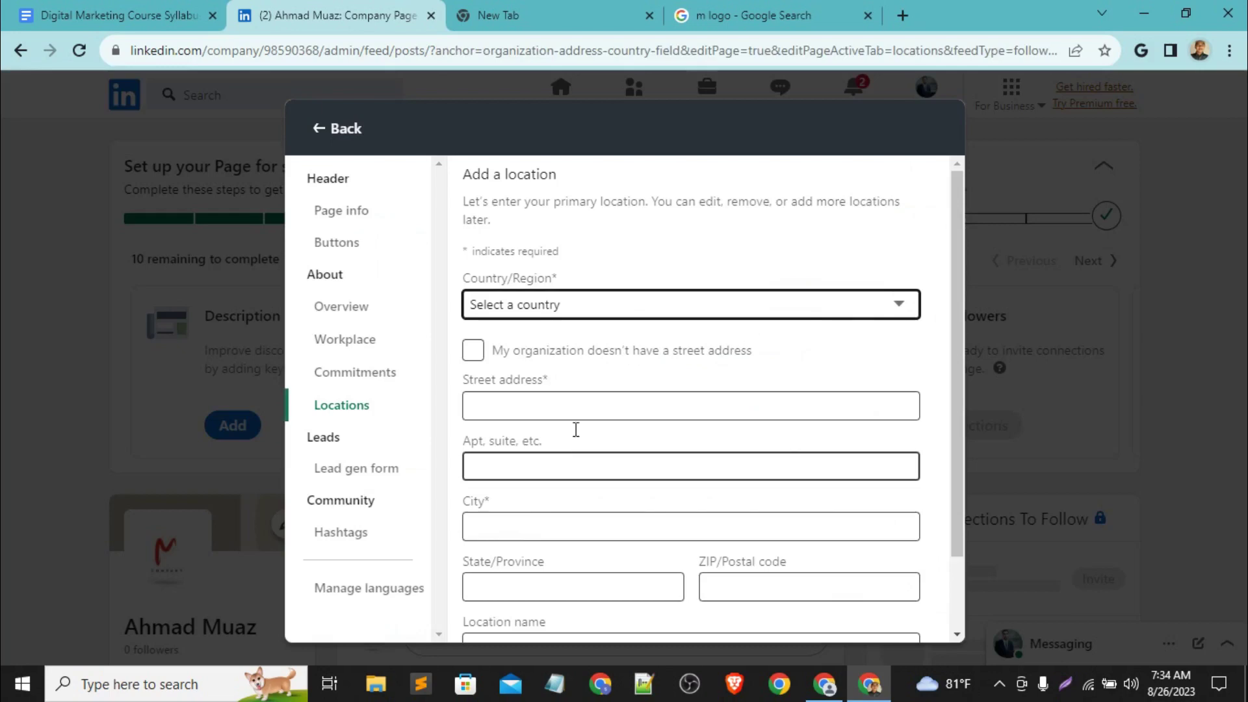
pyautogui.scroll(-2, 607, 440)
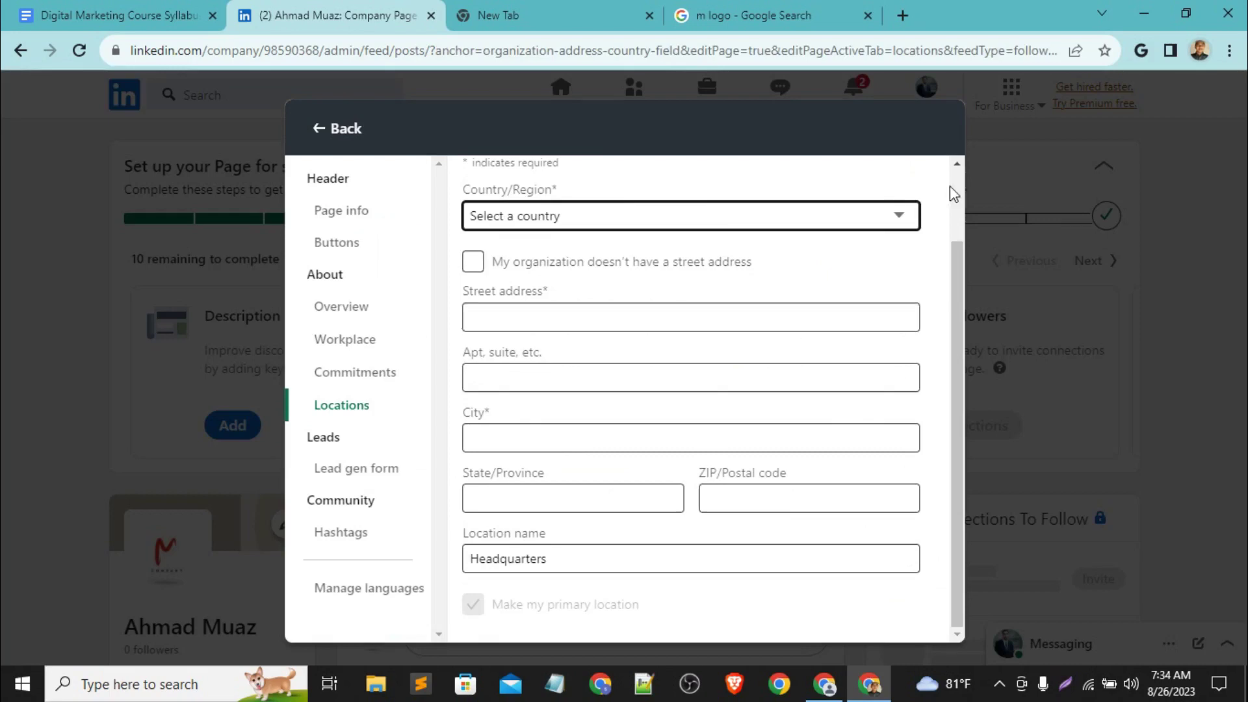
pyautogui.click(355, 134)
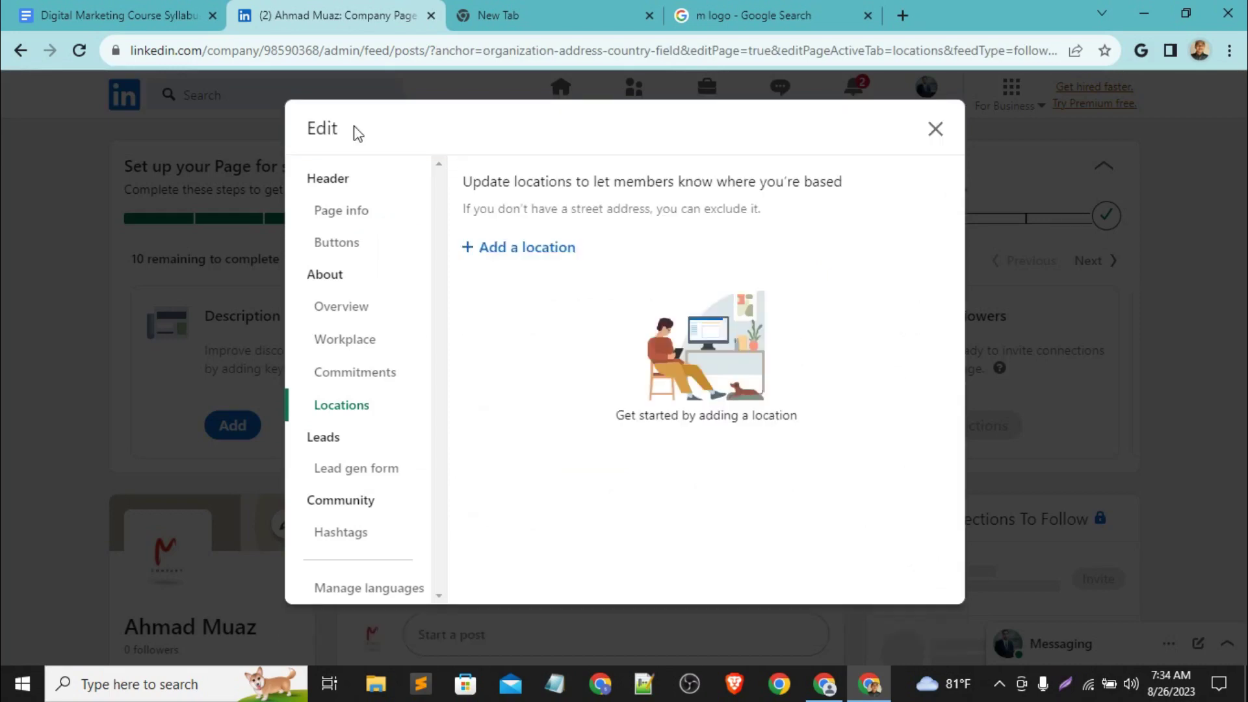
pyautogui.click(936, 132)
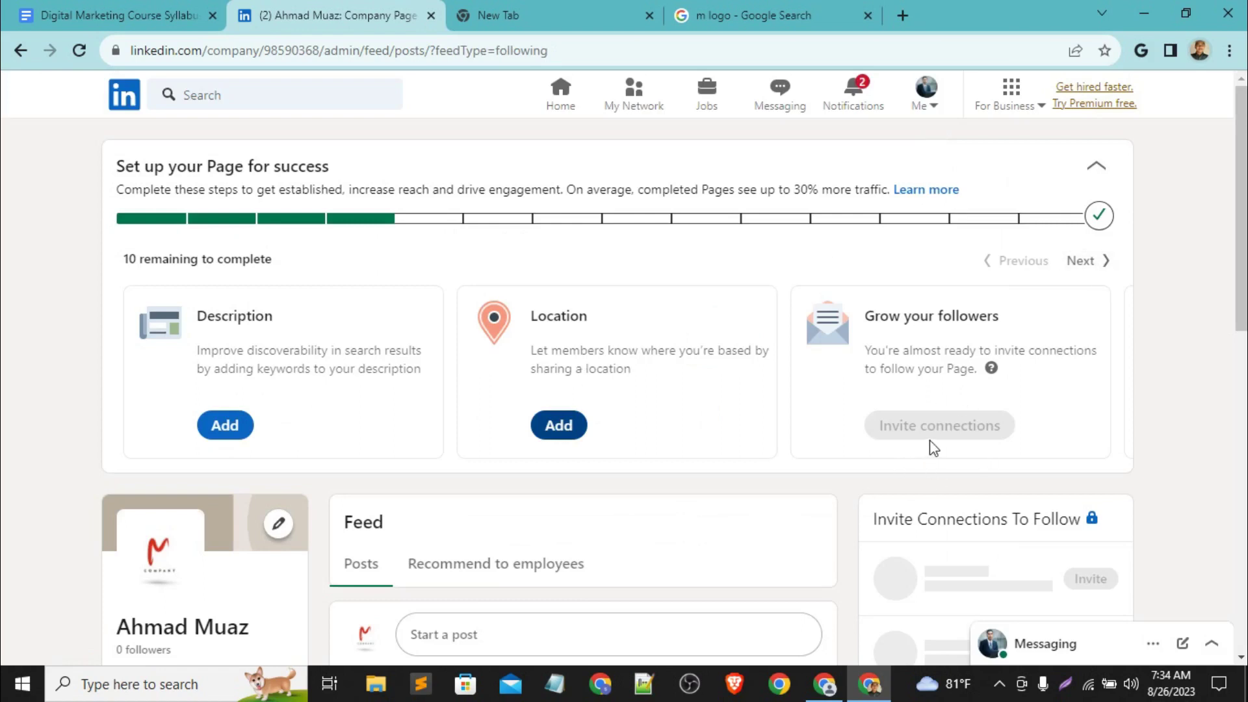
# Step: Review the job-sharing settings from the "Automatically share open roles" setup task and return to the page's feed
pyautogui.click(1082, 261)
pyautogui.click(1082, 262)
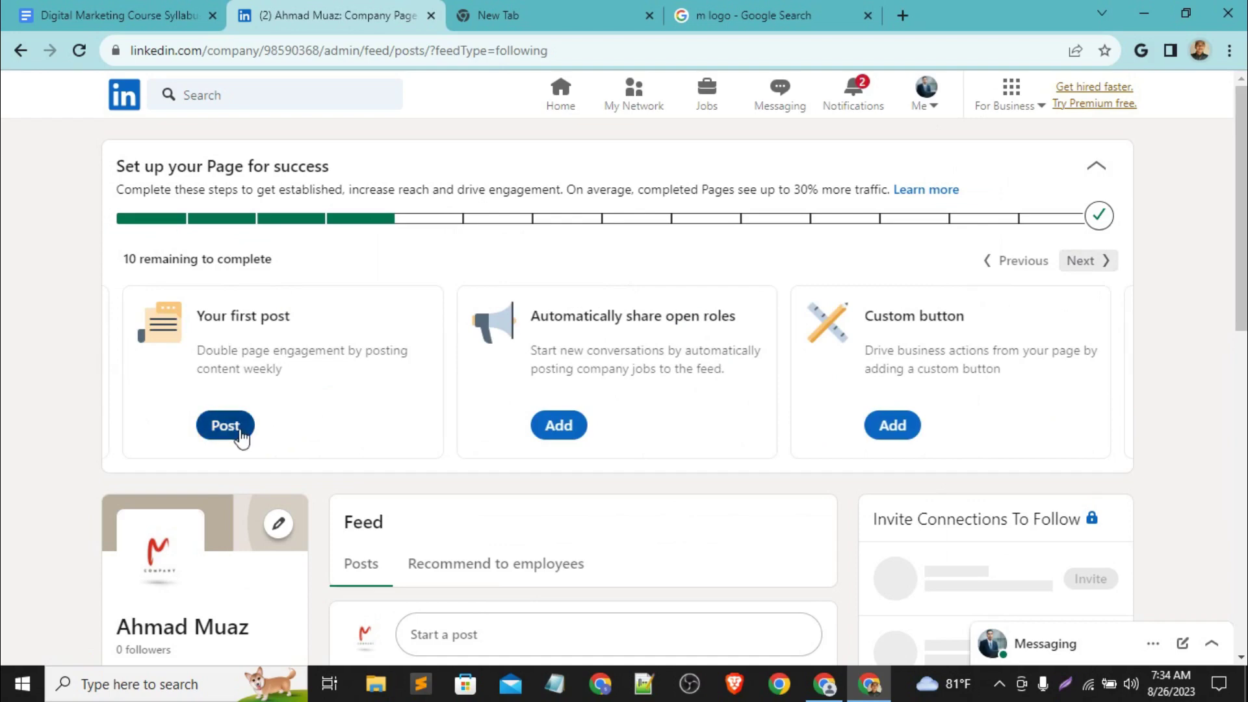
pyautogui.click(581, 431)
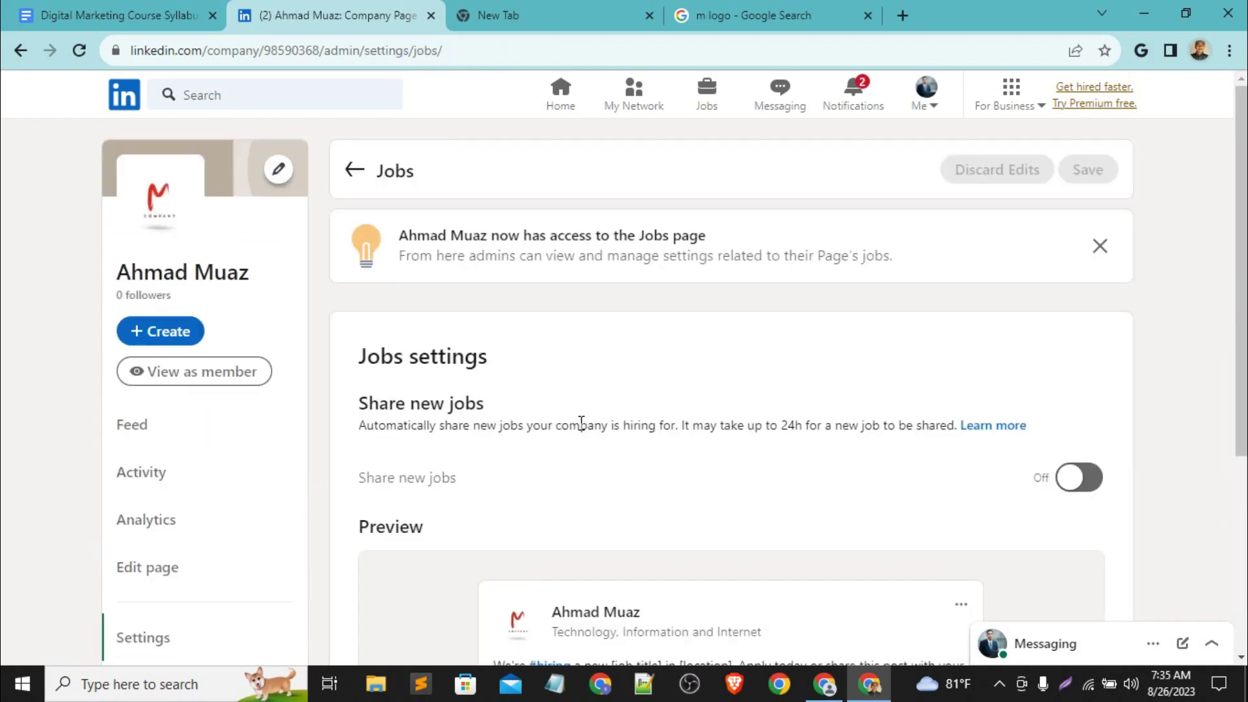
pyautogui.scroll(-3, 769, 535)
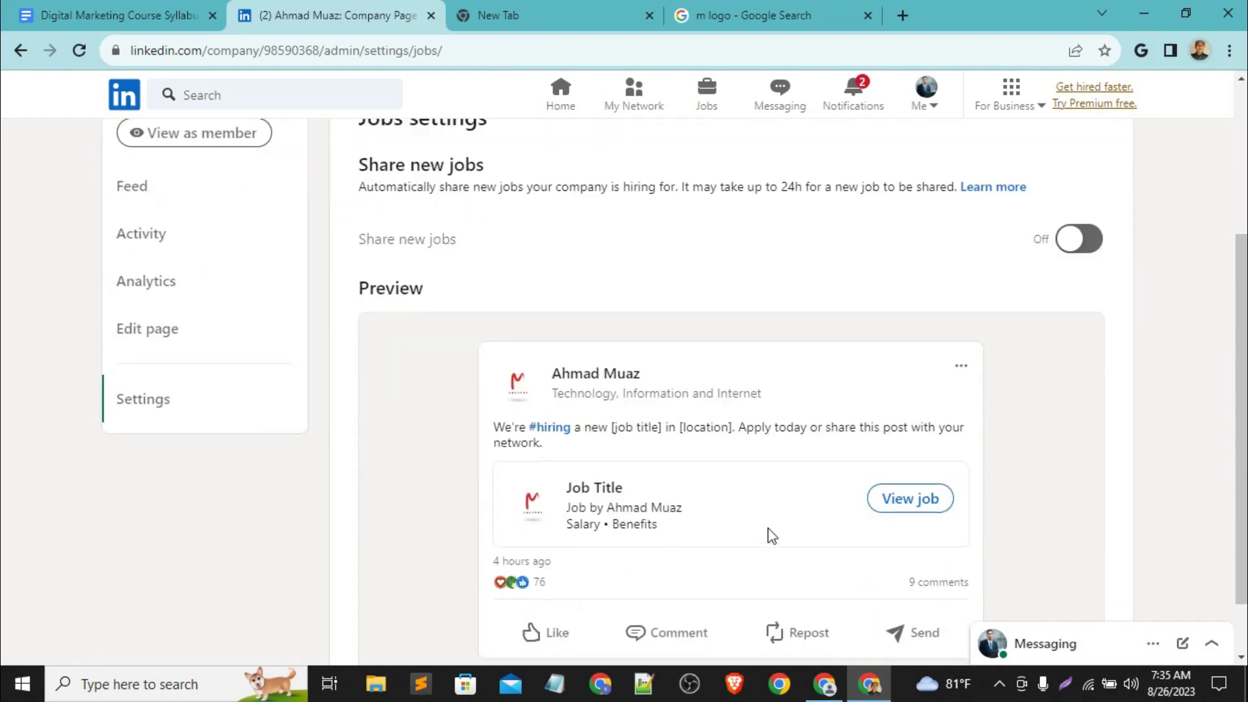
pyautogui.scroll(3, 772, 536)
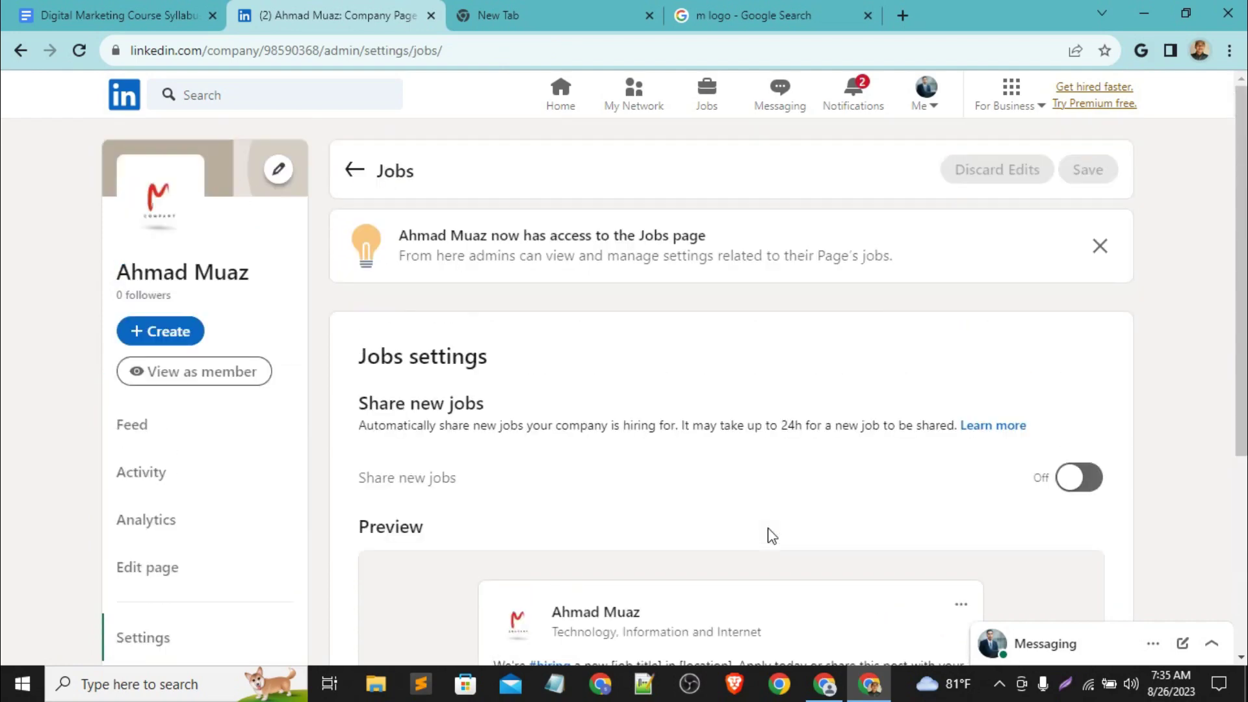
pyautogui.click(355, 185)
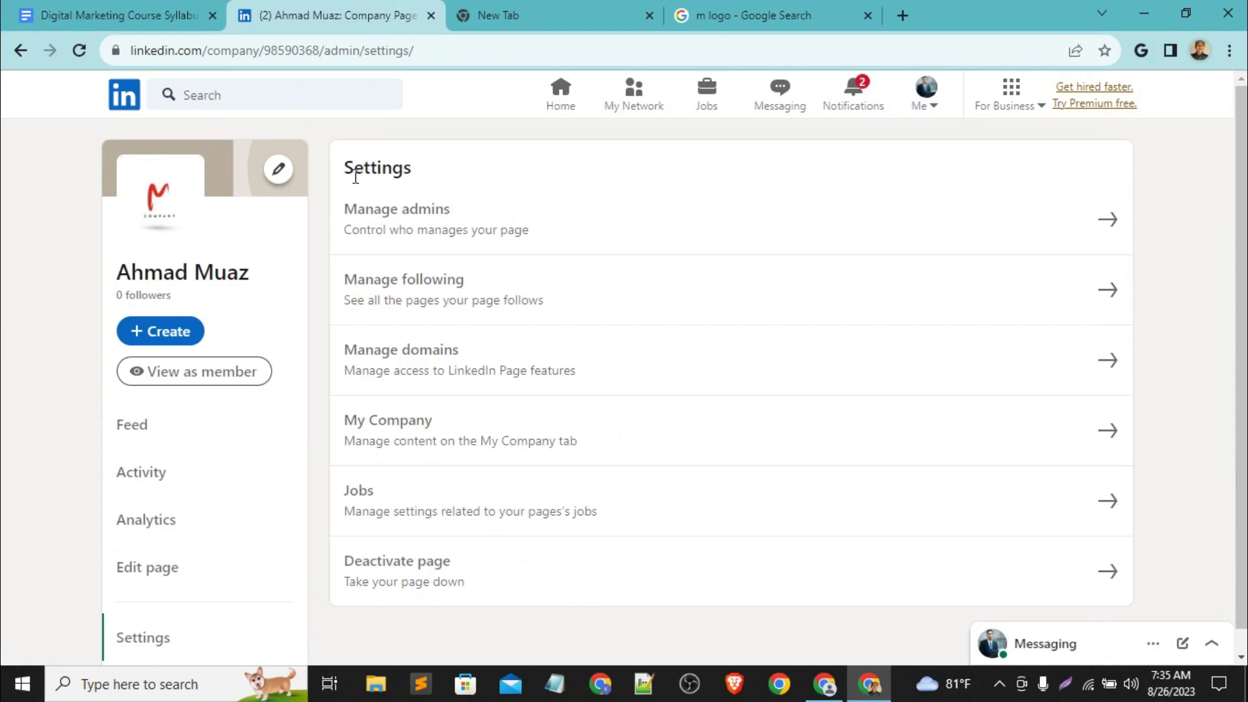
pyautogui.click(24, 48)
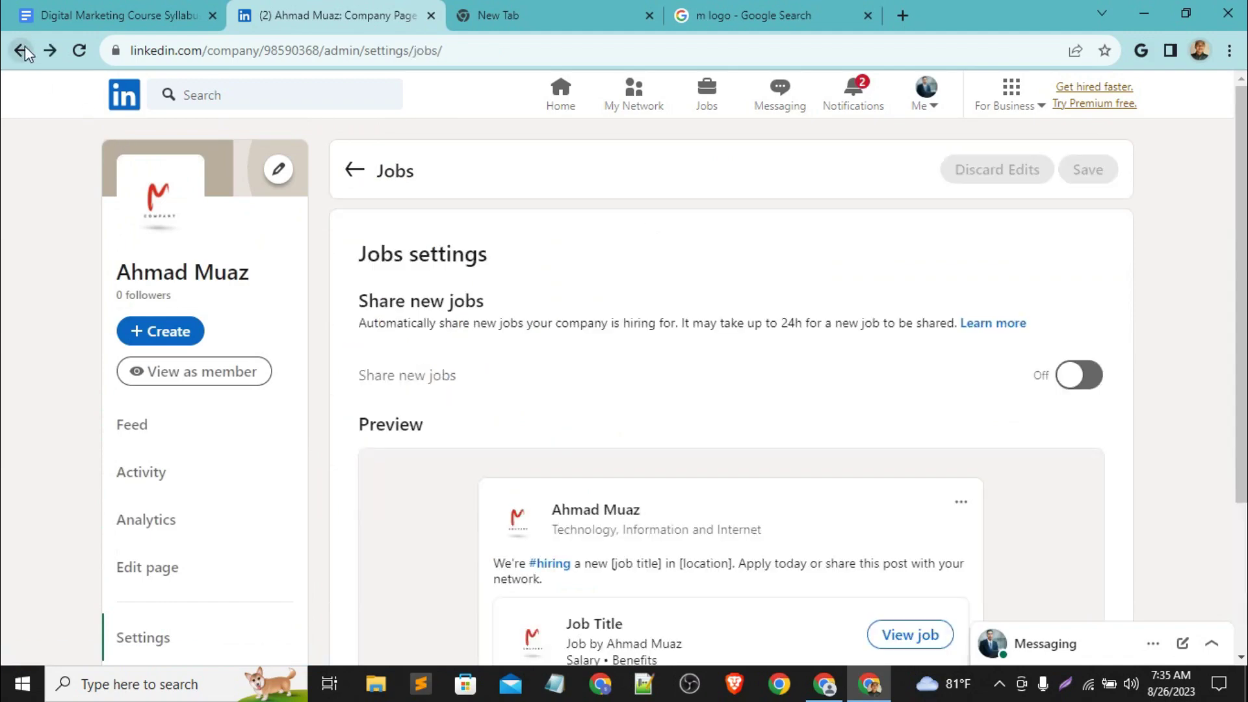
pyautogui.click(20, 52)
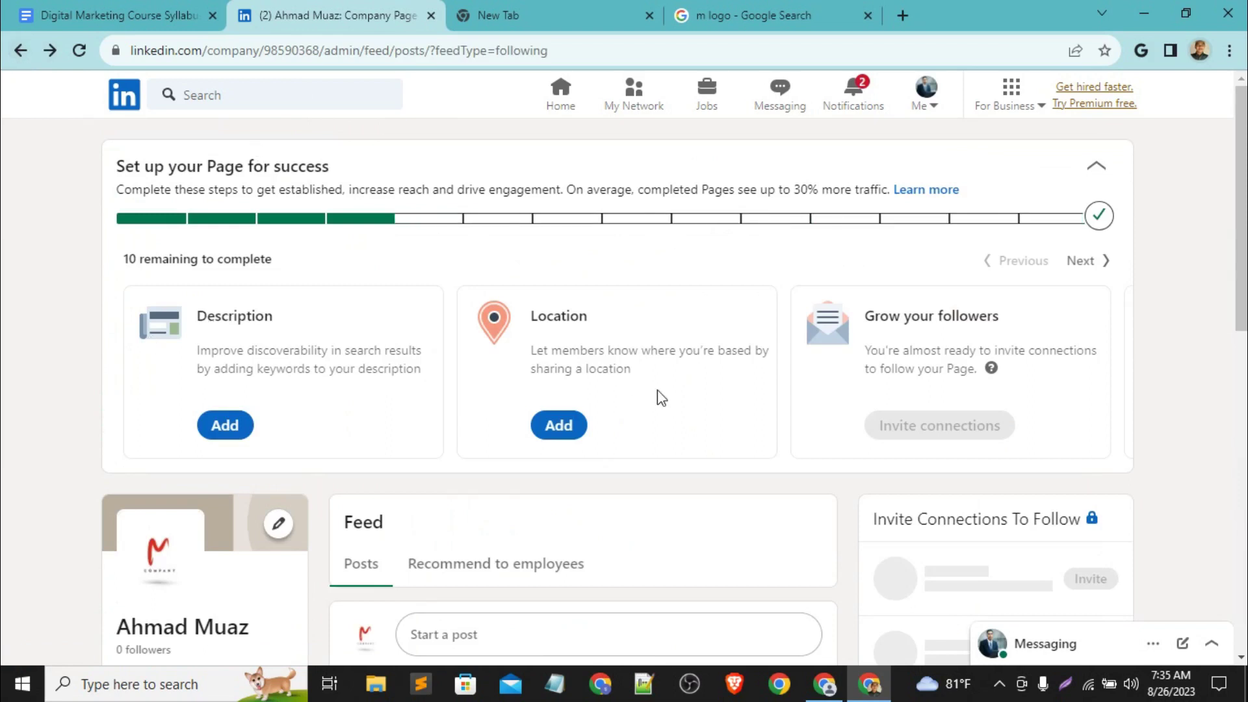
# Step: Review the guidelines for adding organization commitments among the remaining setup tasks, and close them
pyautogui.click(1094, 266)
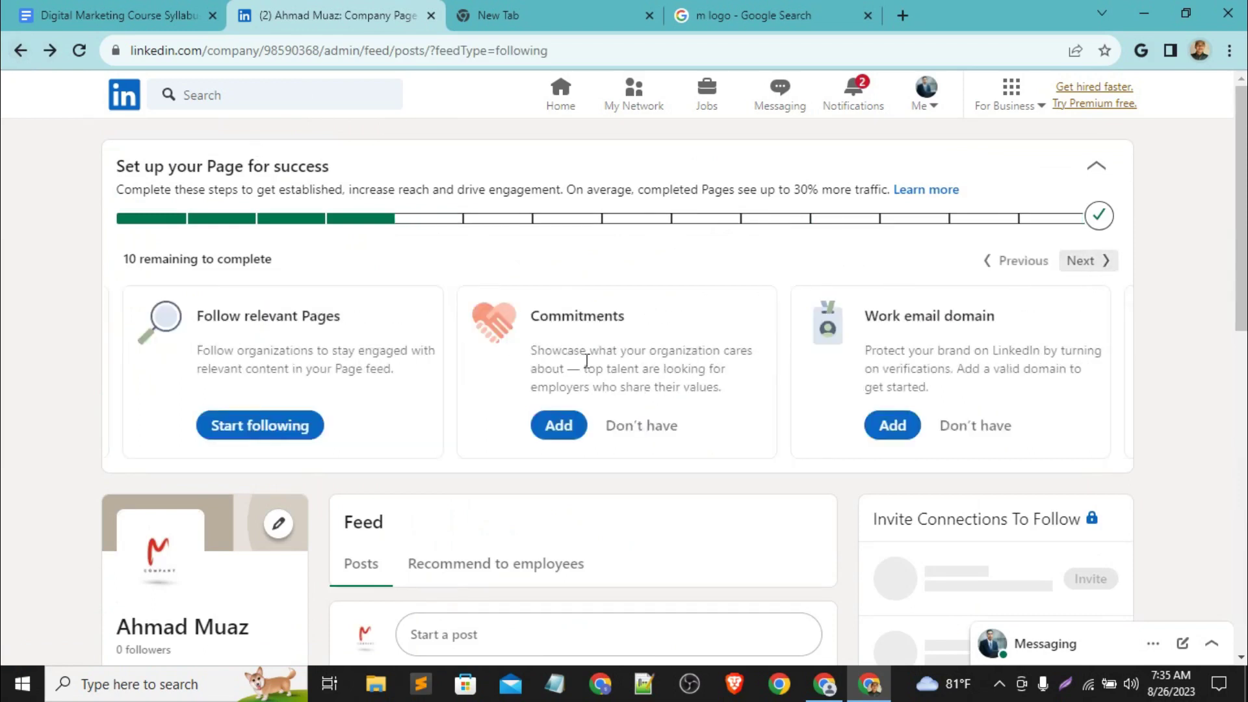
pyautogui.click(568, 427)
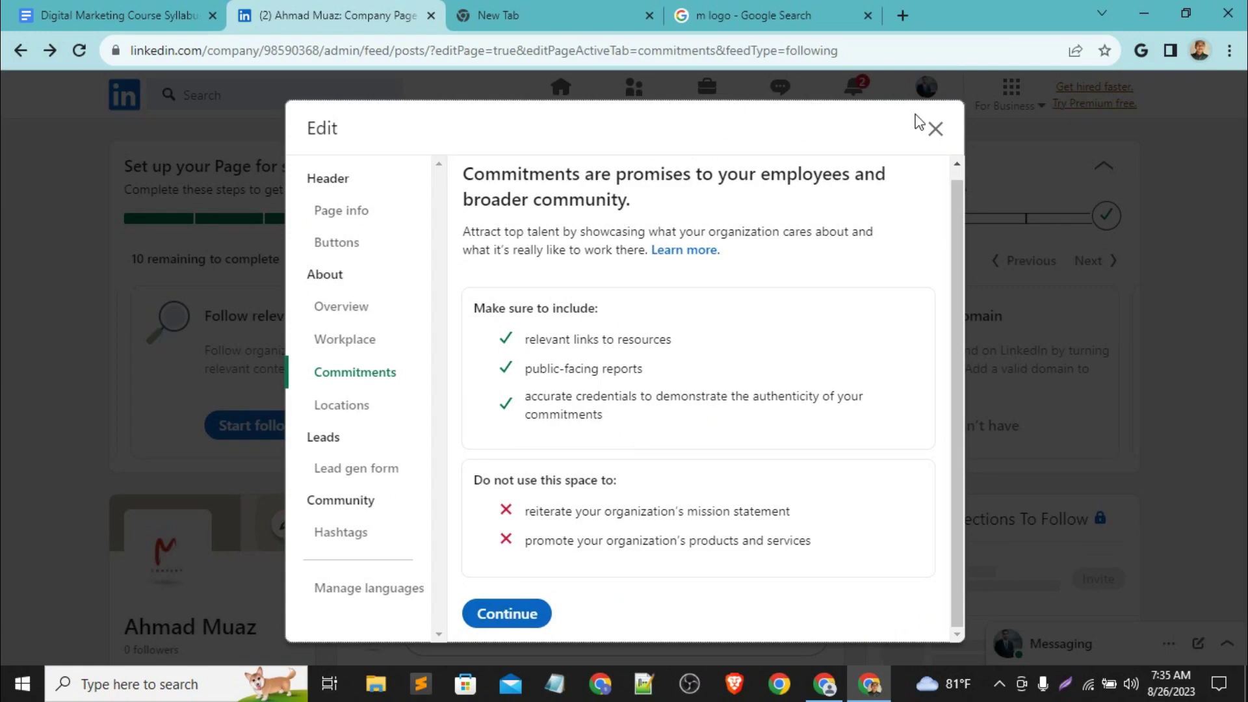
pyautogui.click(934, 130)
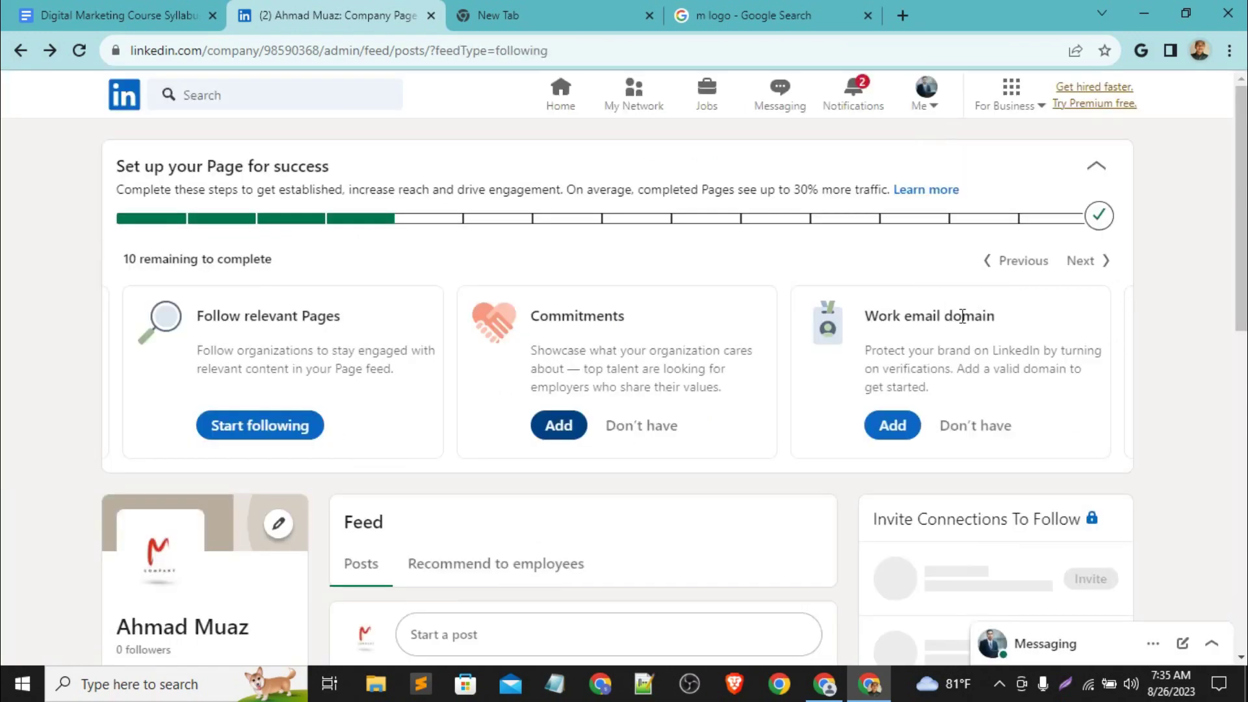
# Step: Examine the work email domain verification form, dismiss it without adding a domain, and return to the page's feed
pyautogui.click(895, 435)
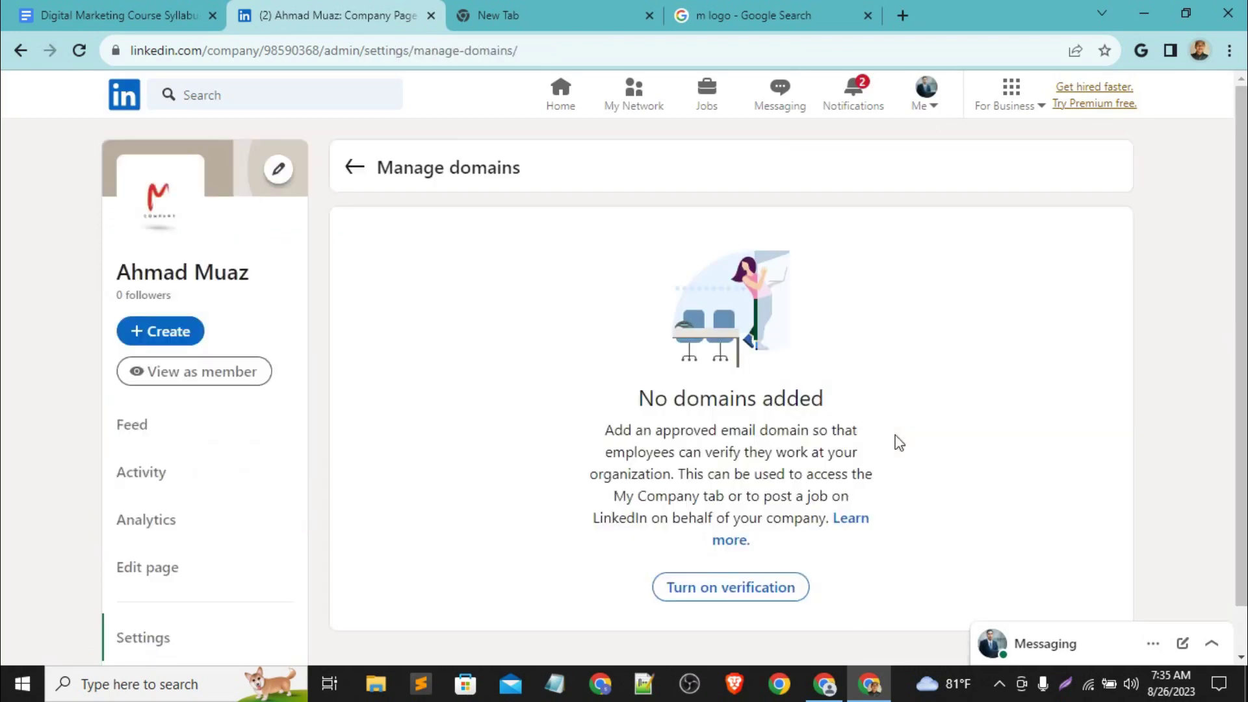
pyautogui.scroll(-1, 785, 422)
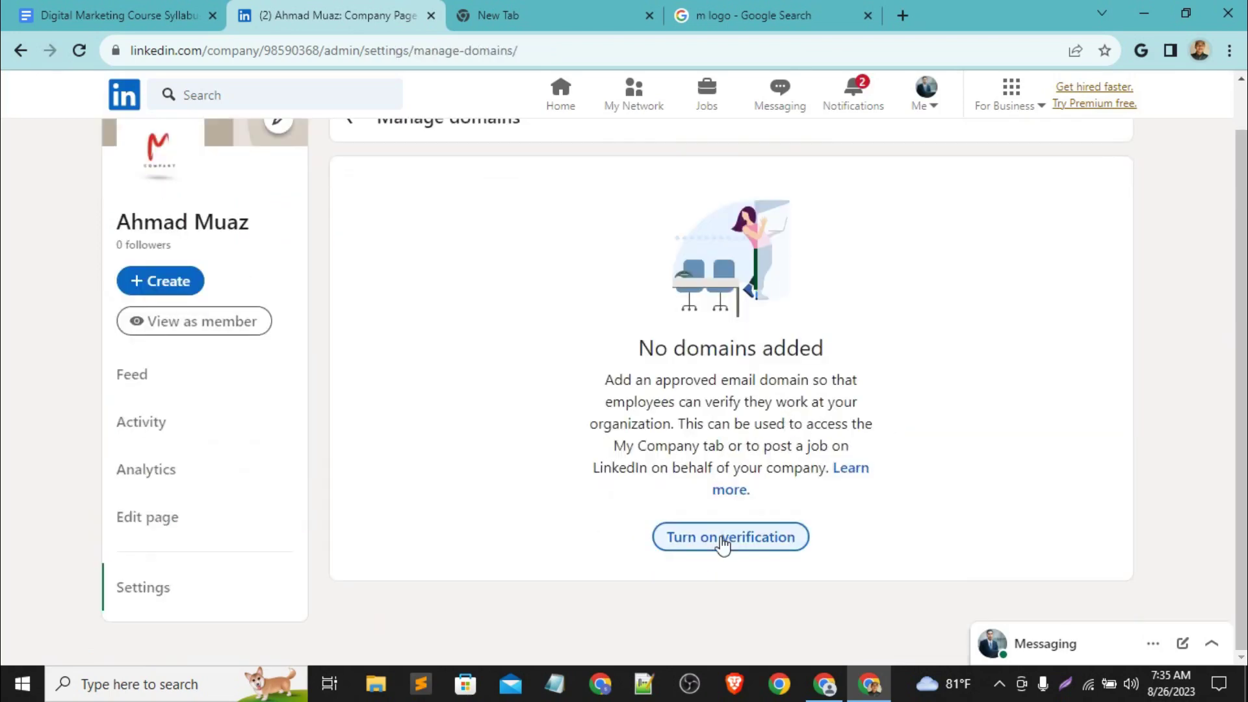
pyautogui.click(743, 539)
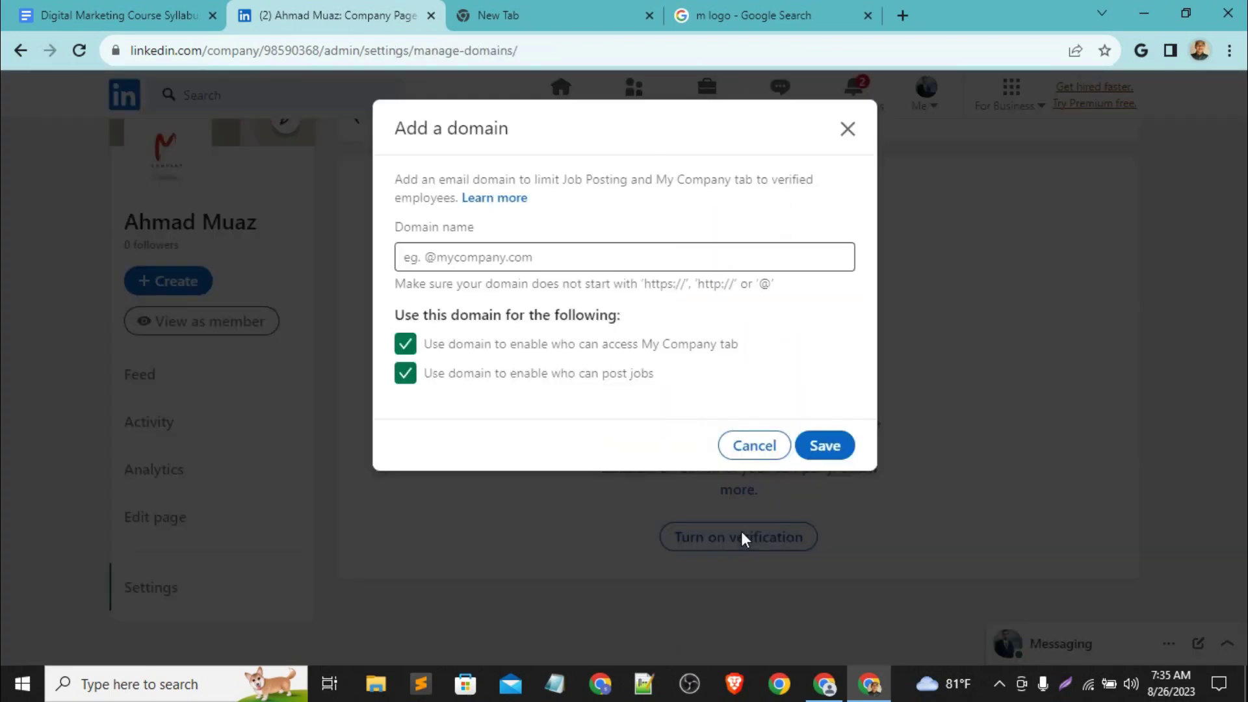
pyautogui.click(503, 258)
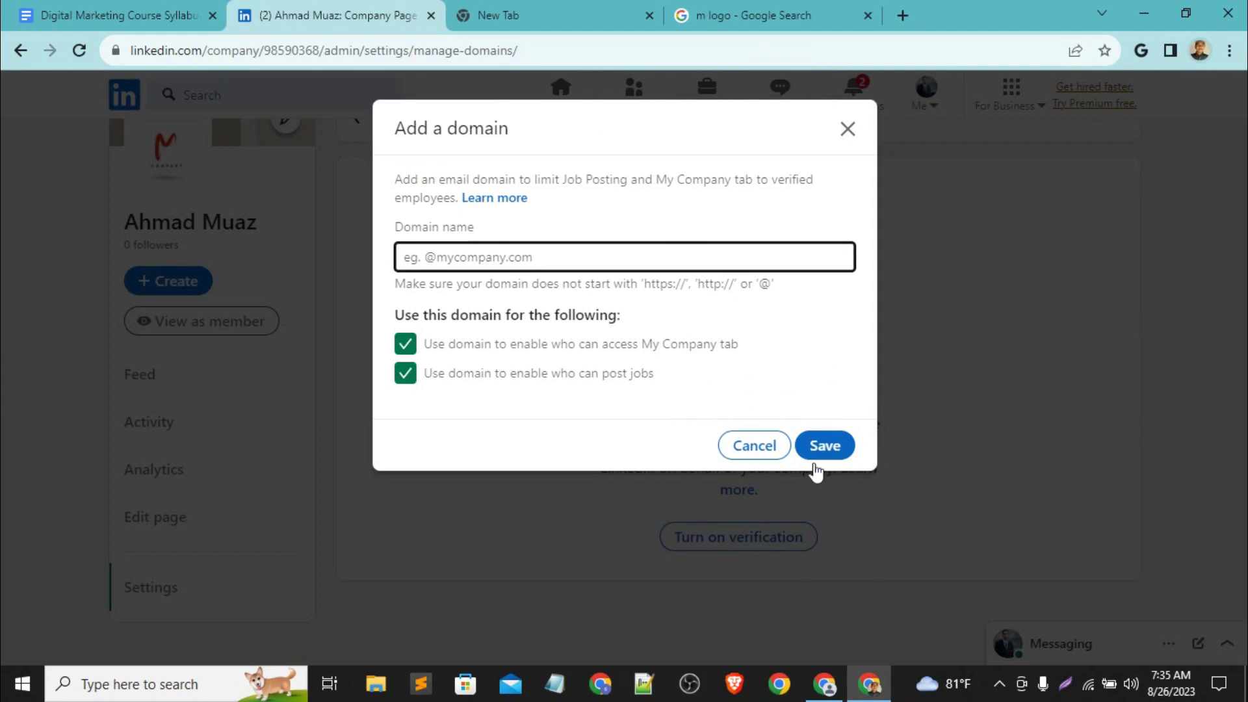
pyautogui.click(847, 128)
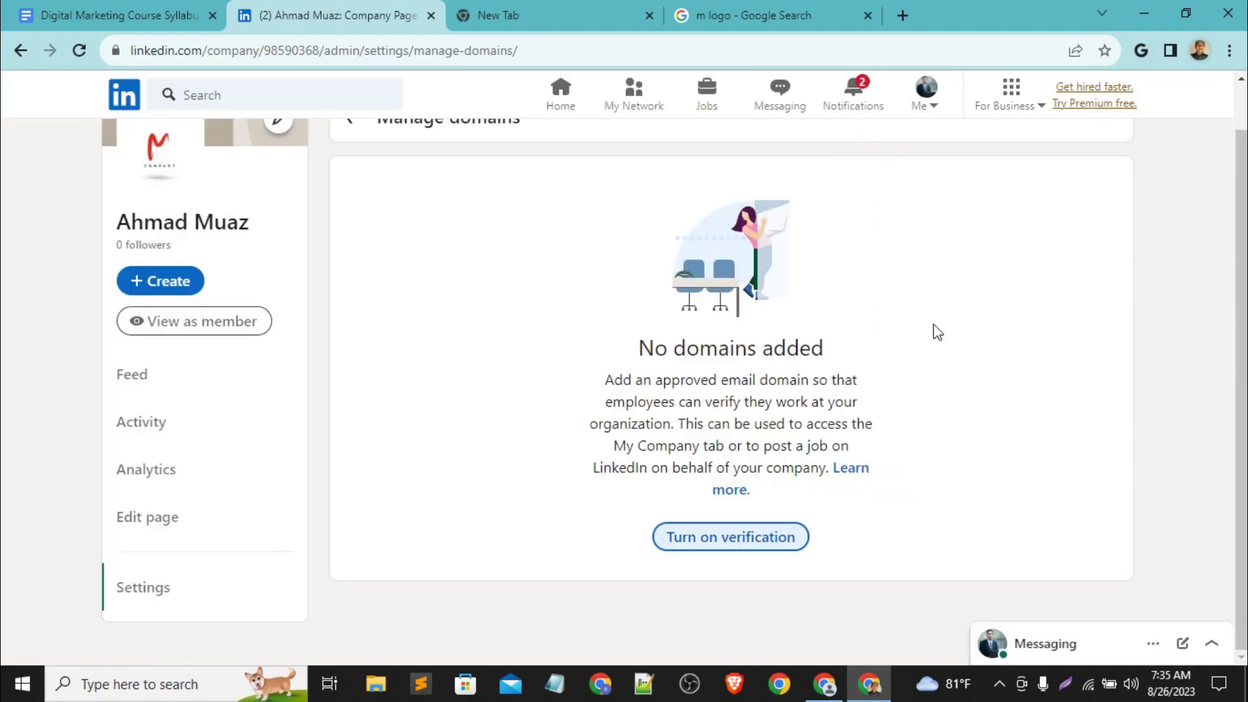
pyautogui.click(21, 49)
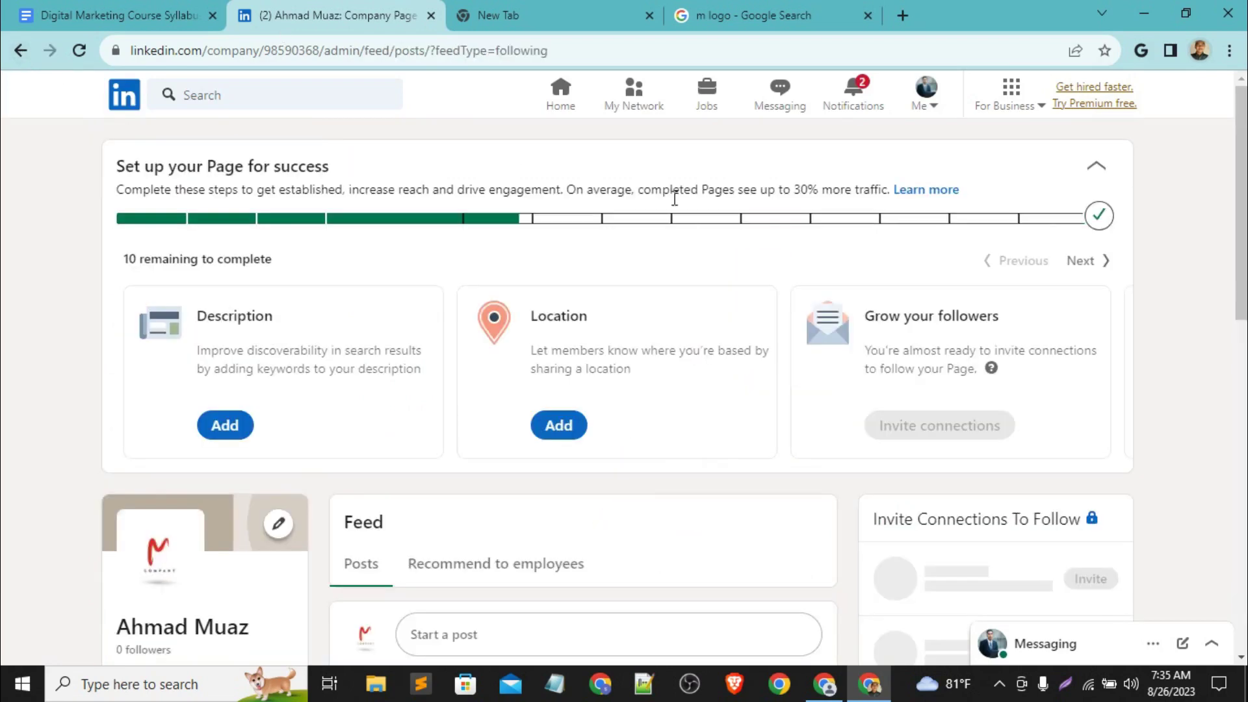
# Step: Review the name options and URL of the page's custom button from its setup task, and close the editor without changes
pyautogui.click(1081, 266)
pyautogui.click(1081, 267)
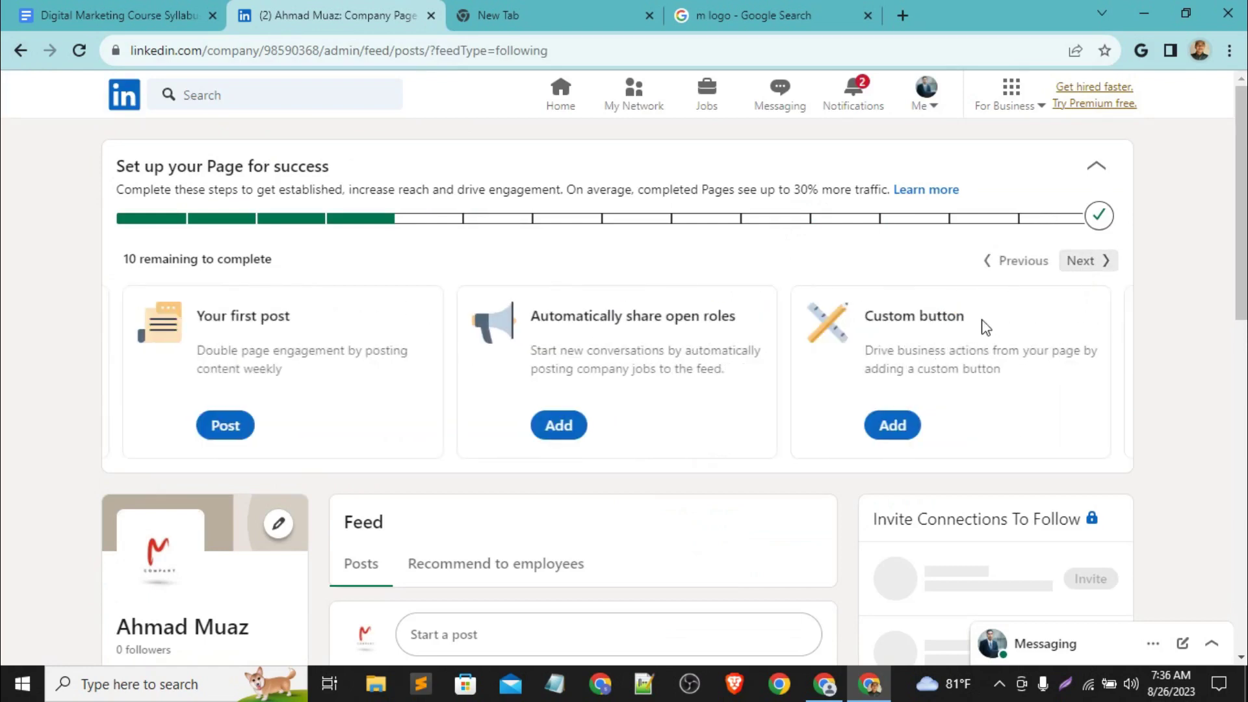
pyautogui.click(892, 427)
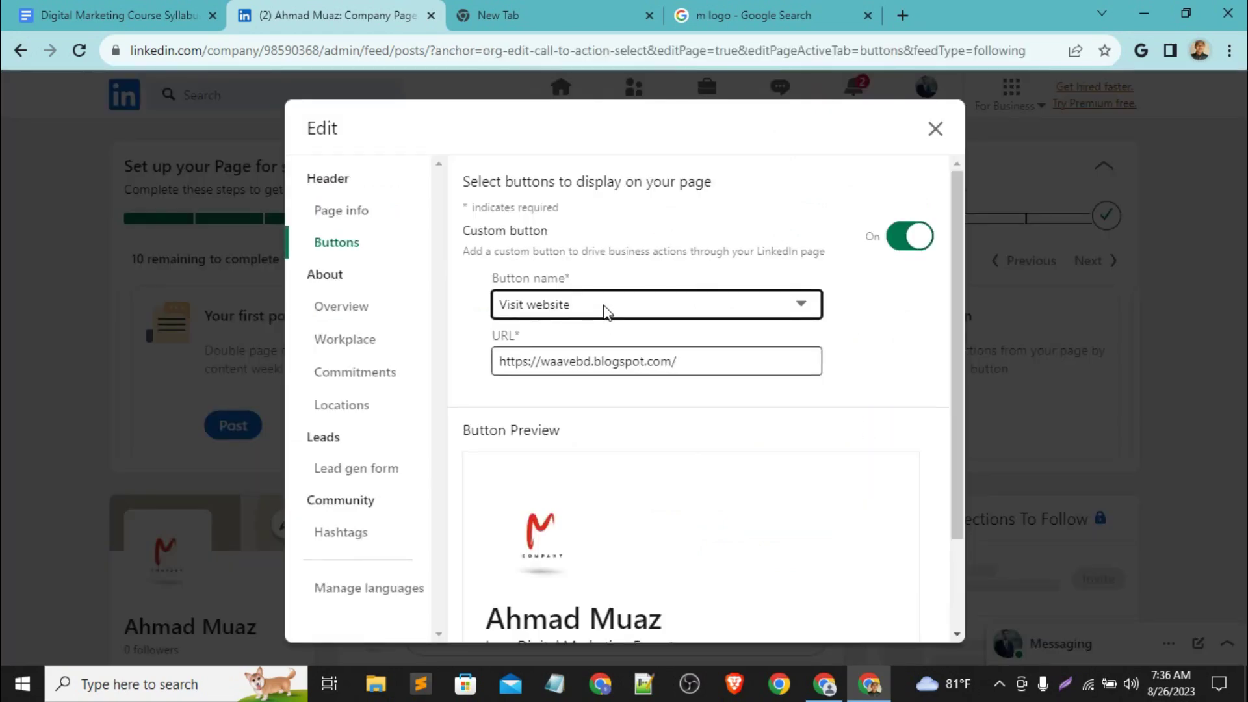
pyautogui.click(605, 307)
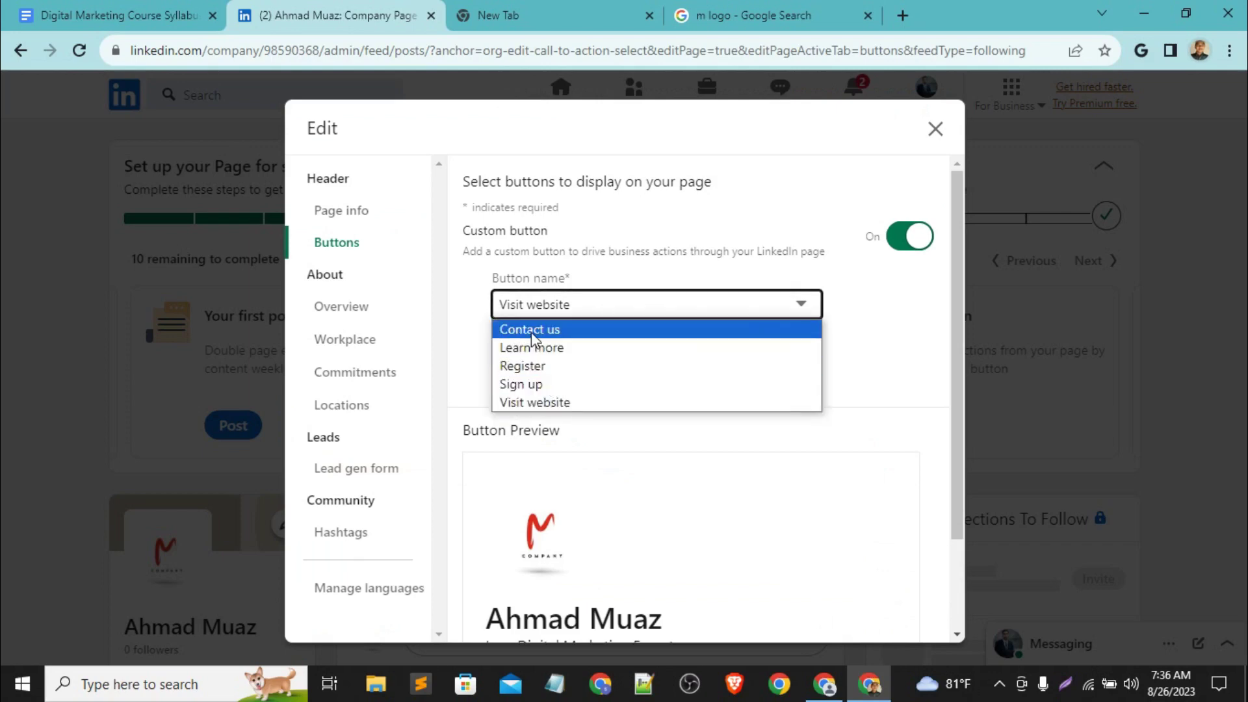
pyautogui.click(862, 356)
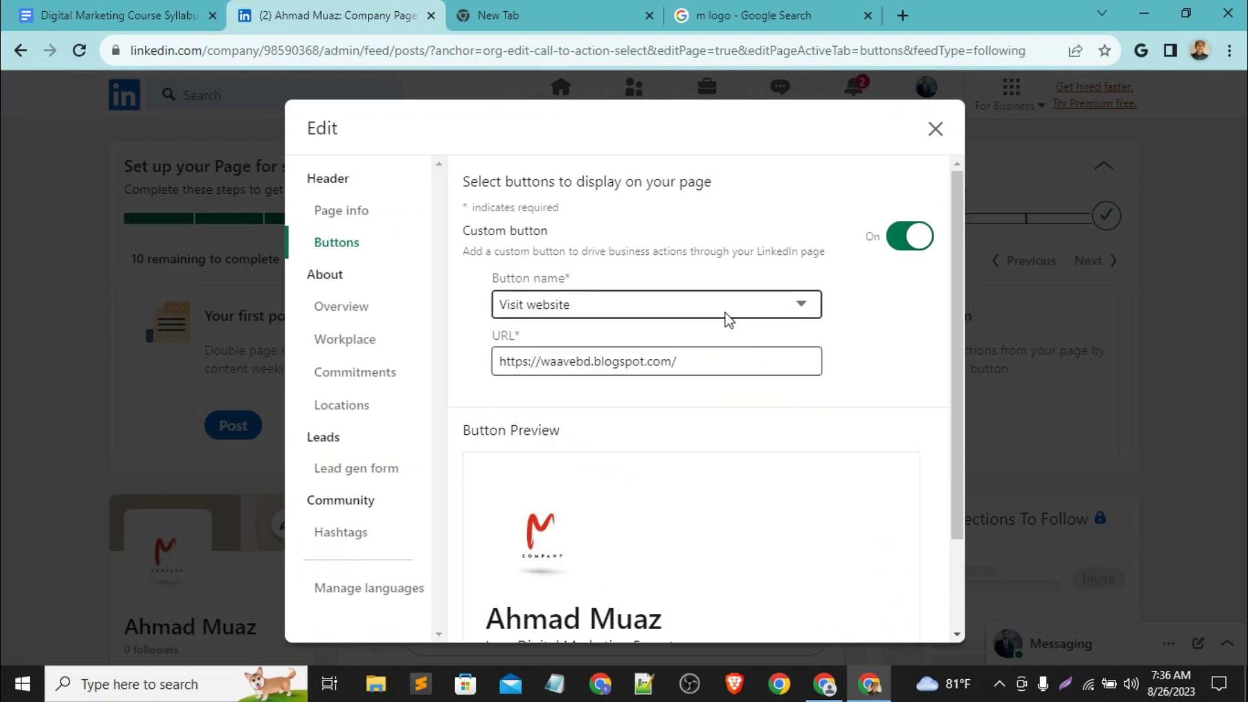
pyautogui.click(935, 128)
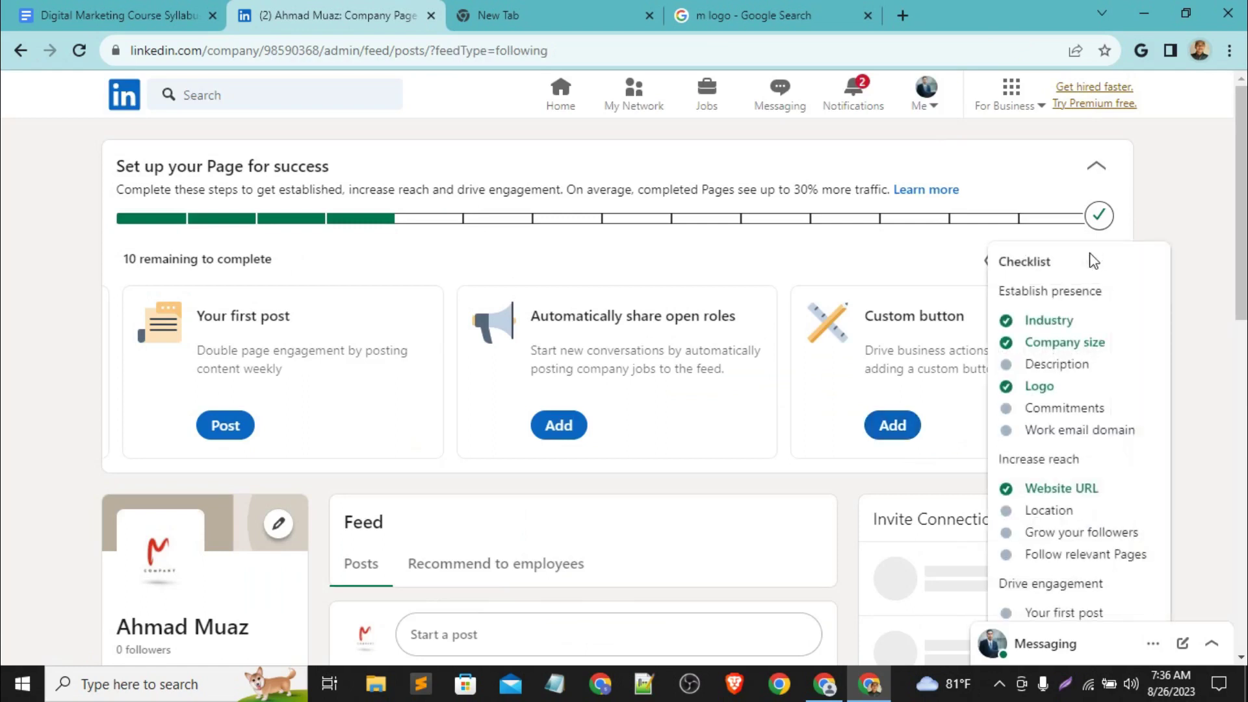
# Step: Examine the suggested topics in the Hashtags setup task, and close the editor without adding a hashtag
pyautogui.doubleClick(1080, 261)
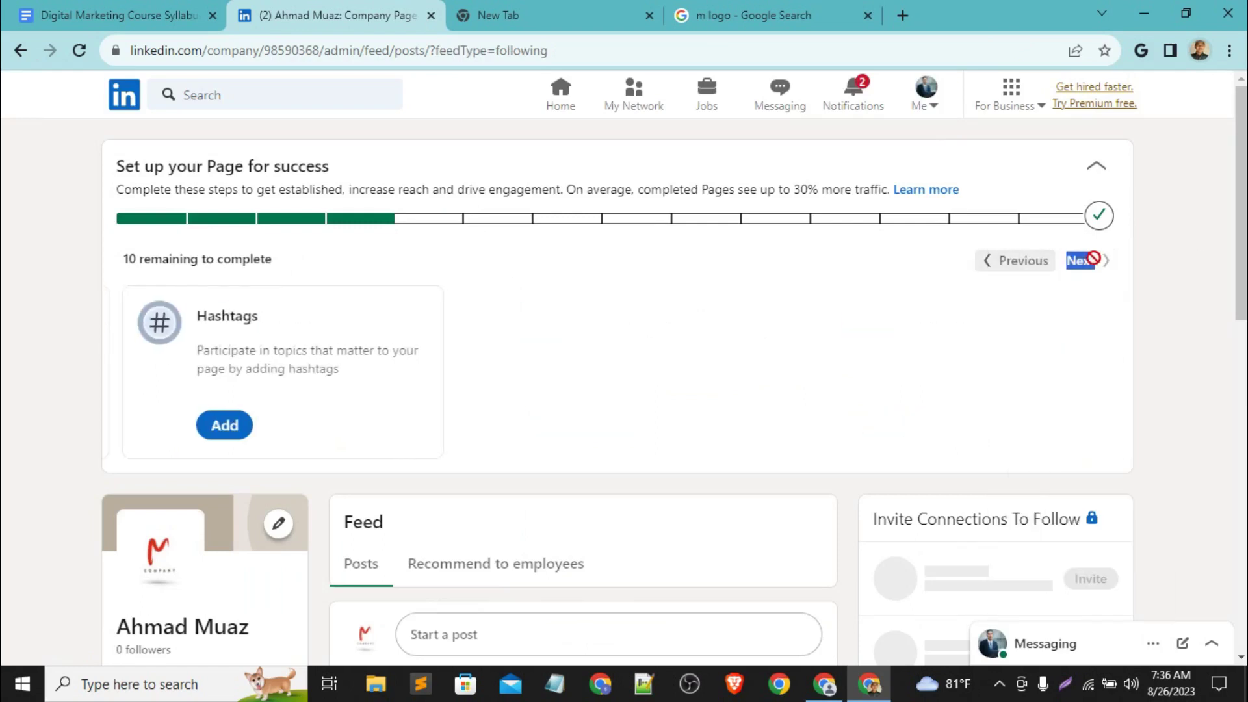
pyautogui.click(221, 432)
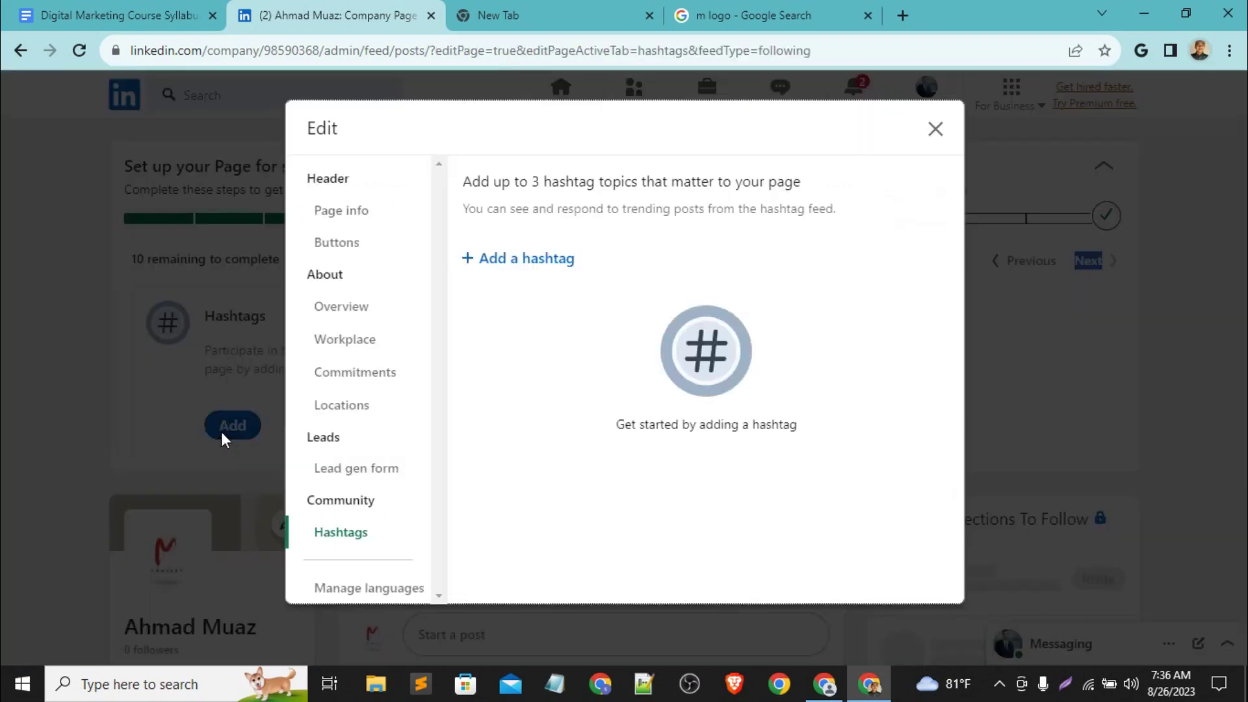
pyautogui.click(547, 260)
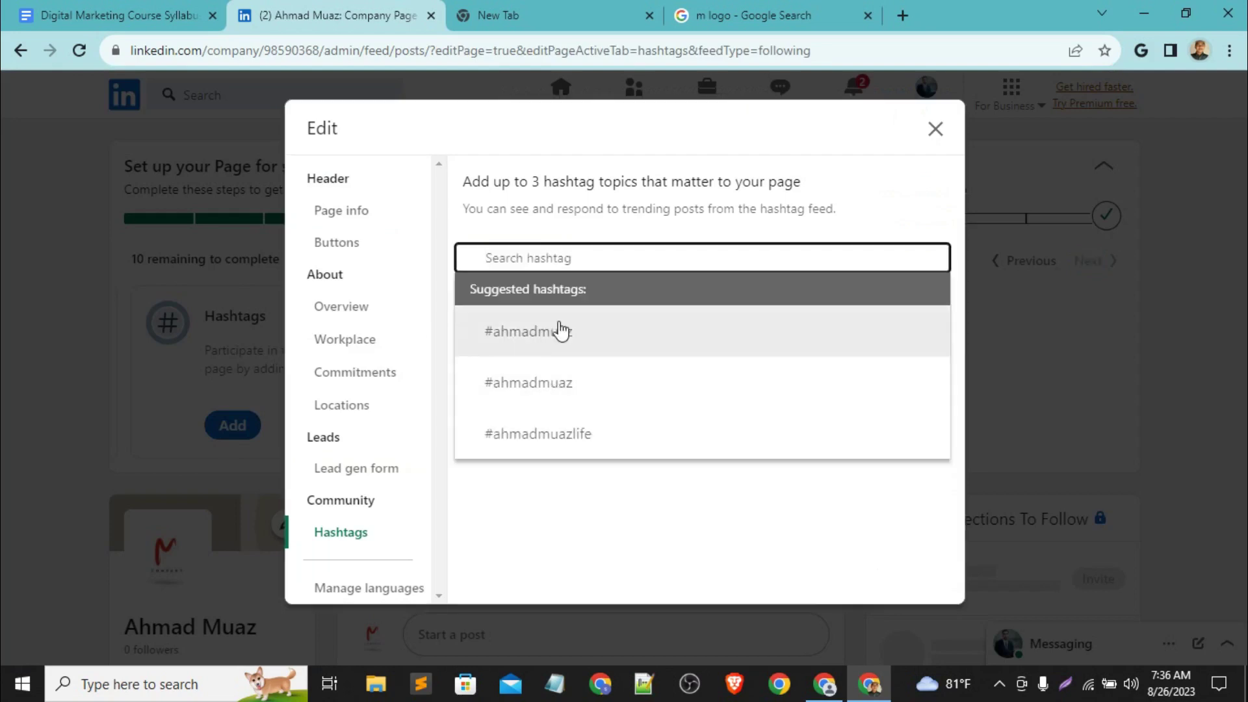
pyautogui.click(572, 256)
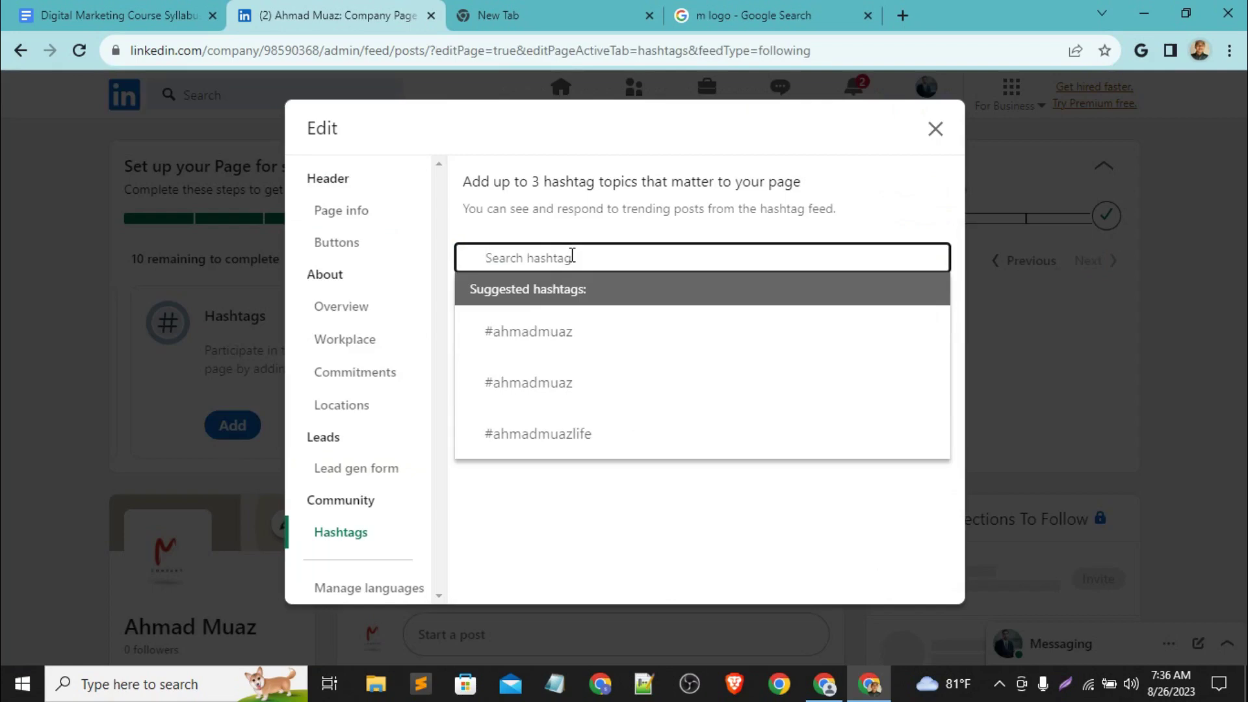
pyautogui.click(936, 129)
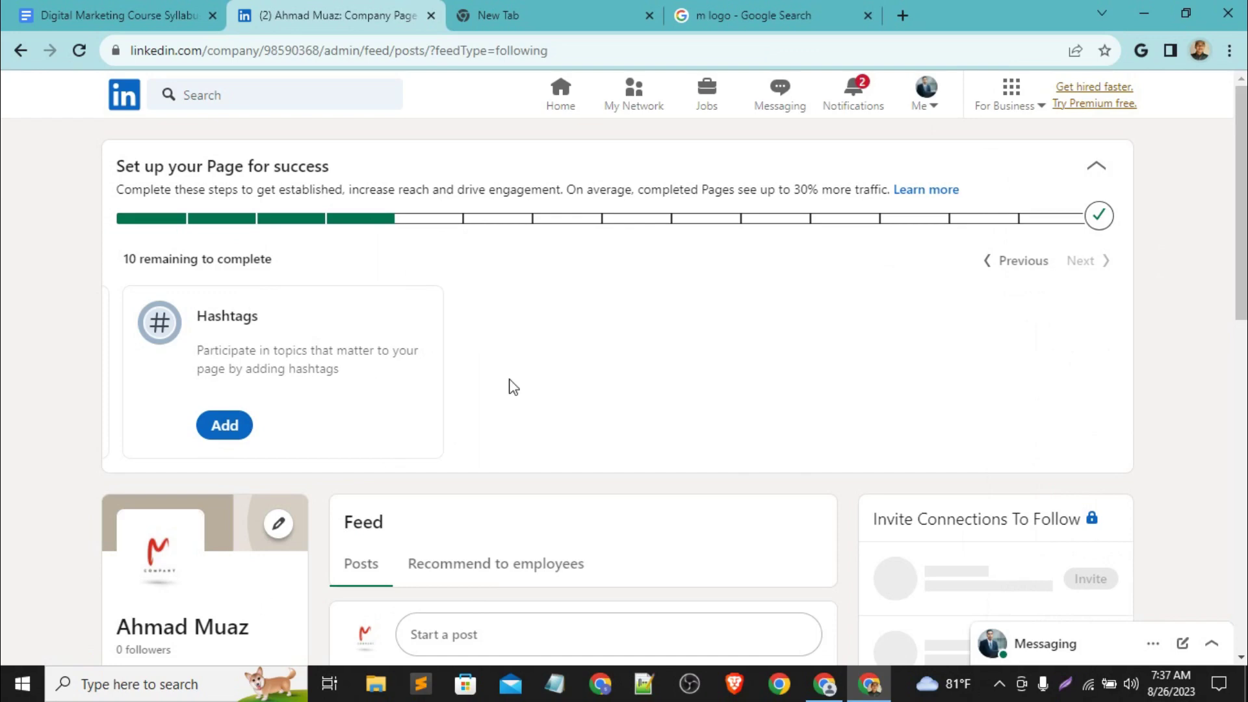
pyautogui.scroll(-3, 702, 366)
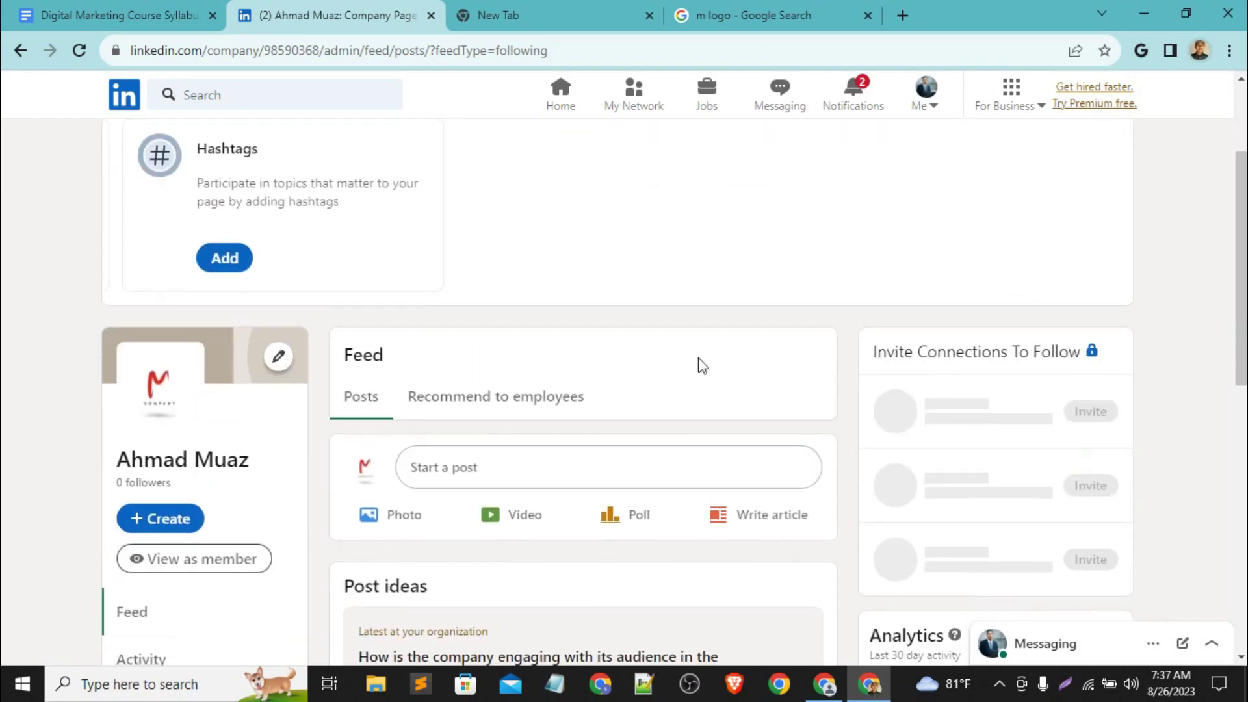
pyautogui.scroll(3, 703, 366)
pyautogui.scroll(-7, 702, 366)
pyautogui.scroll(3, 702, 366)
pyautogui.scroll(4, 702, 366)
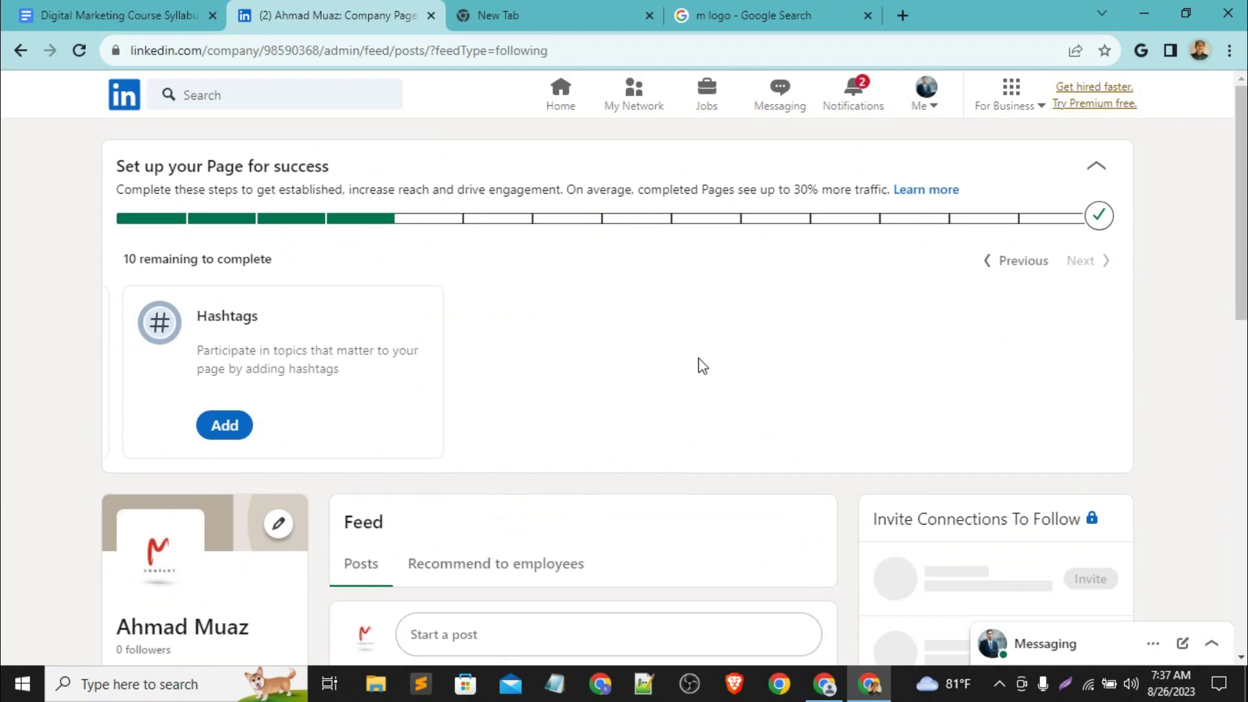
pyautogui.scroll(-2, 533, 383)
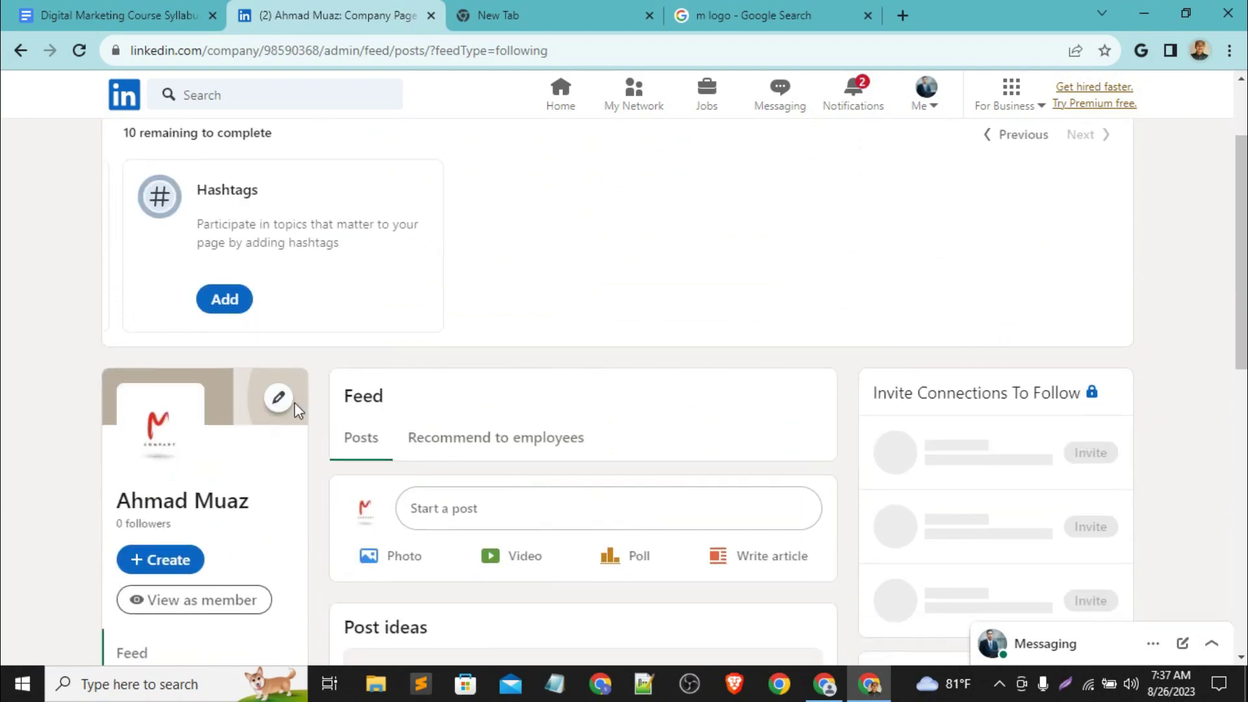
# Step: Switch to the Google search page and search for images of "seo"
pyautogui.click(730, 8)
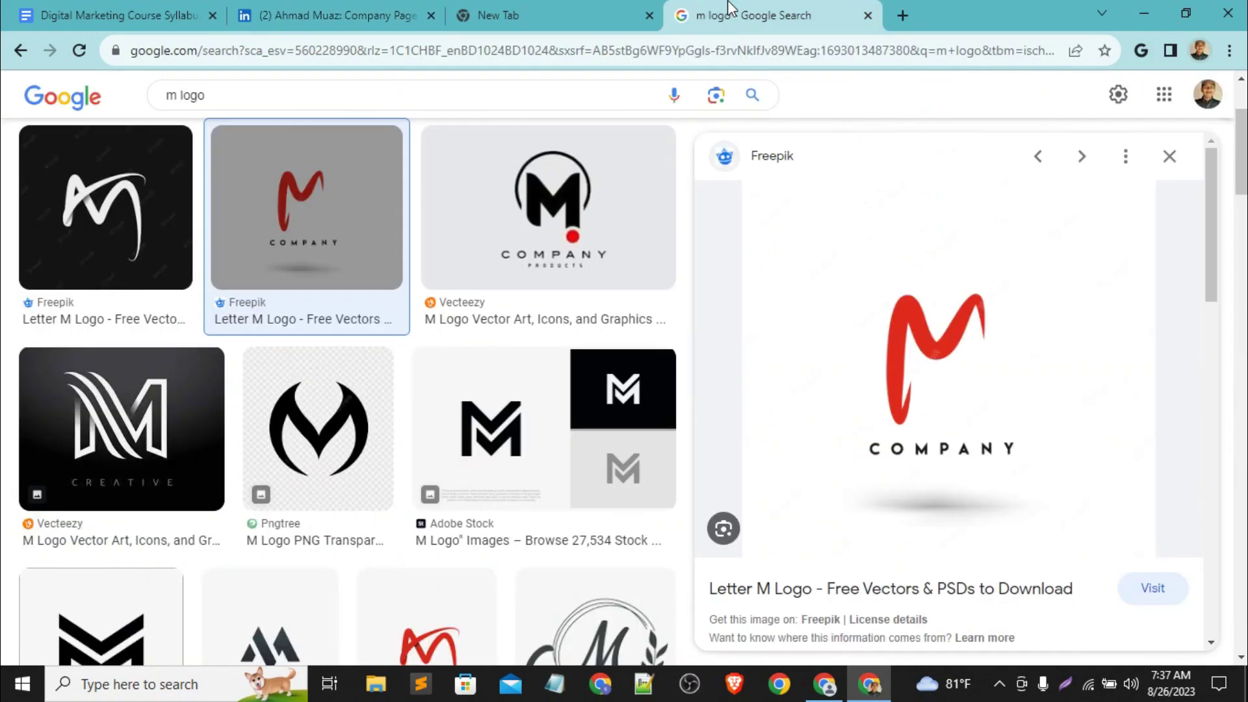
pyautogui.click(584, 54)
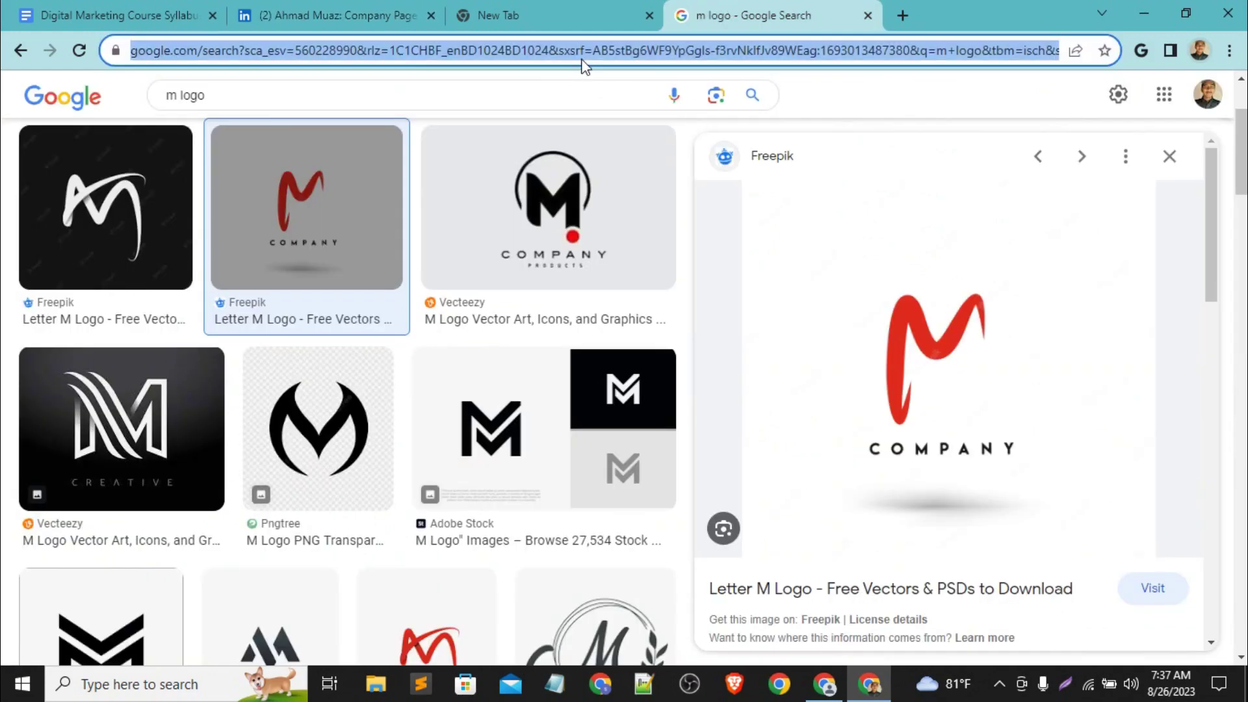
pyautogui.write('seo')
pyautogui.press('Return')
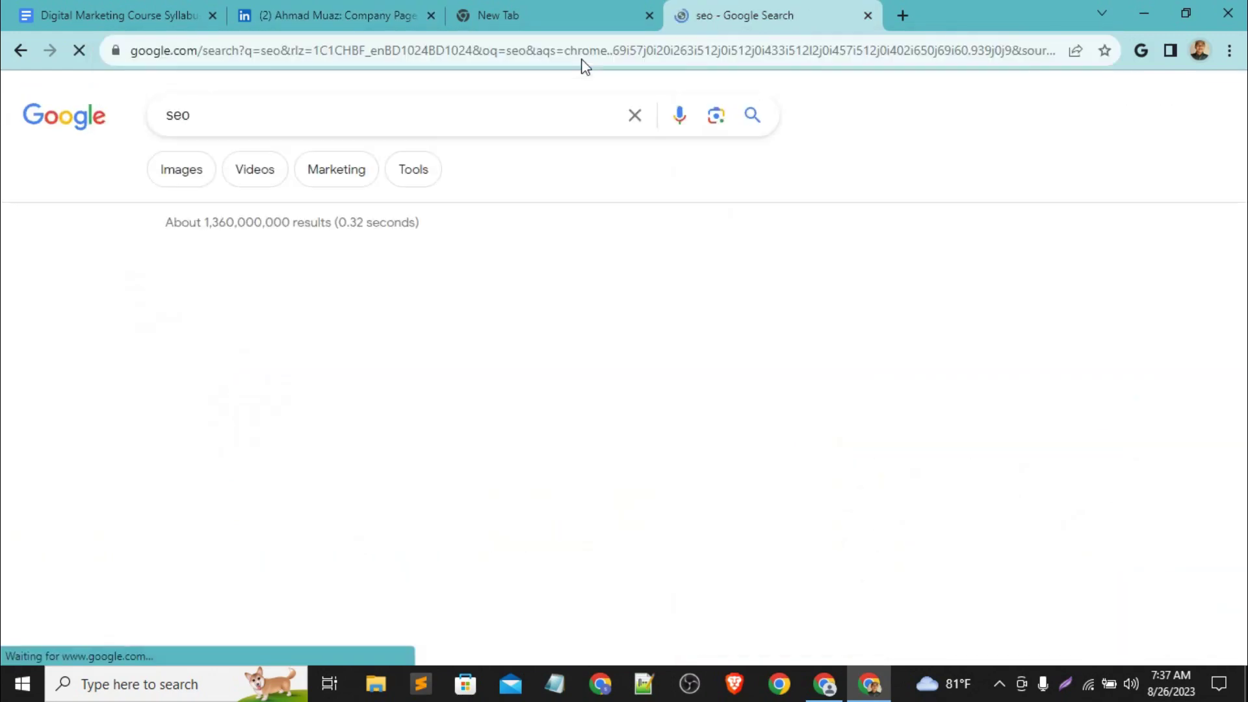
pyautogui.scroll(-3, 334, 299)
pyautogui.scroll(3, 263, 196)
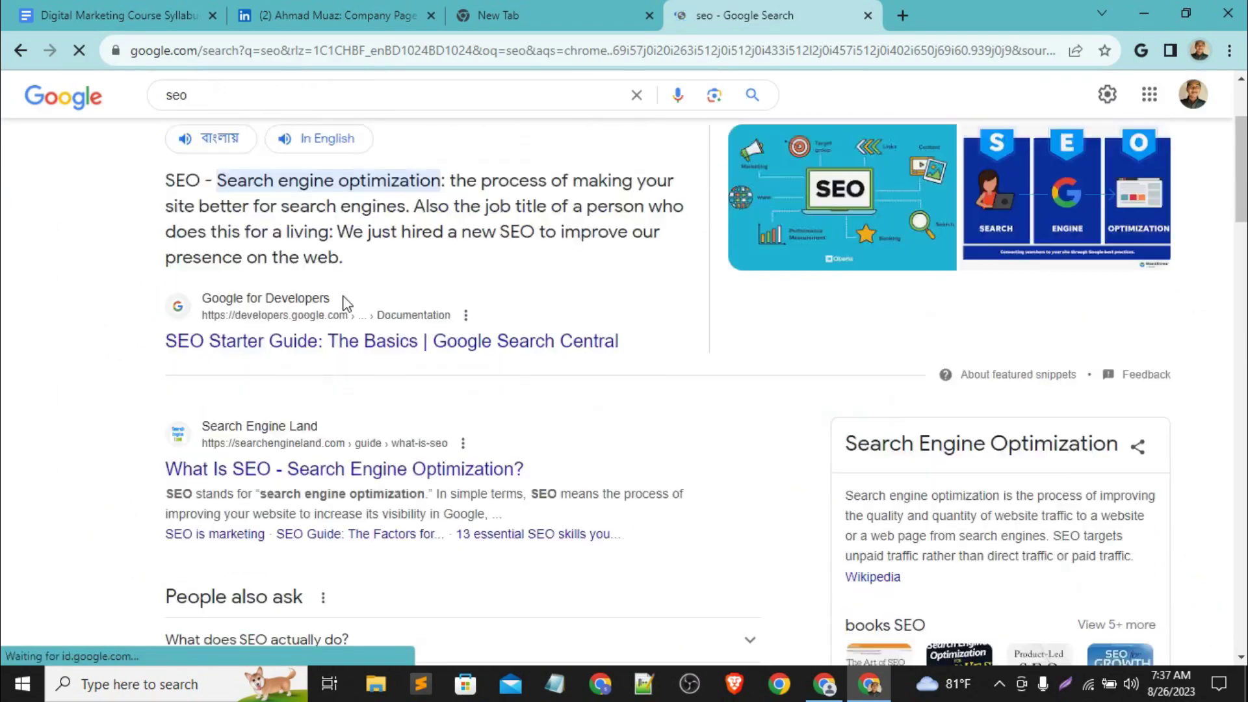
pyautogui.click(195, 175)
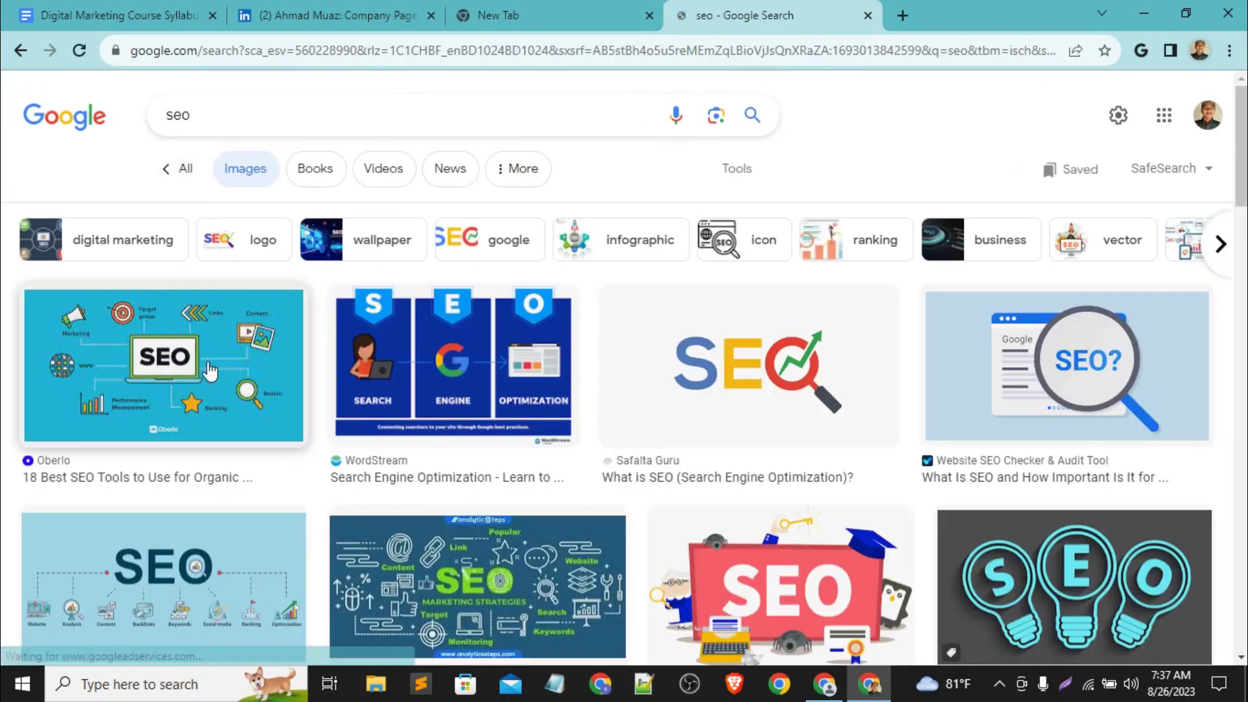
# Step: Save Oberlo's blue SEO illustration to the Downloads folder as the JPEG image "download (6)"
pyautogui.click(210, 371)
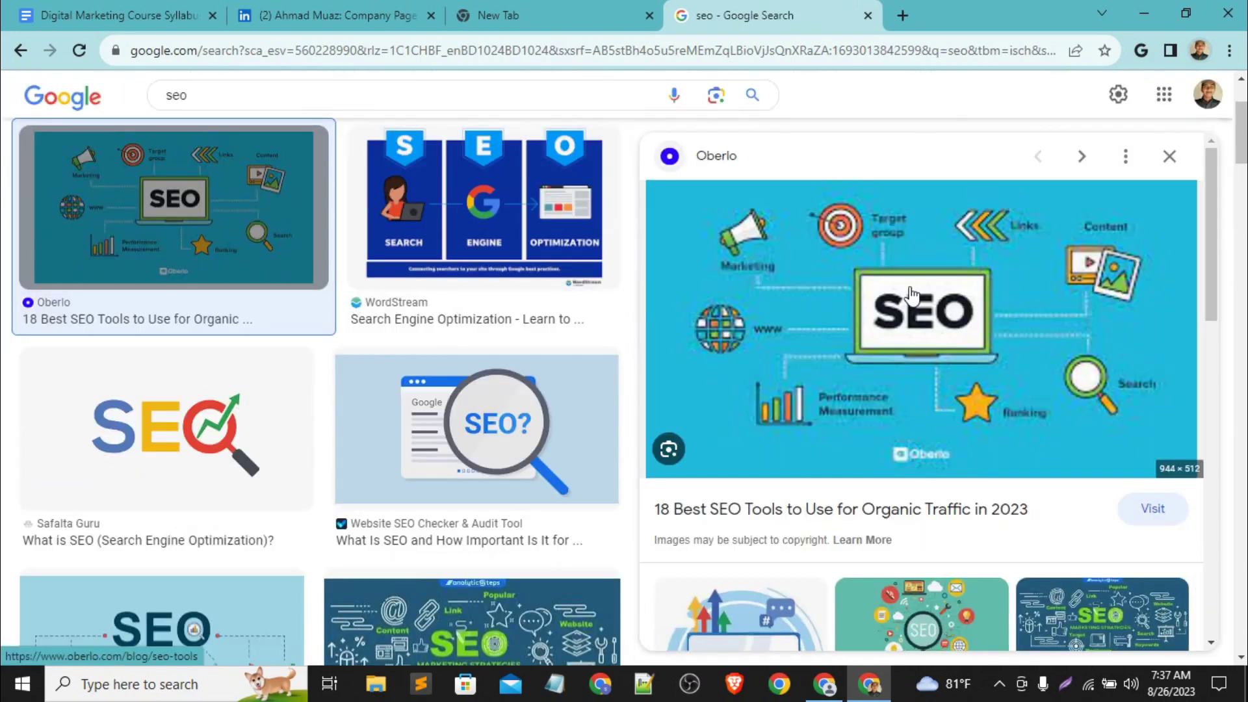
pyautogui.rightClick(911, 291)
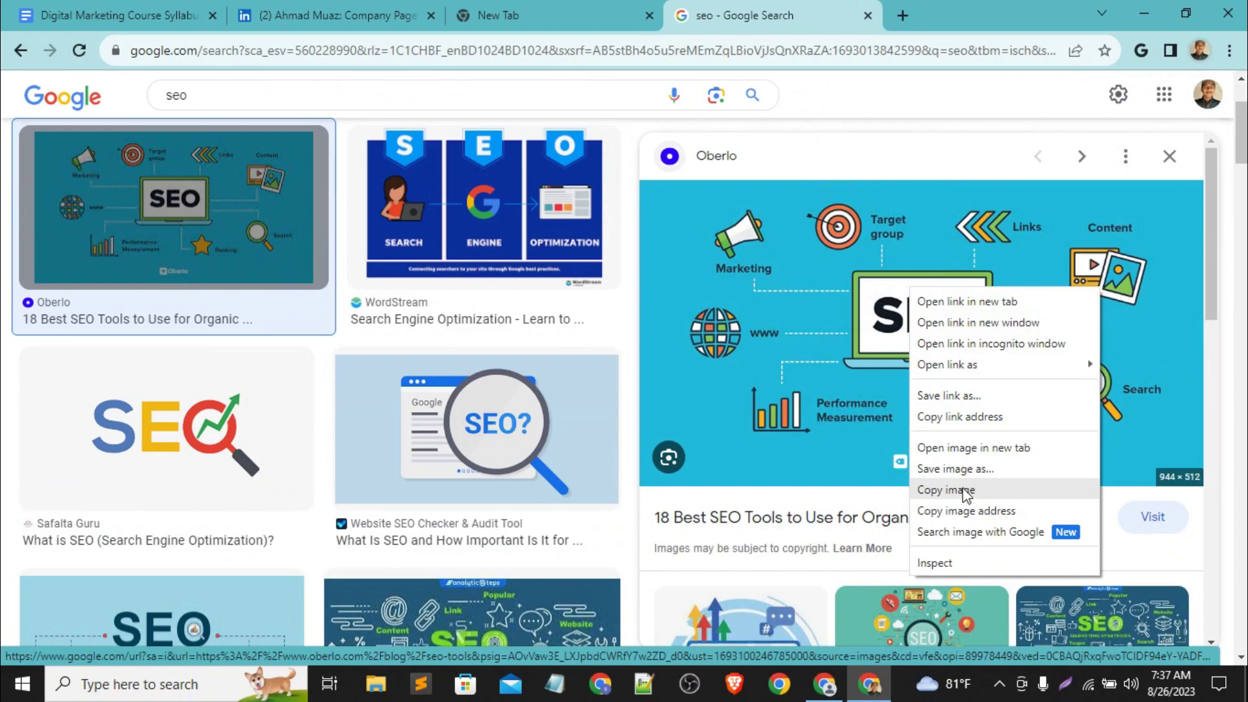
pyautogui.click(963, 467)
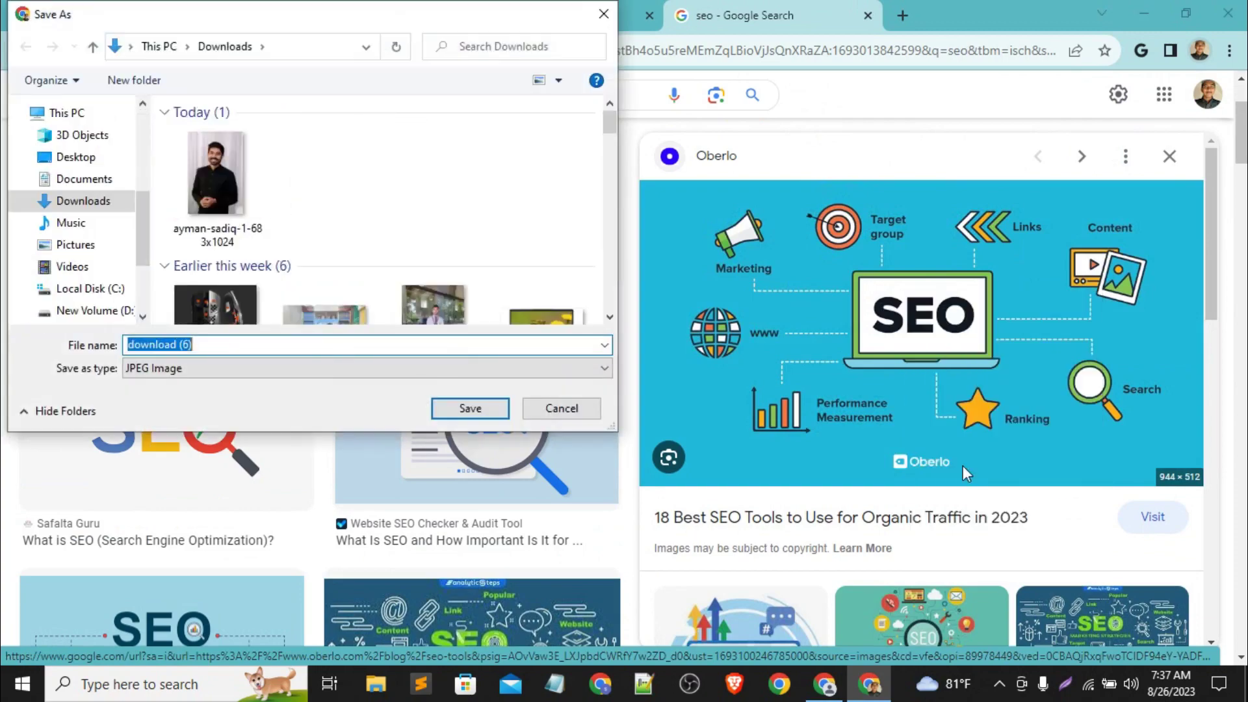
pyautogui.press('Return')
# Step: Return to the LinkedIn company page and upload the SEO image "download (6)" as its cover image
pyautogui.click(335, 16)
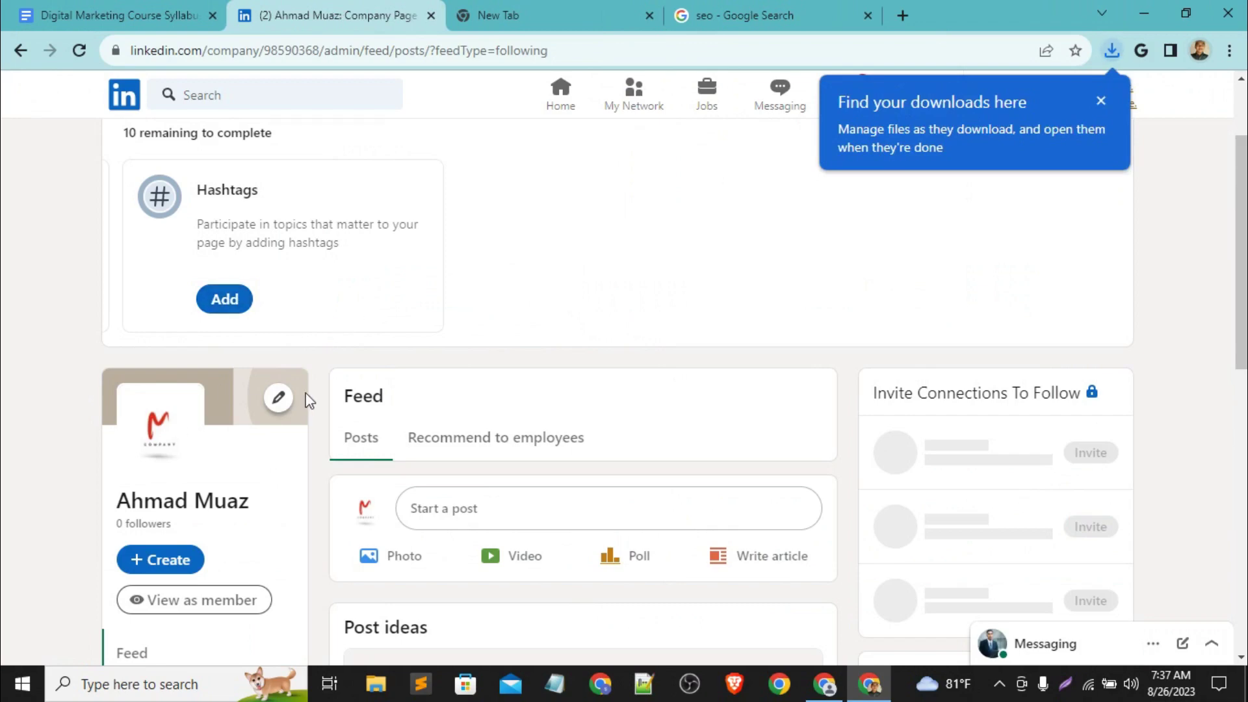
pyautogui.click(280, 399)
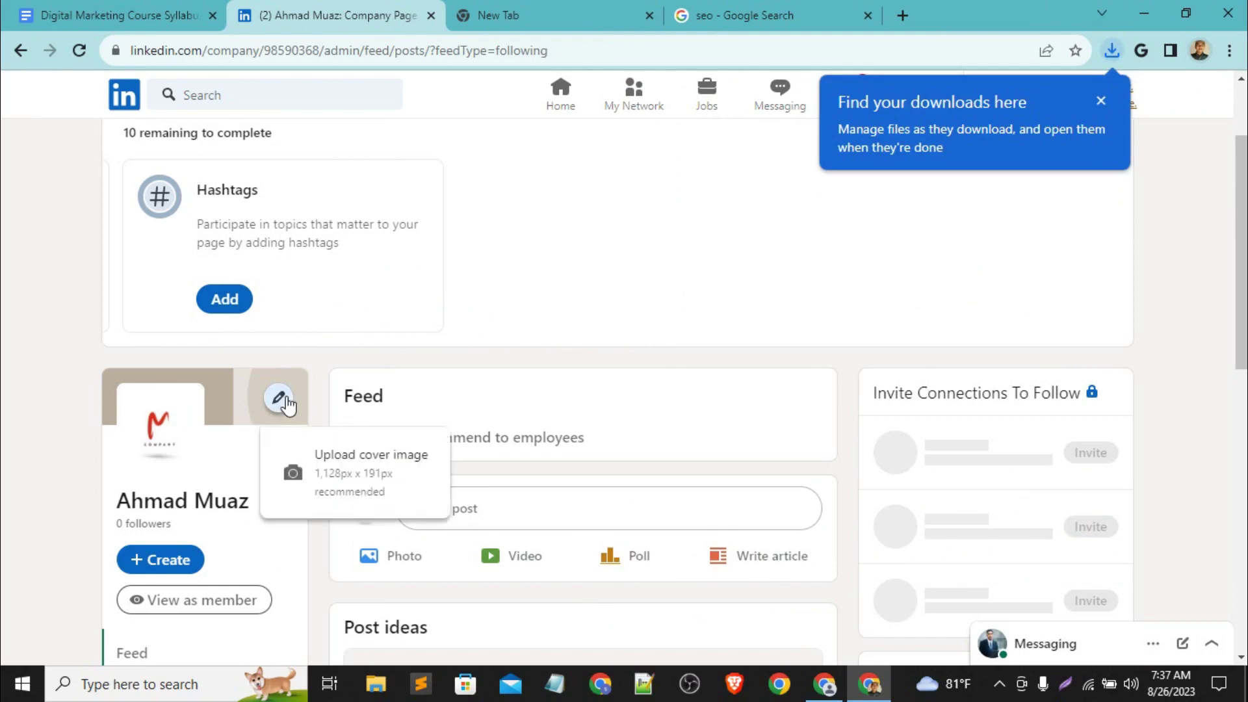
pyautogui.click(380, 468)
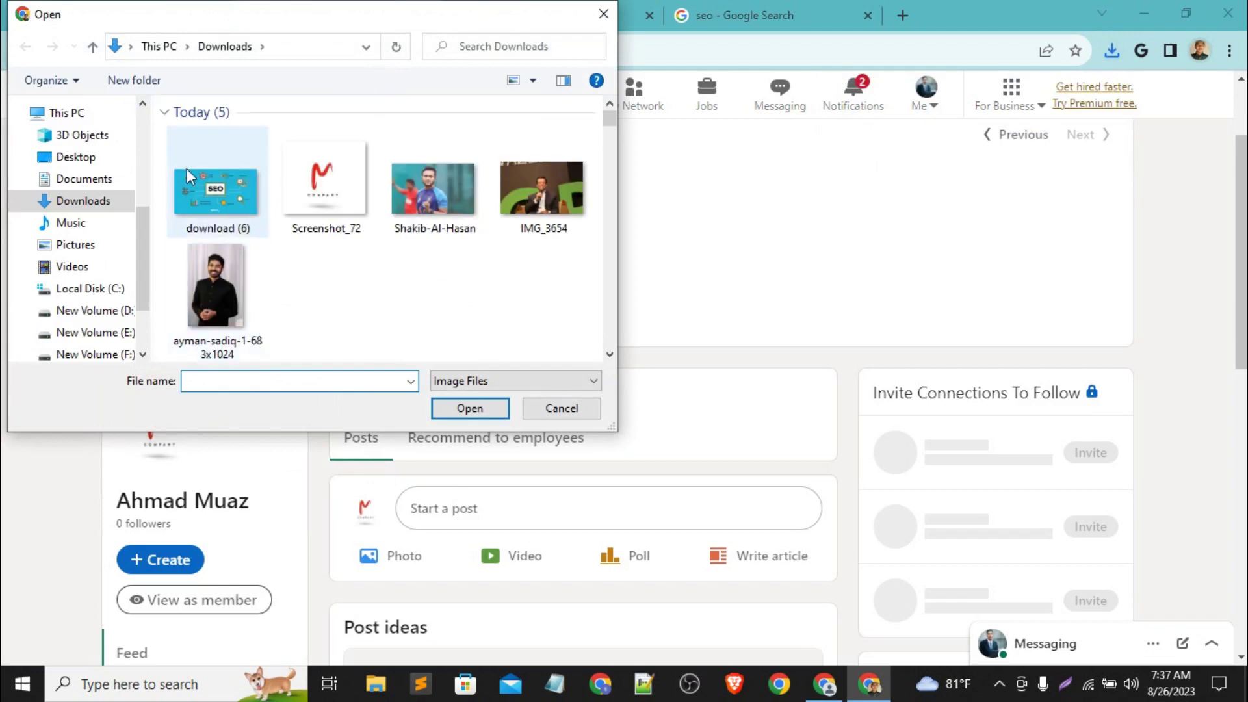
pyautogui.doubleClick(220, 197)
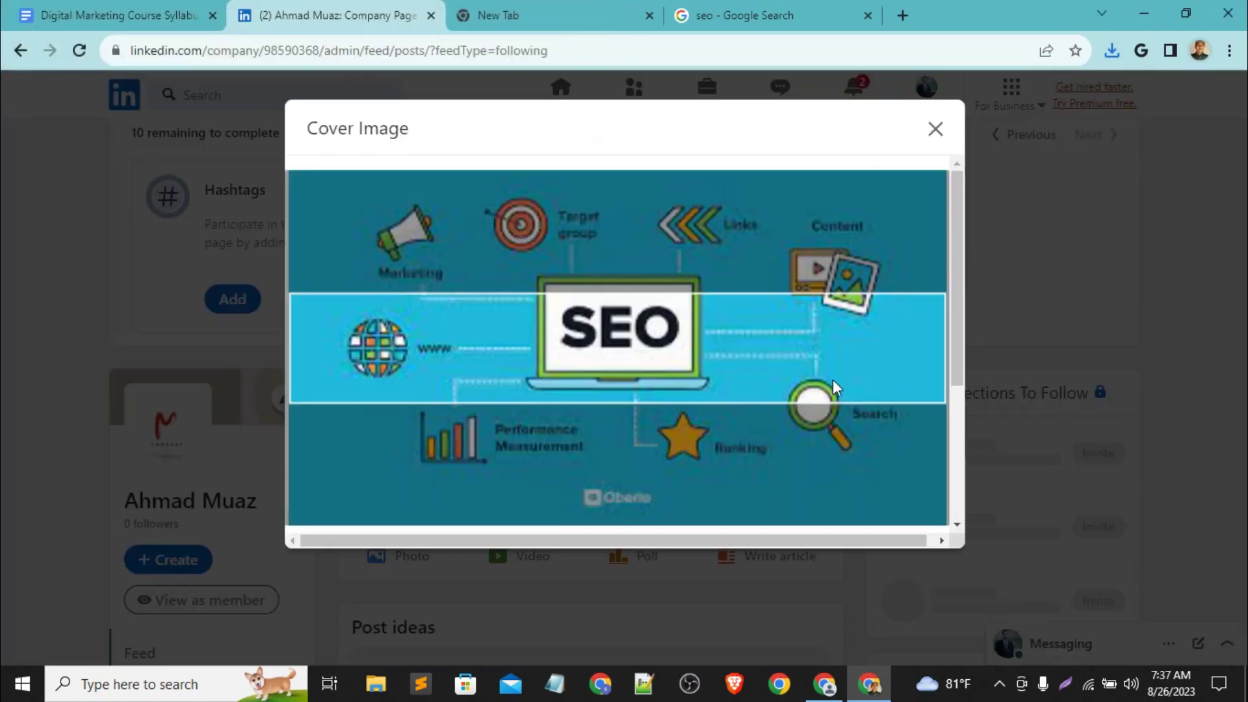
# Step: Try repositioning and horizontally flipping the cover image, flip it back, and apply it to the page
pyautogui.moveTo(704, 362); pyautogui.dragTo(758, 398)
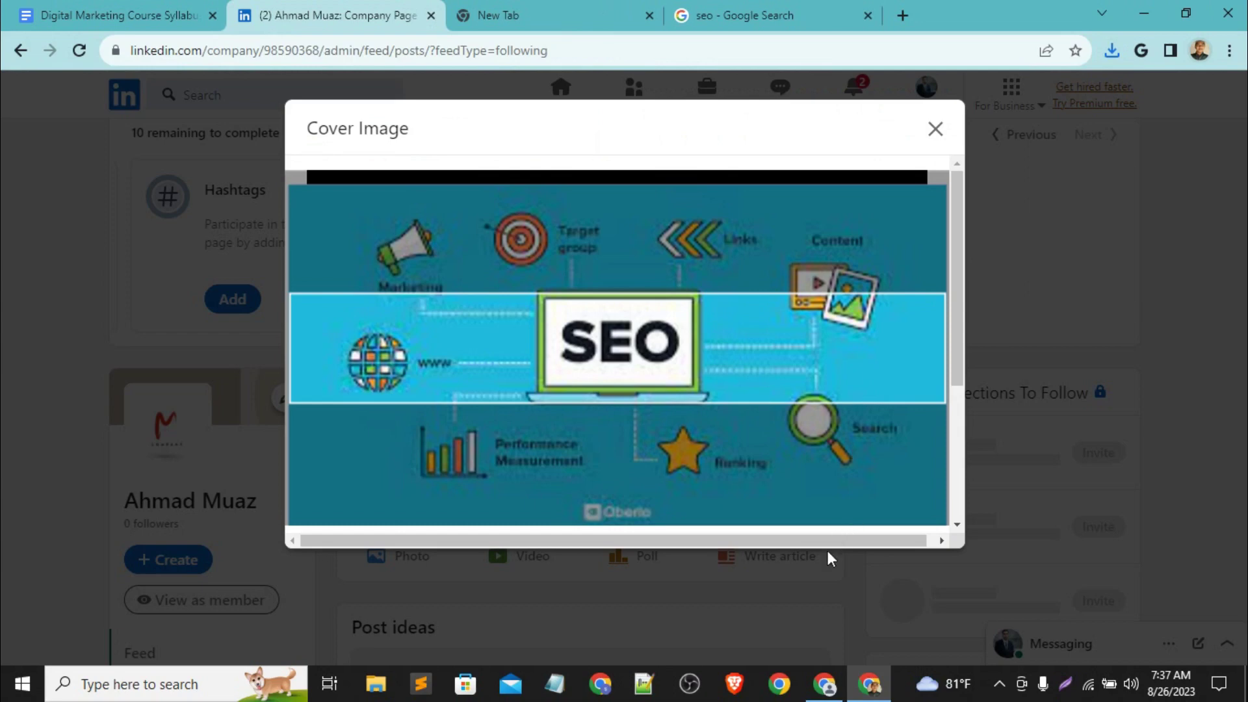
pyautogui.moveTo(828, 539); pyautogui.dragTo(960, 536)
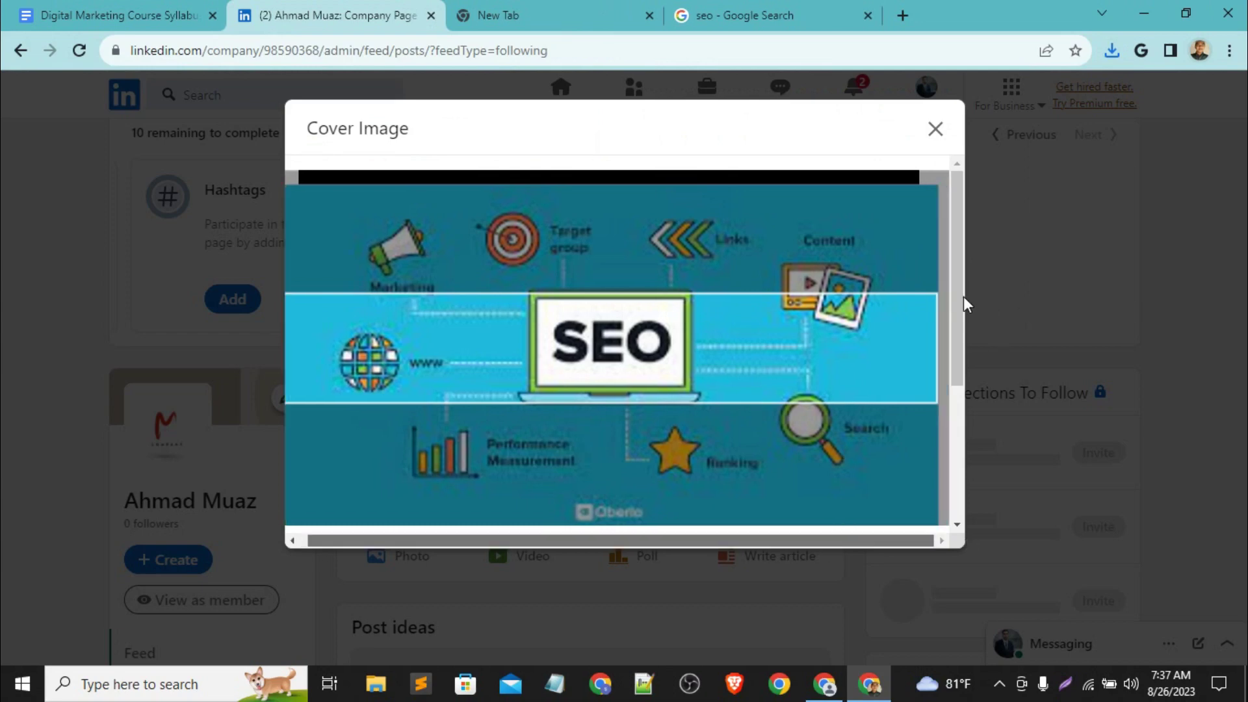
pyautogui.moveTo(964, 296); pyautogui.dragTo(969, 480)
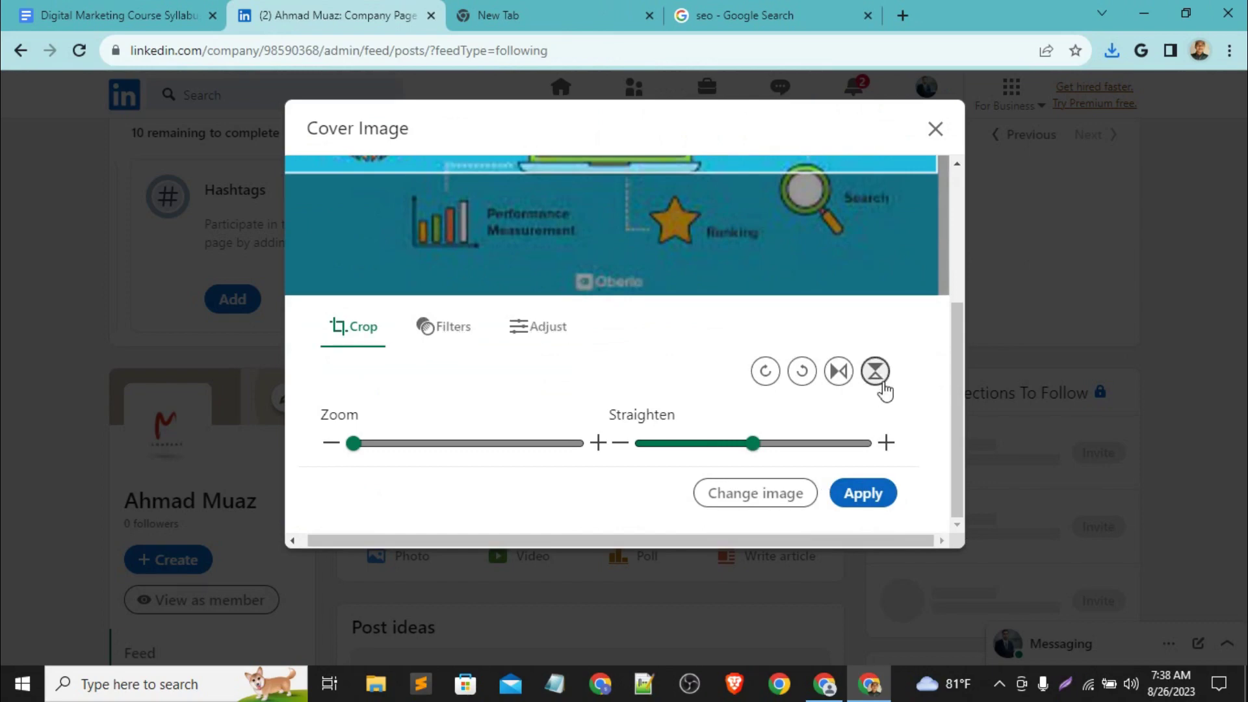
pyautogui.click(838, 372)
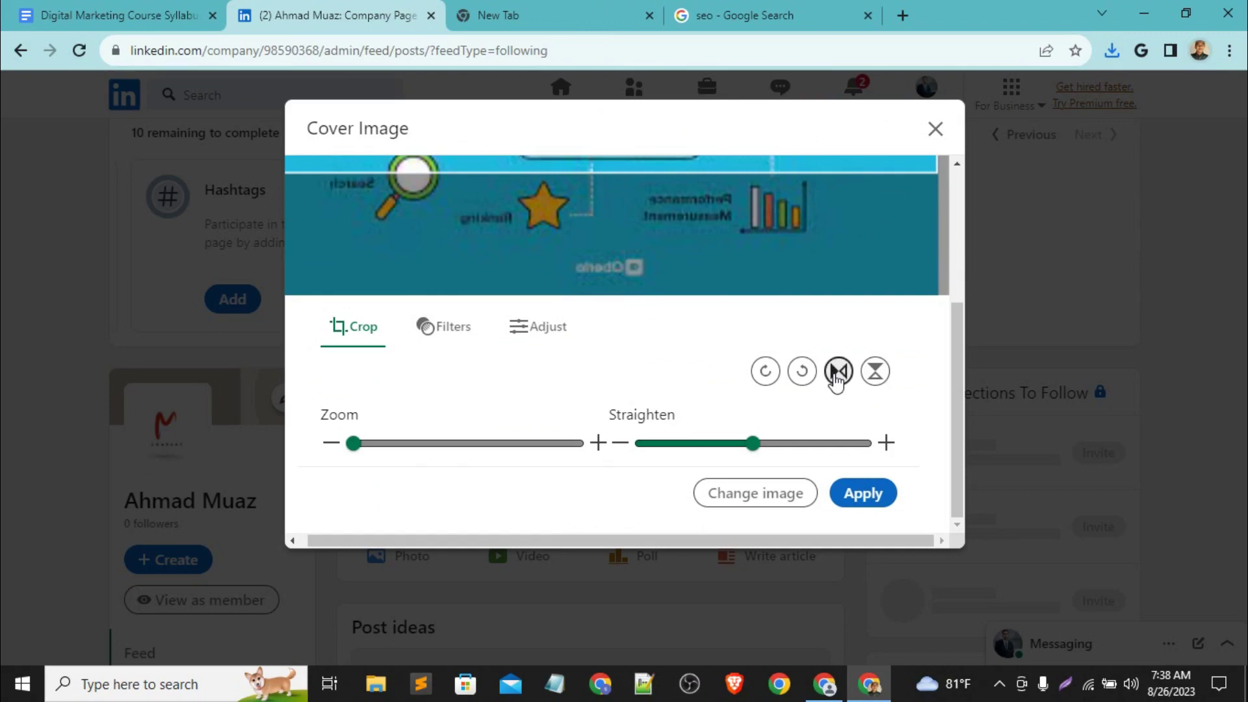
pyautogui.click(838, 372)
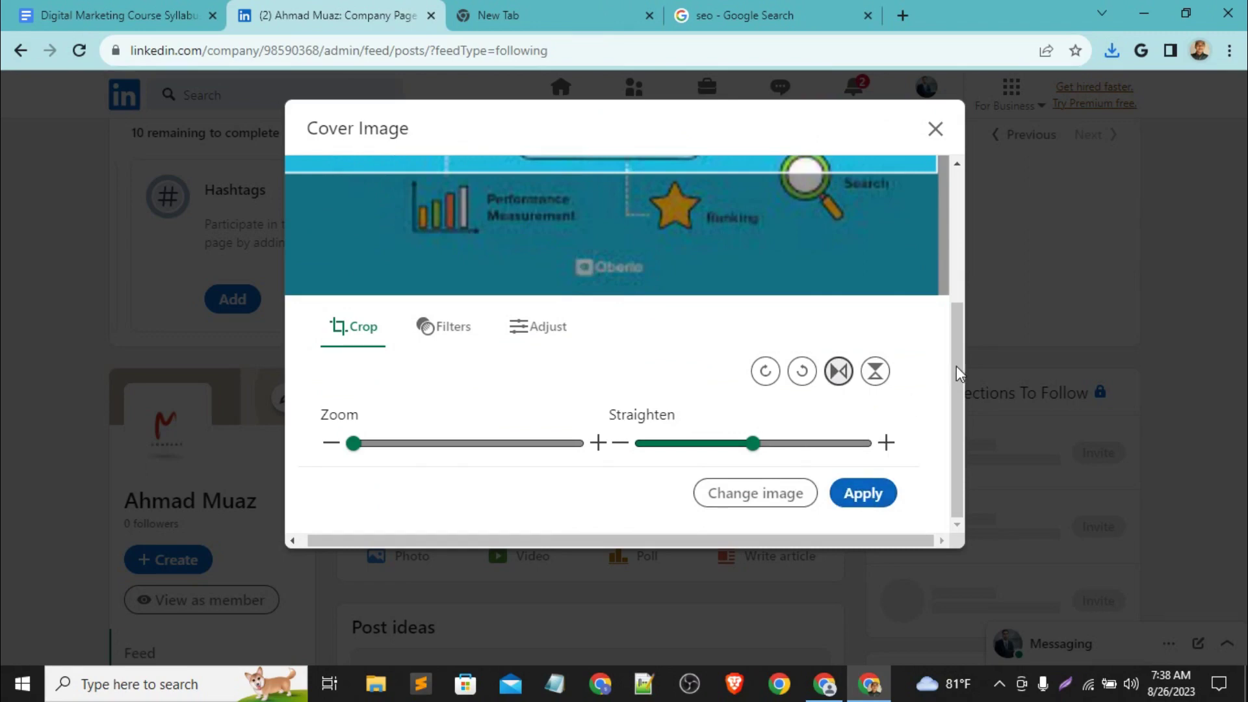
pyautogui.click(863, 493)
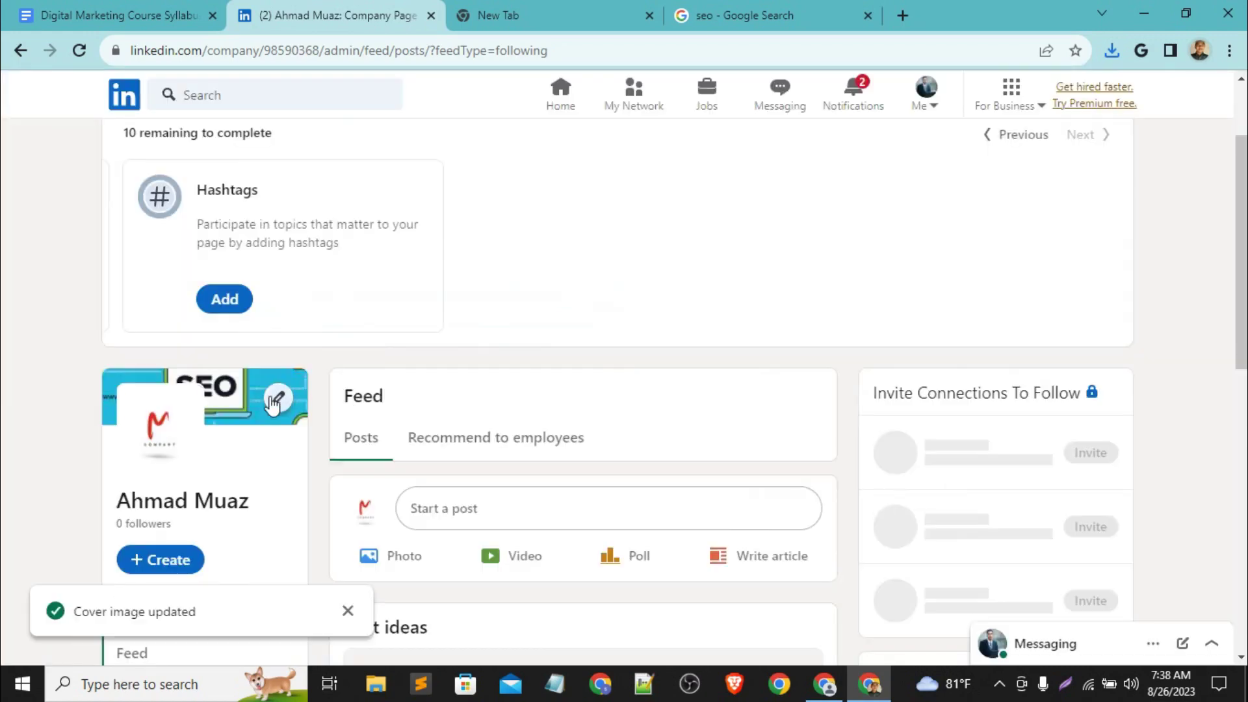
# Step: Check the cover image editing options and the recommended upload size, and close them without changing the cover
pyautogui.click(278, 398)
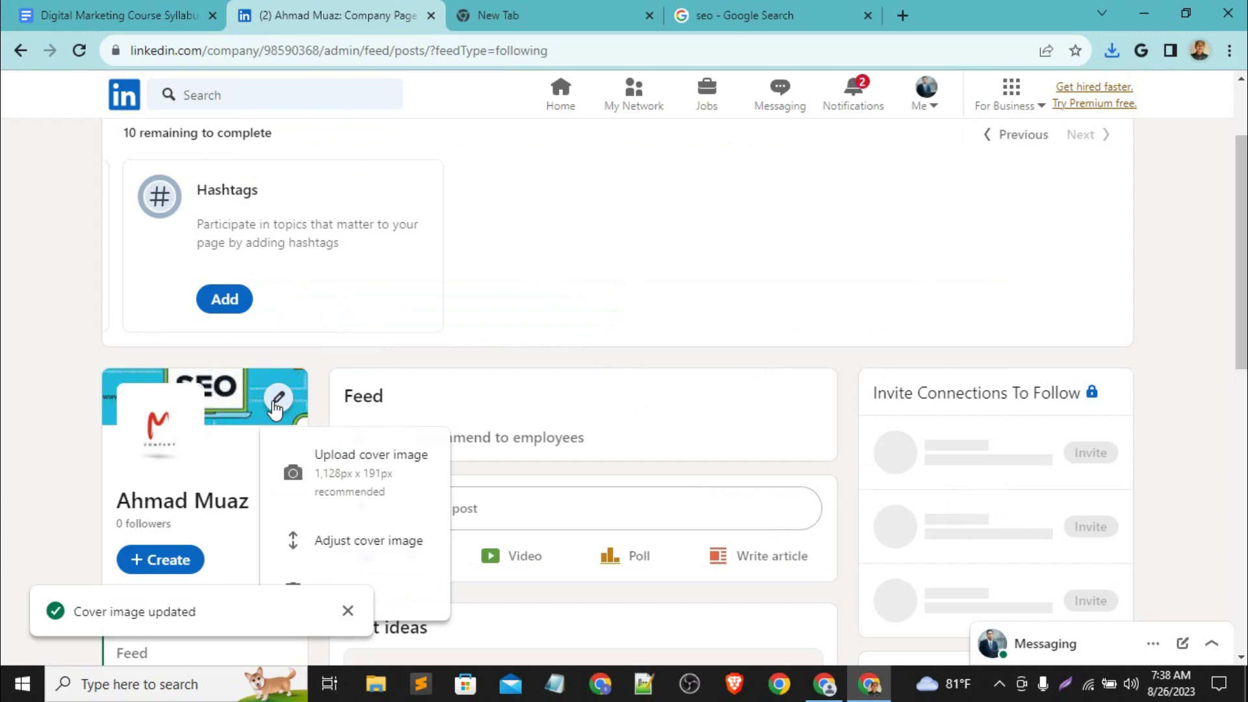
pyautogui.click(277, 403)
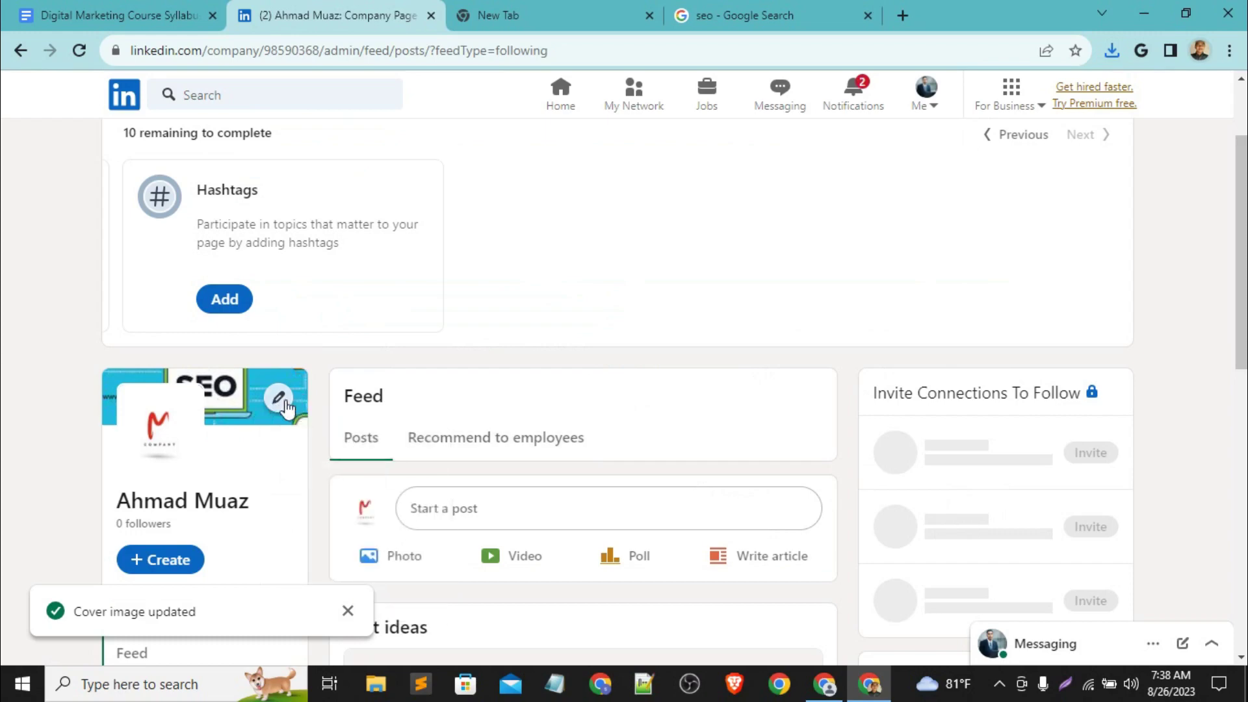
pyautogui.click(283, 403)
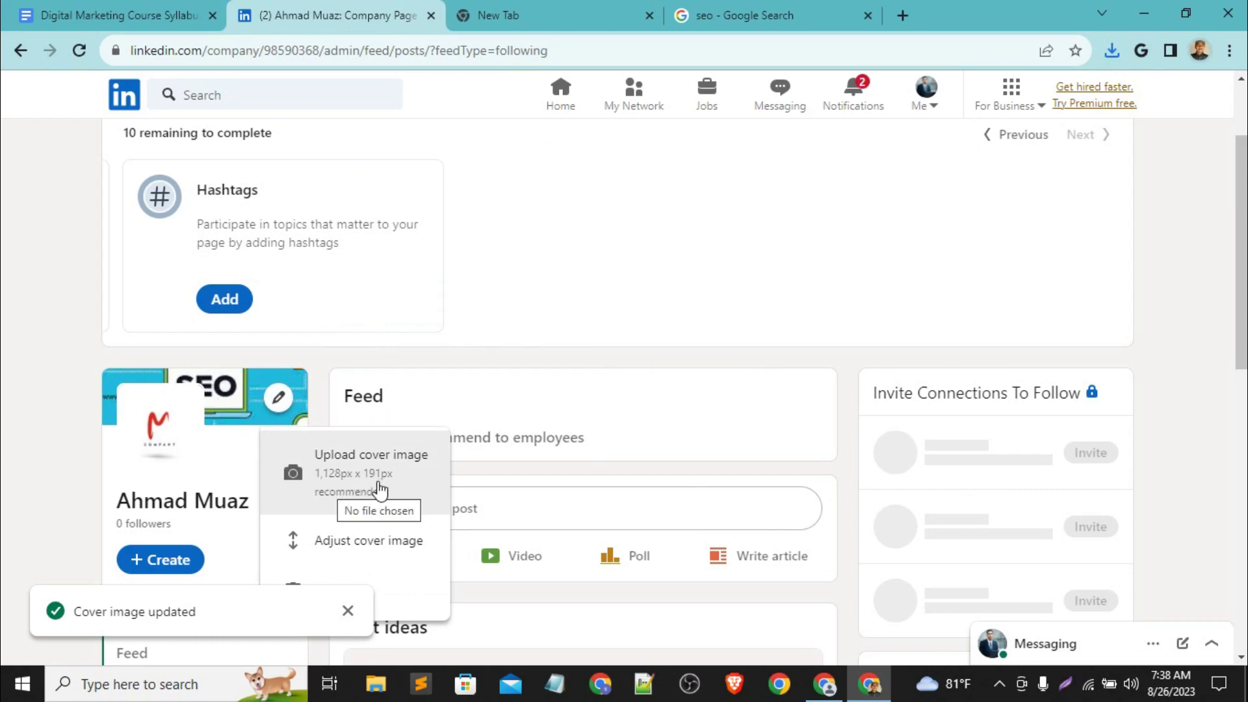
pyautogui.click(644, 296)
pyautogui.scroll(-3, 509, 437)
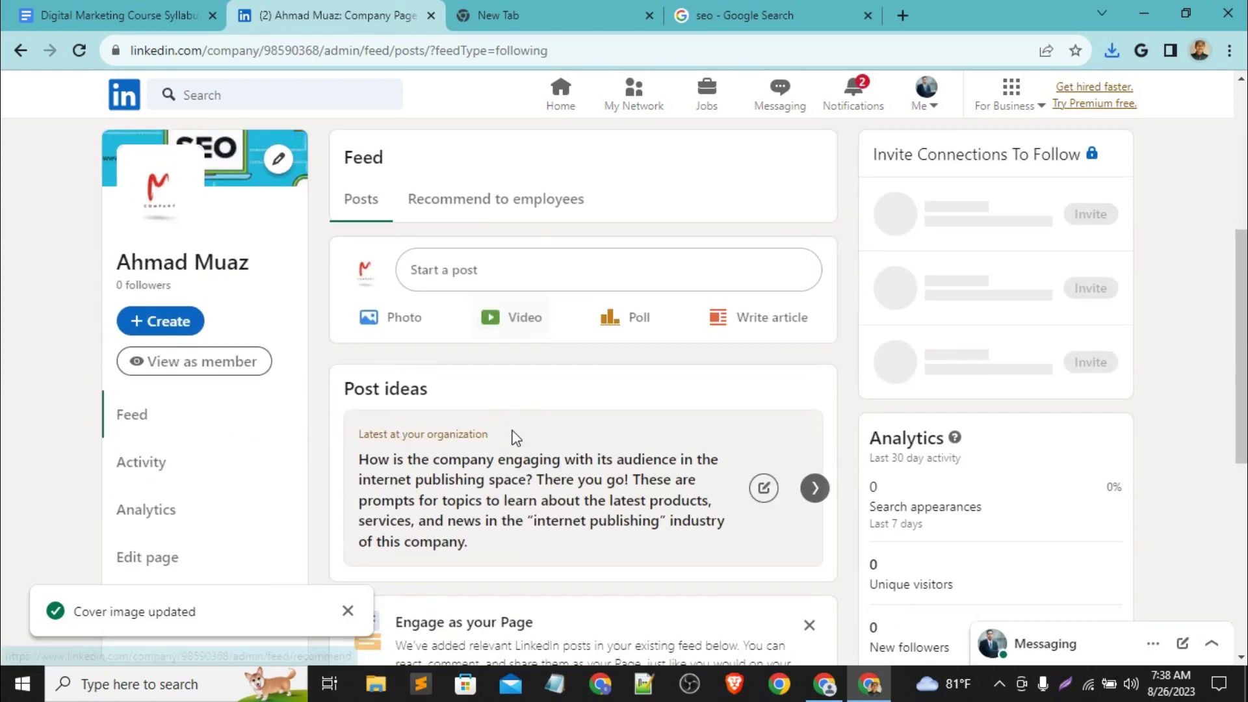
# Step: Look over the company page's feed and setup sections, opening the post composer and closing it without posting
pyautogui.scroll(-2, 515, 438)
pyautogui.scroll(2, 513, 437)
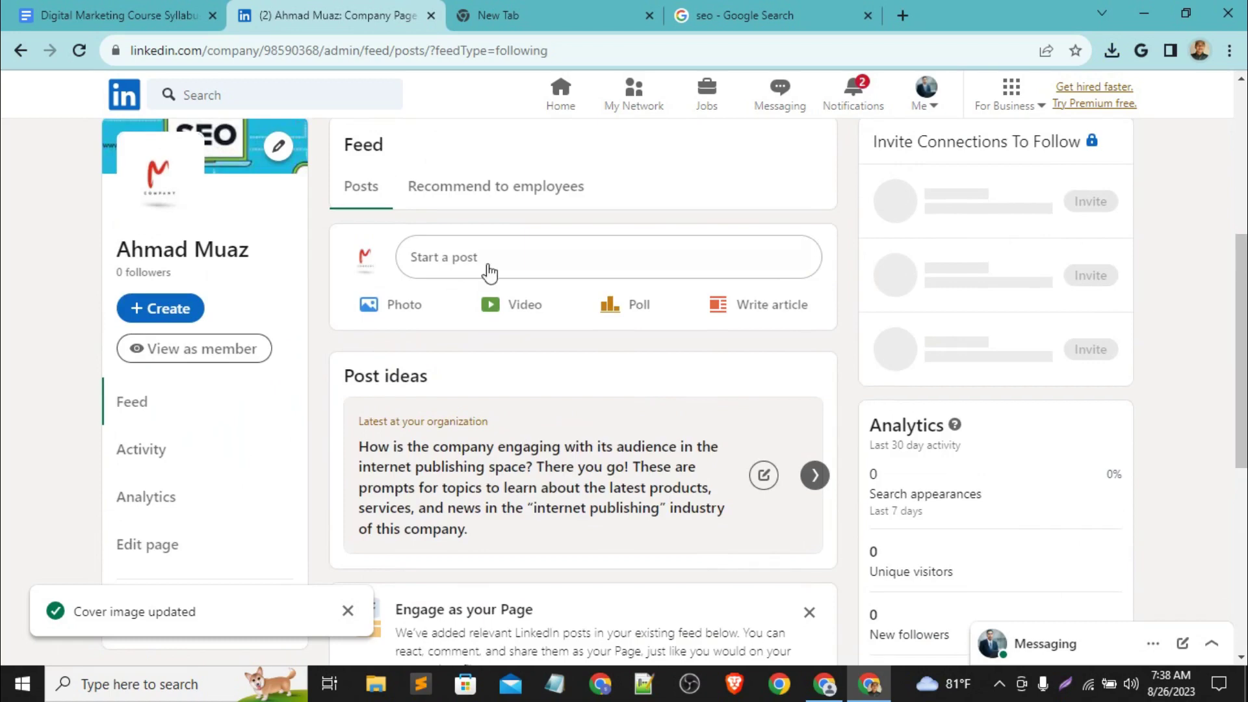
pyautogui.click(489, 272)
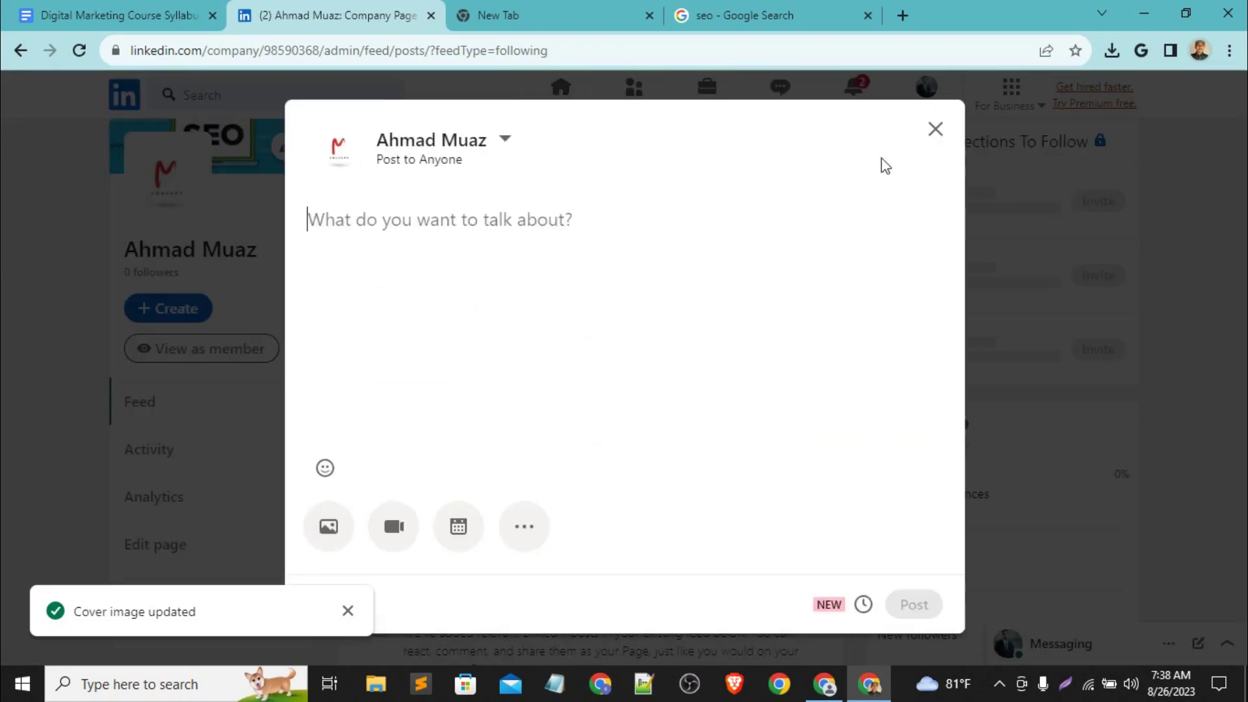
pyautogui.click(936, 135)
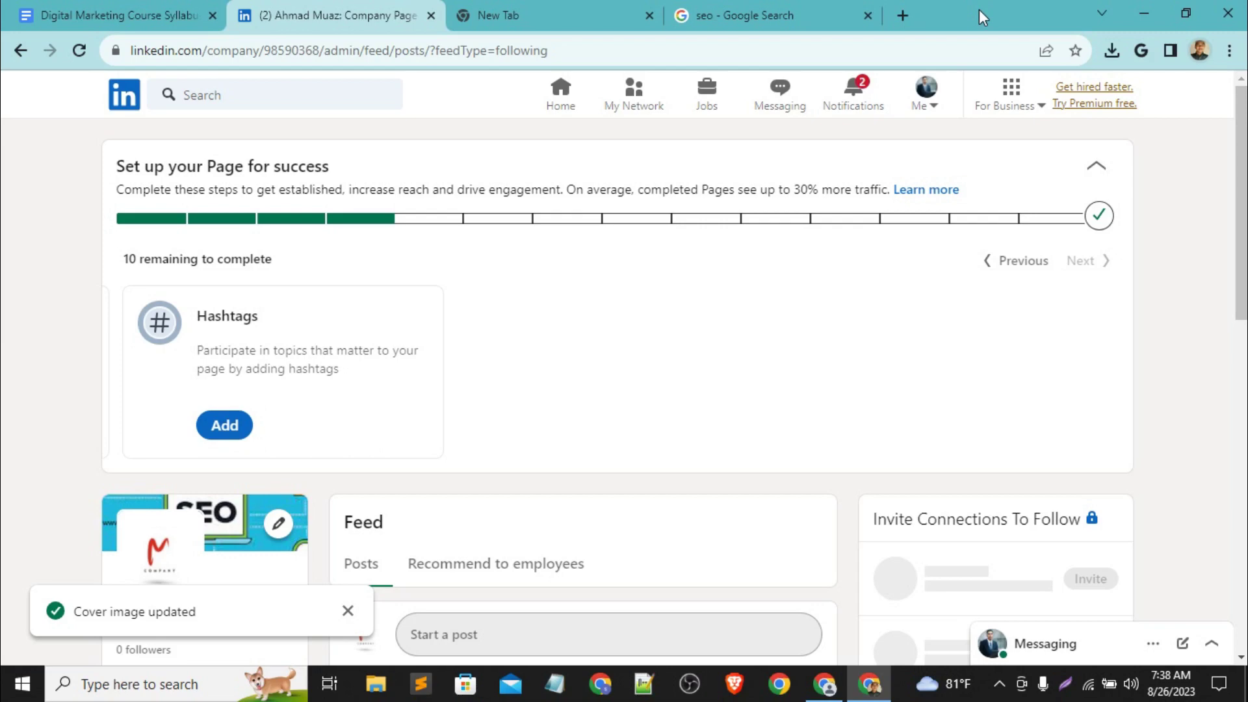
pyautogui.scroll(-4, 806, 280)
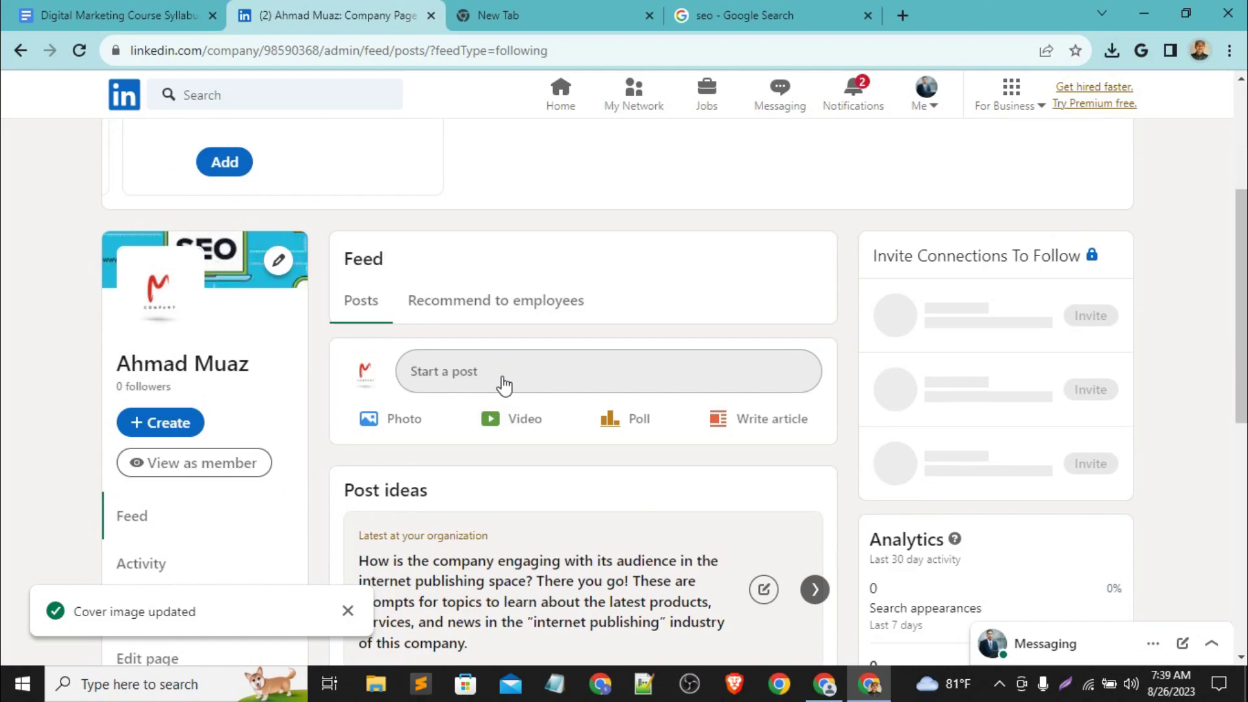
pyautogui.scroll(4, 504, 385)
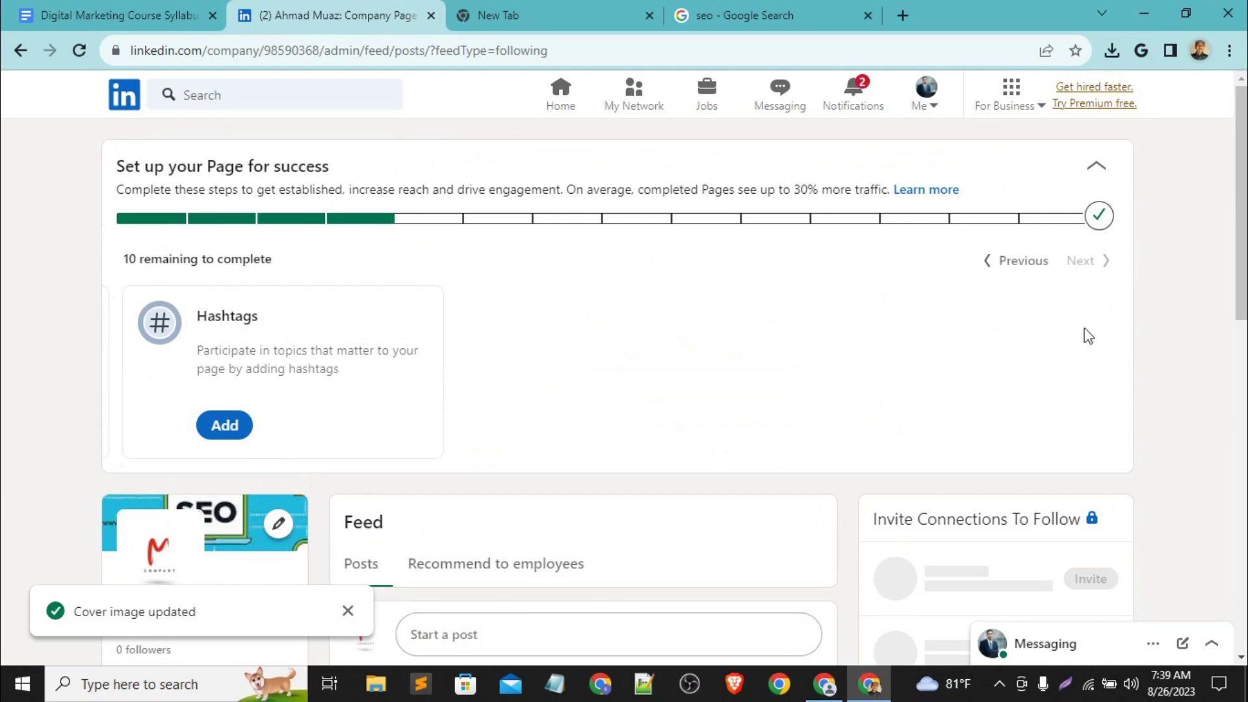
# Step: Start a poll post on the company page with the question "What is my nameS"
pyautogui.scroll(-4, 590, 452)
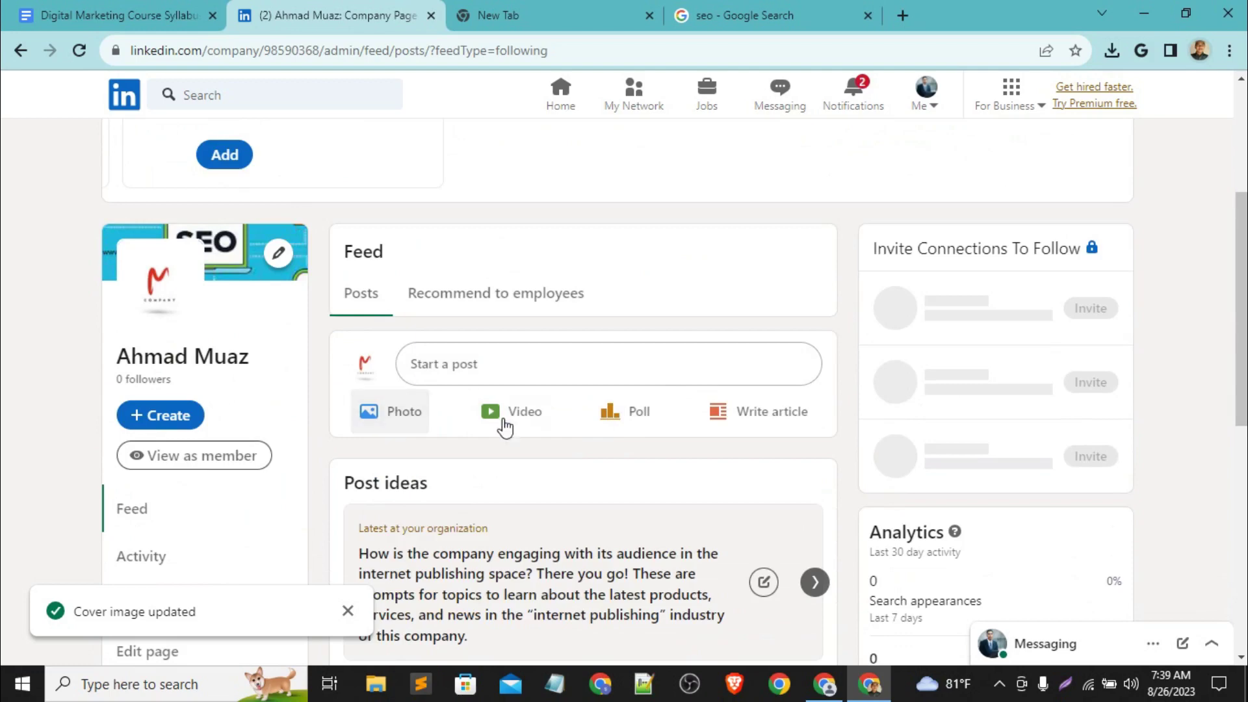
pyautogui.click(623, 425)
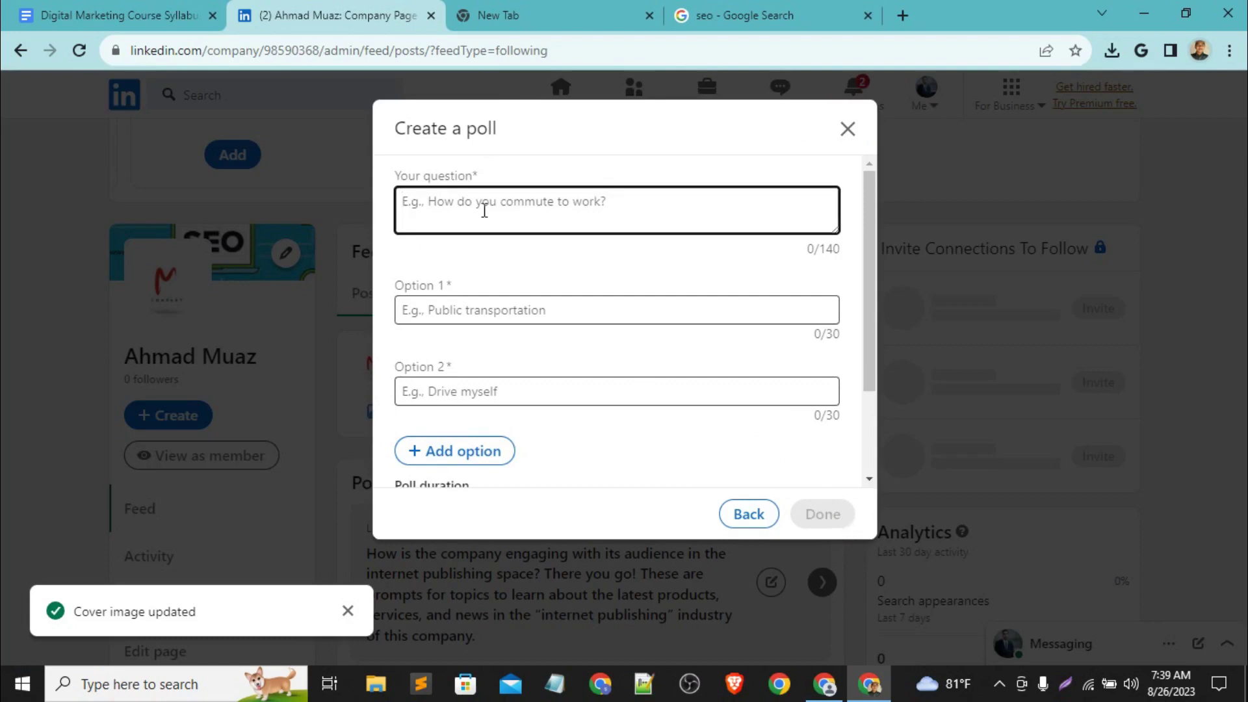
pyautogui.write('Wha')
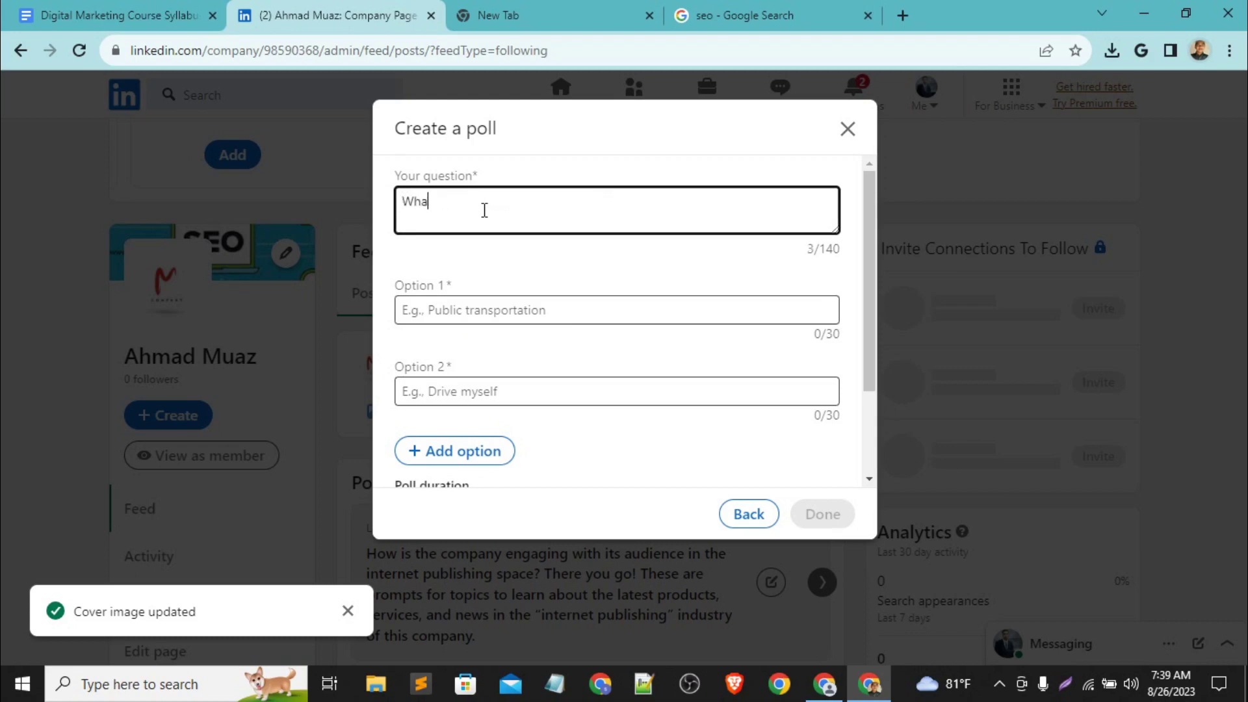
pyautogui.write('t is my name')
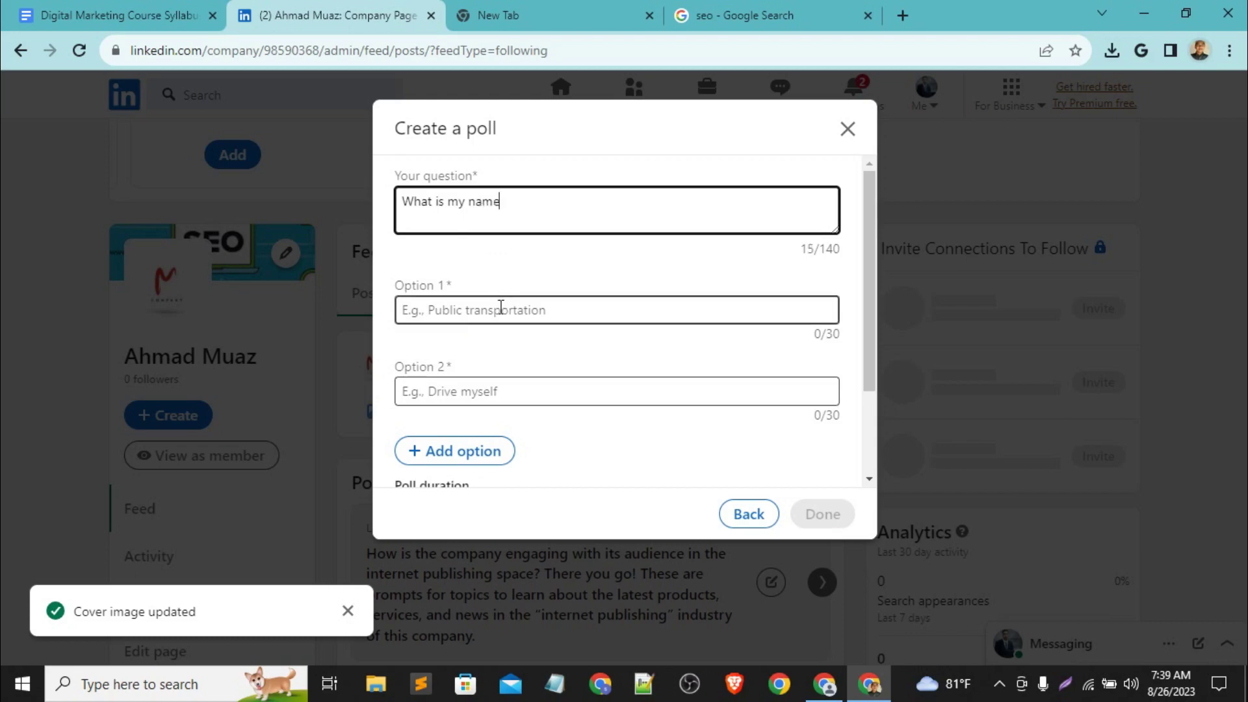
pyautogui.write('S')
# Step: Fill in the poll's two answer options with two different first names
pyautogui.click(500, 308)
pyautogui.write('Sifat')
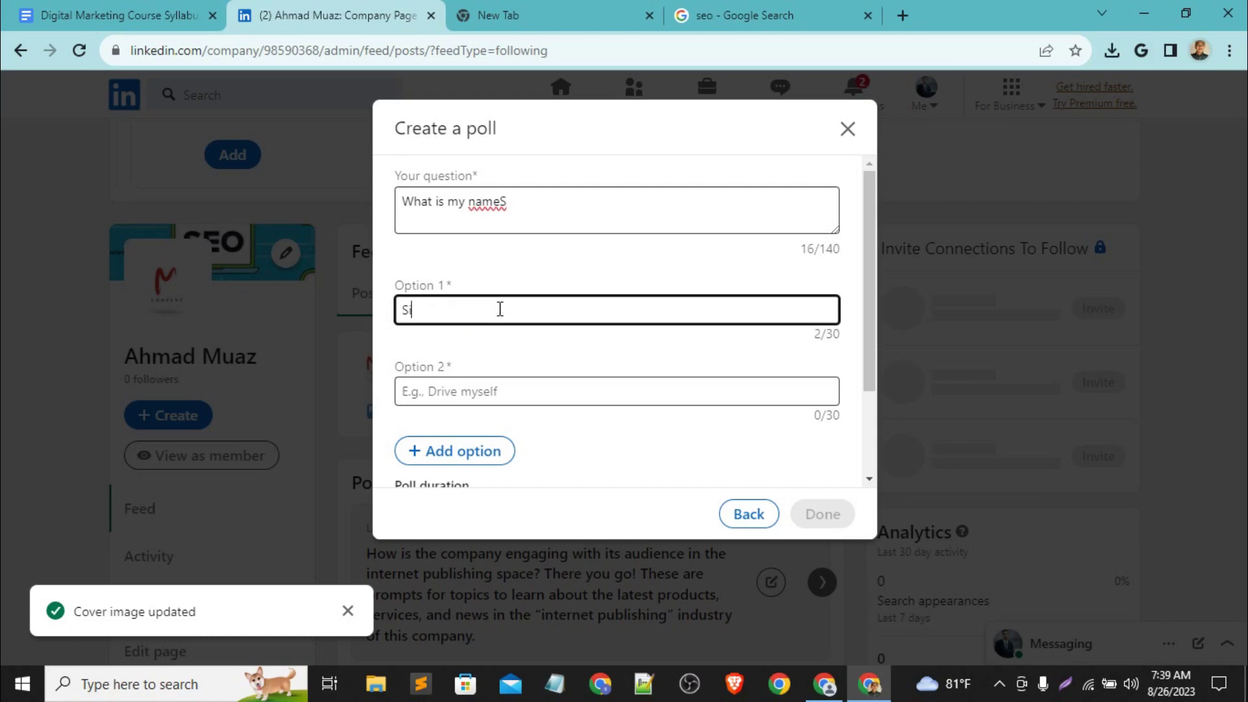
pyautogui.click(454, 399)
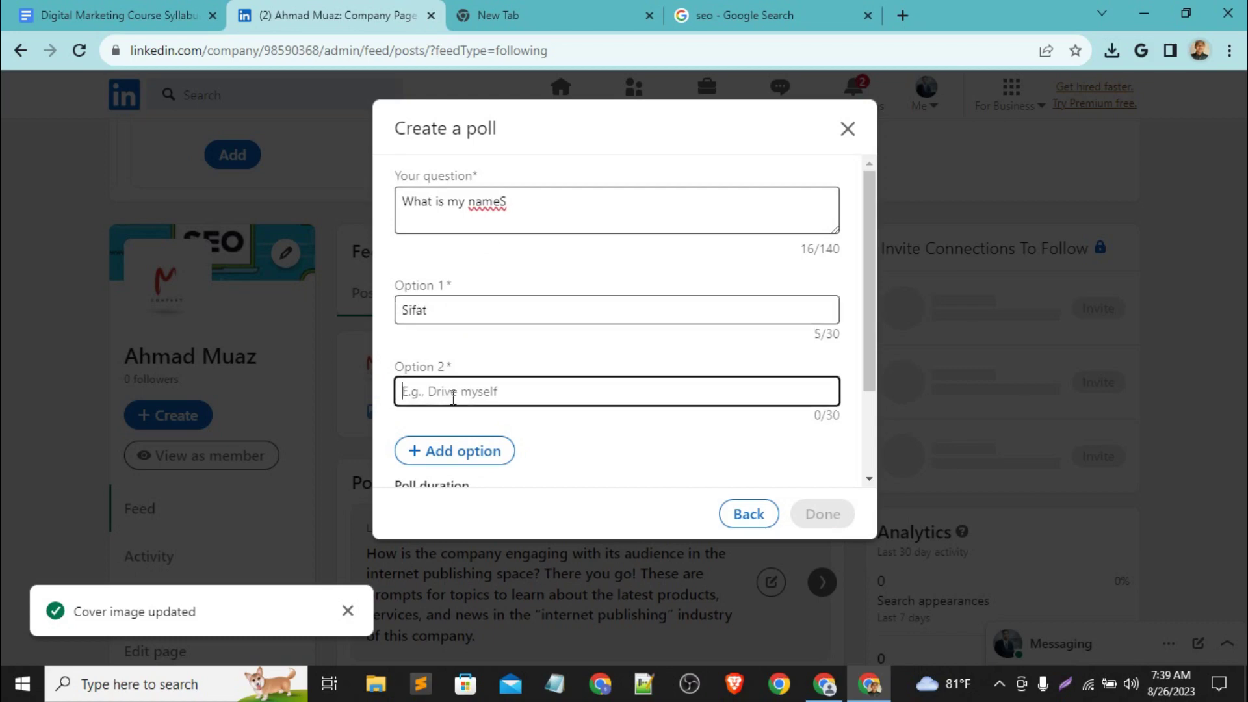
pyautogui.write('Mu')
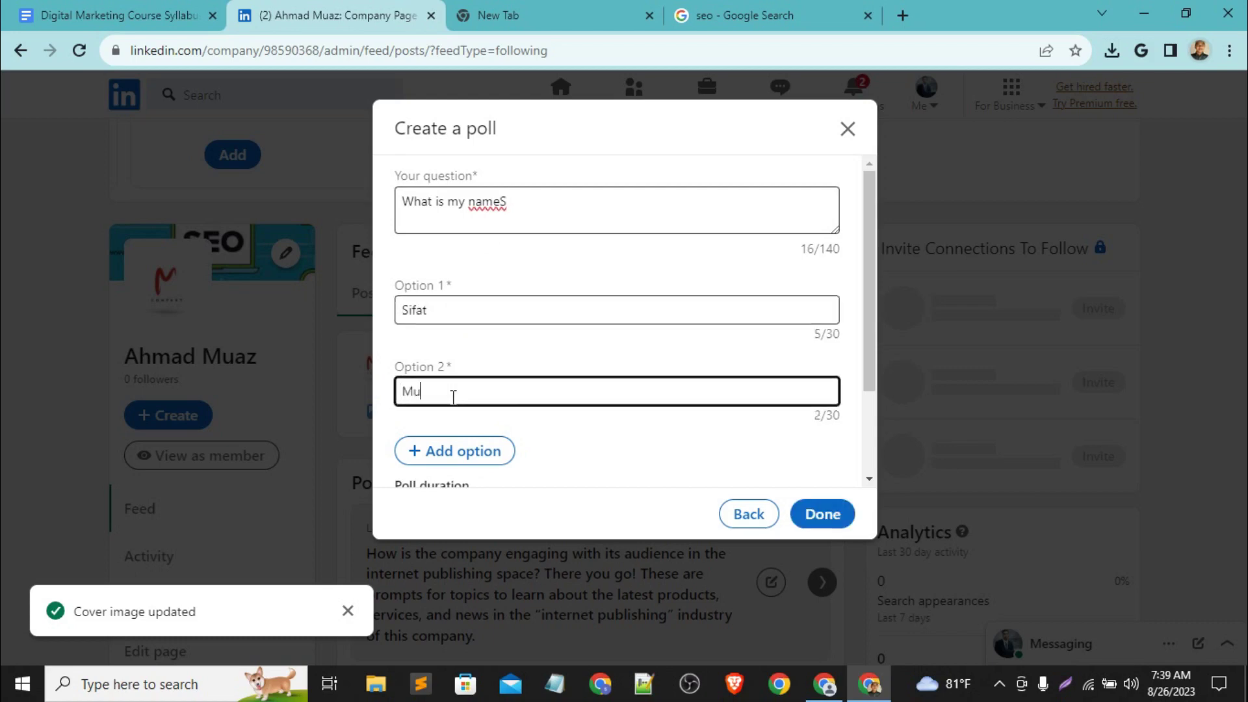
pyautogui.write('az')
# Step: Set the poll duration to 1 day and publish the poll on the company page
pyautogui.scroll(-2, 608, 392)
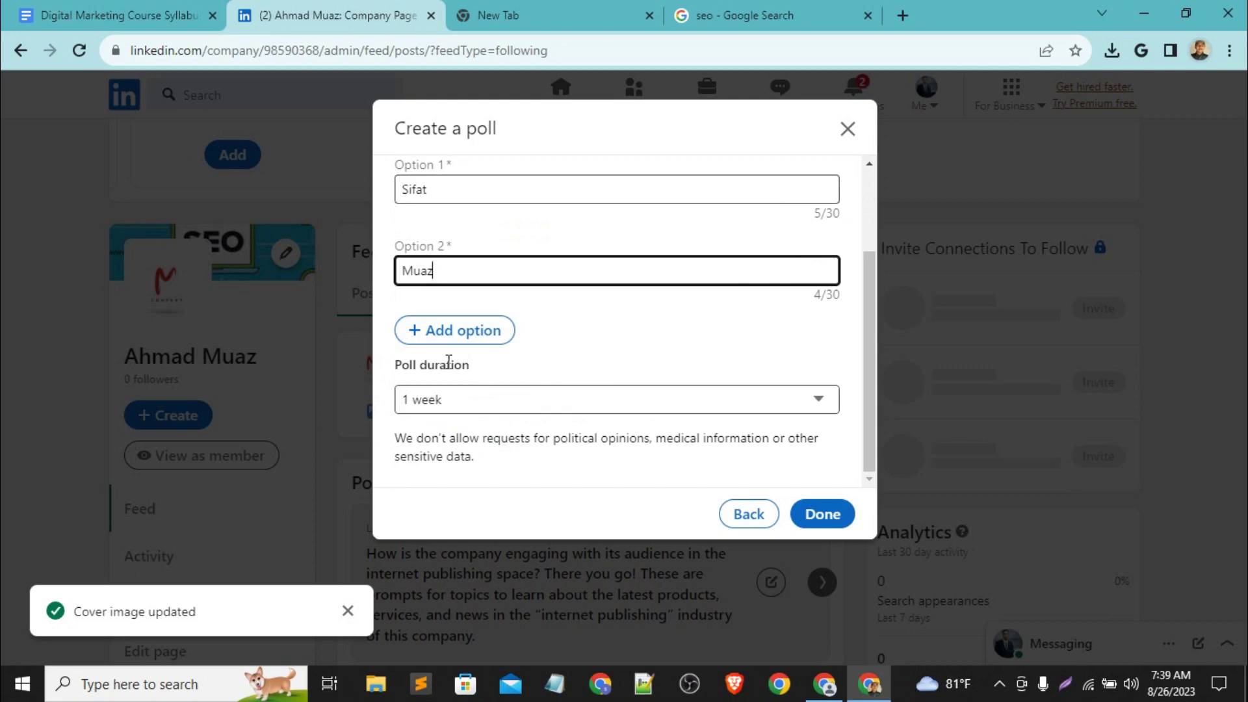
pyautogui.click(555, 405)
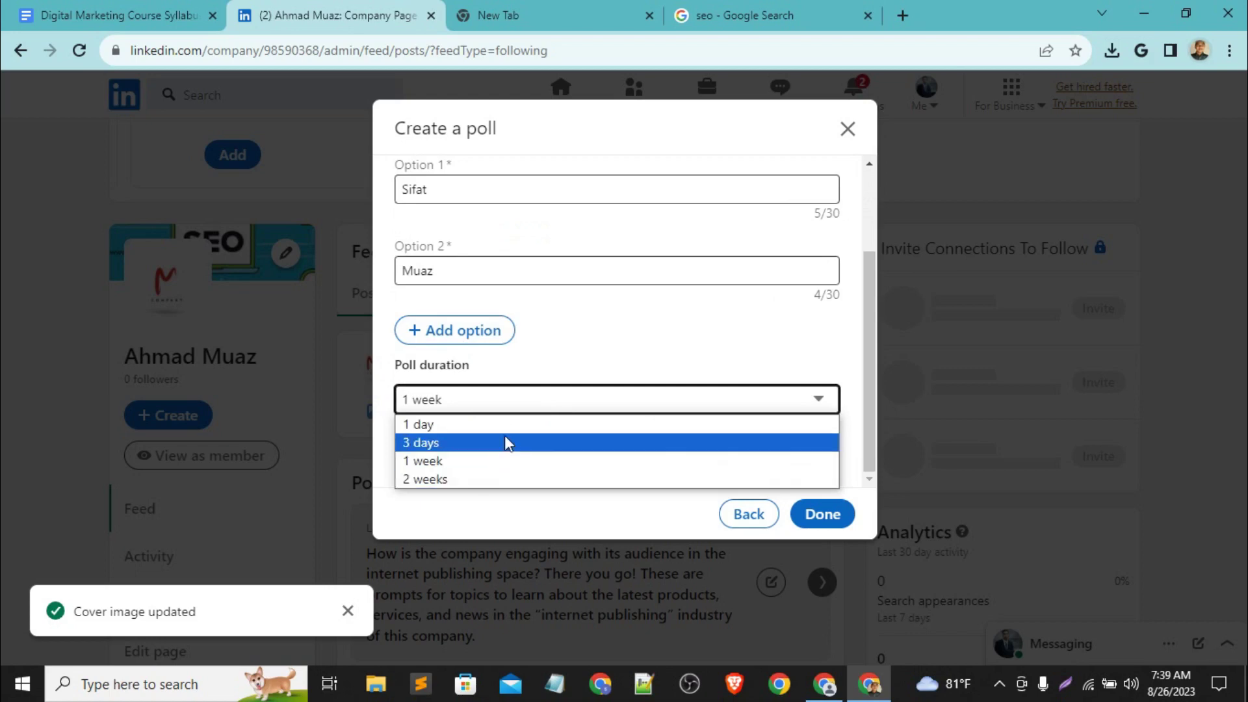
pyautogui.click(575, 431)
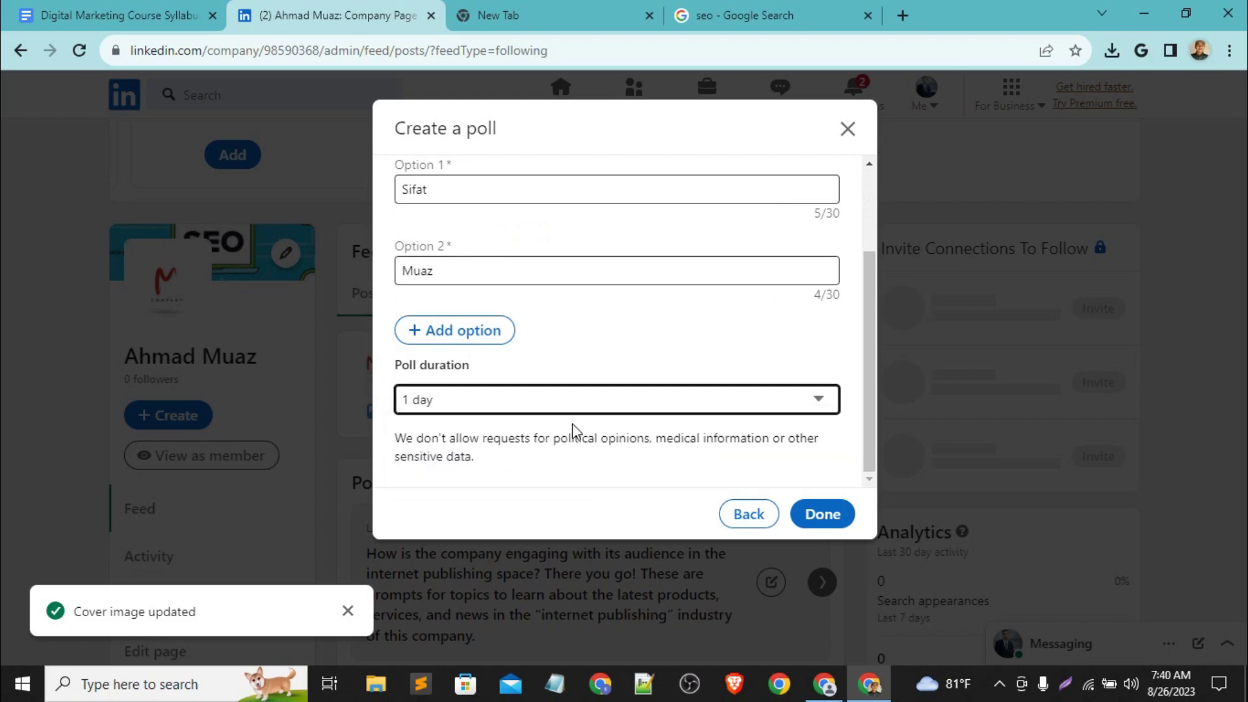
pyautogui.click(815, 516)
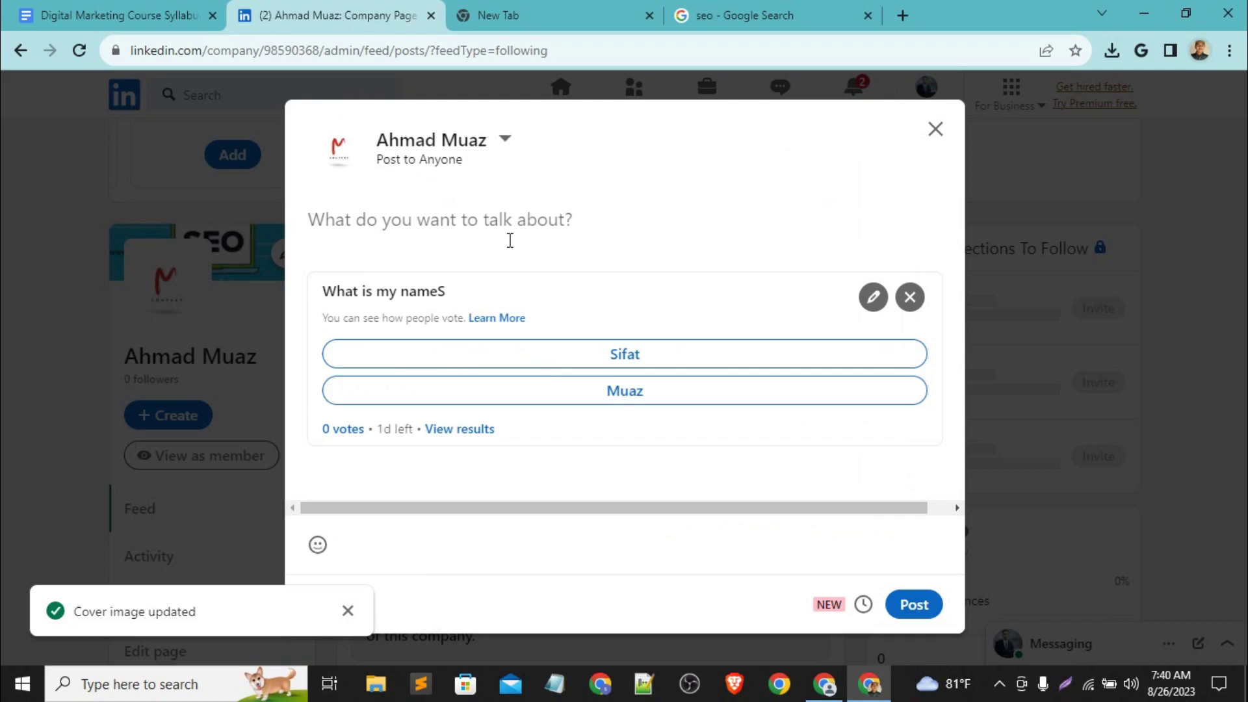
pyautogui.click(914, 605)
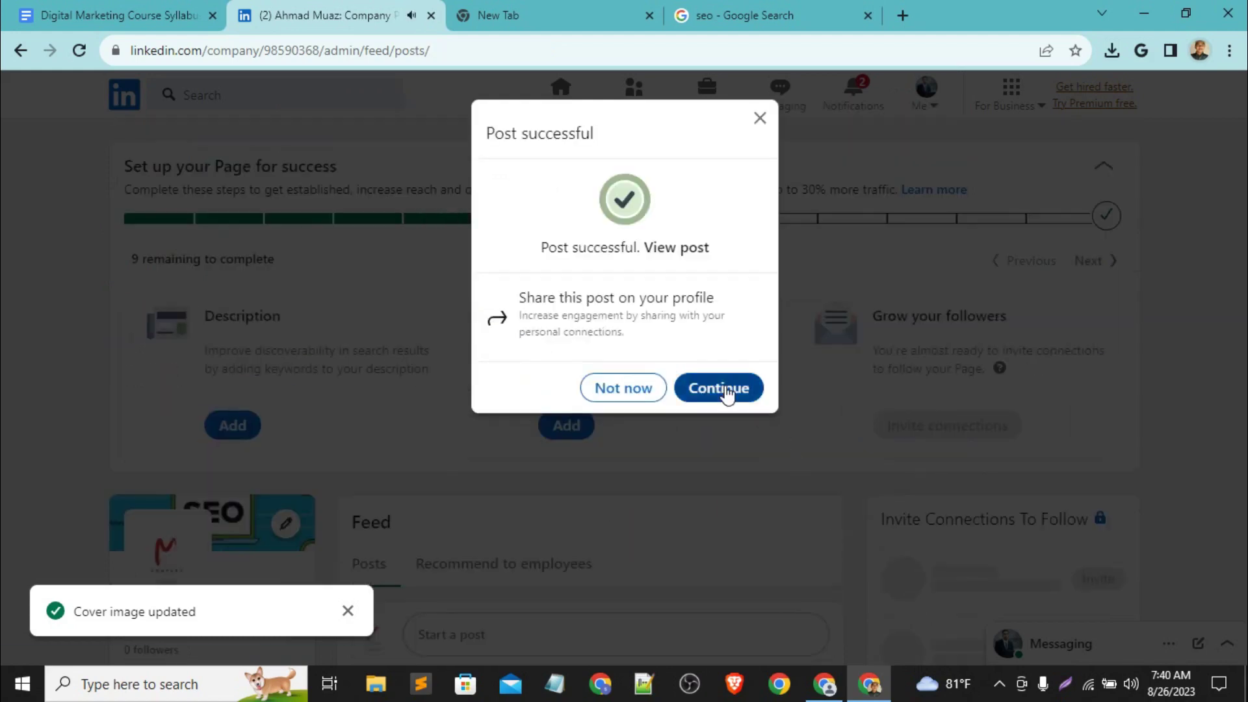
# Step: Share the published poll on the personal profile and vote for its second option in the feed
pyautogui.click(725, 388)
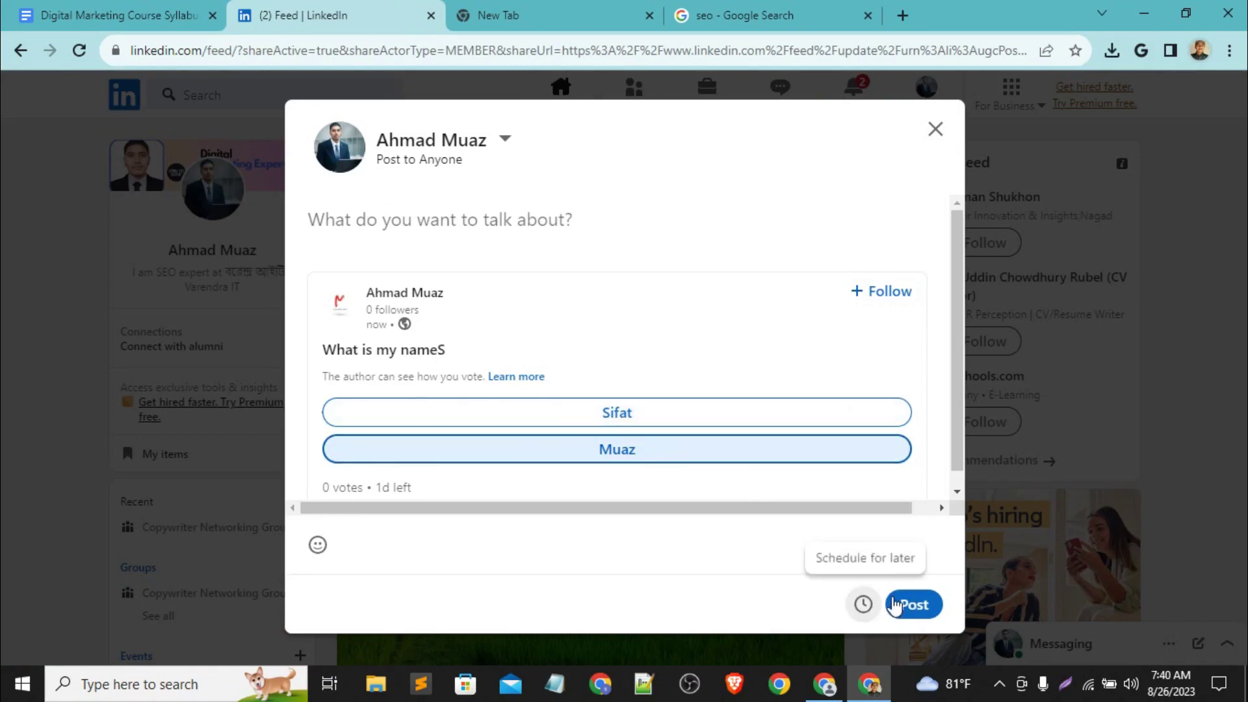
pyautogui.click(913, 605)
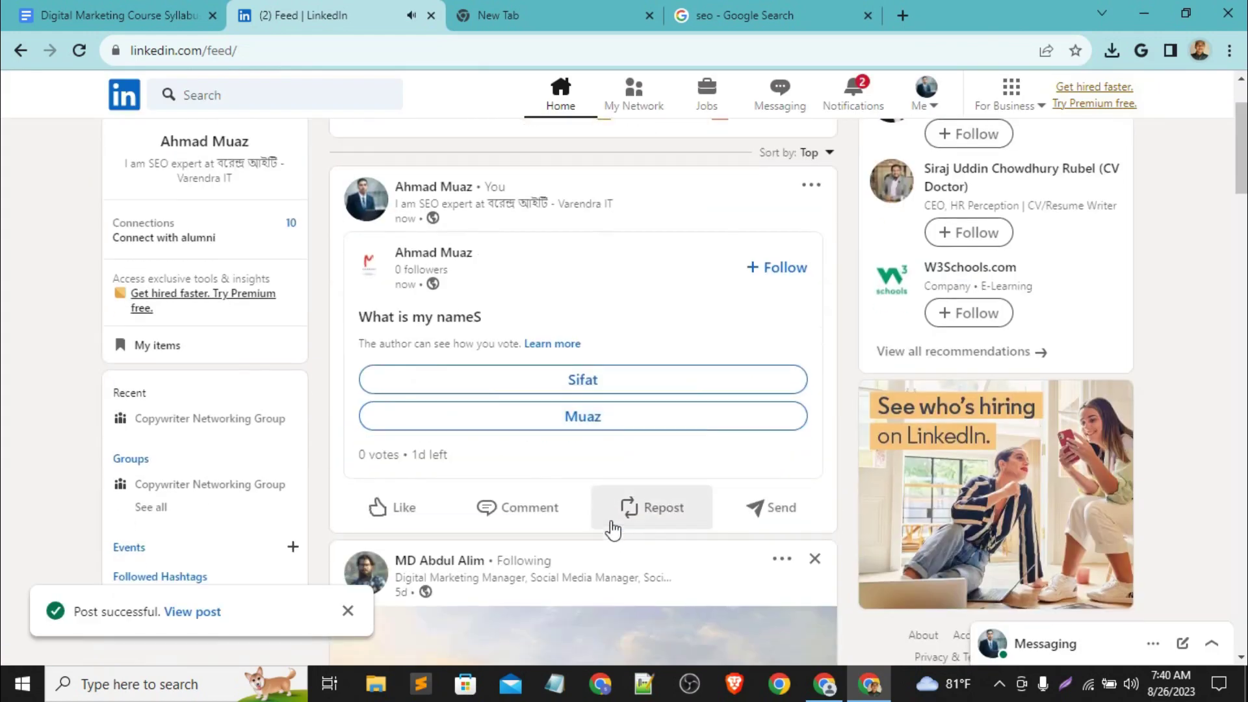
pyautogui.click(640, 416)
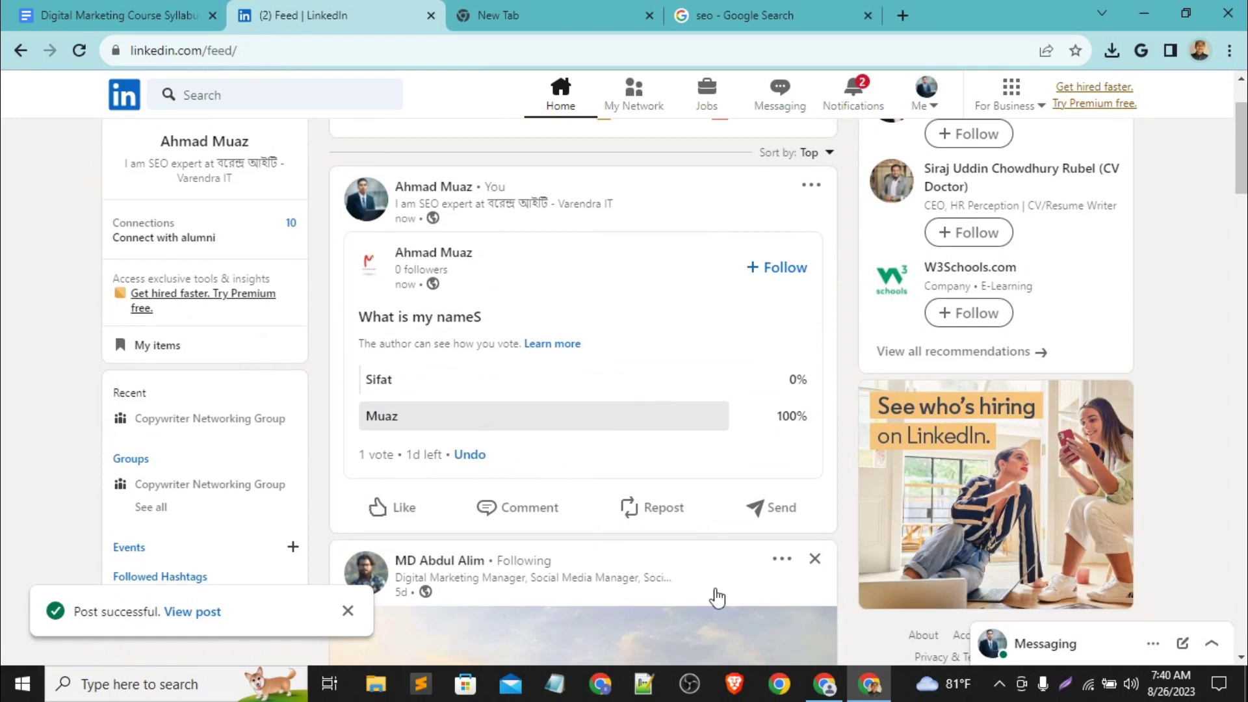
# Step: Look through the LinkedIn products and business services offered for businesses, then close the overview
pyautogui.scroll(2, 677, 488)
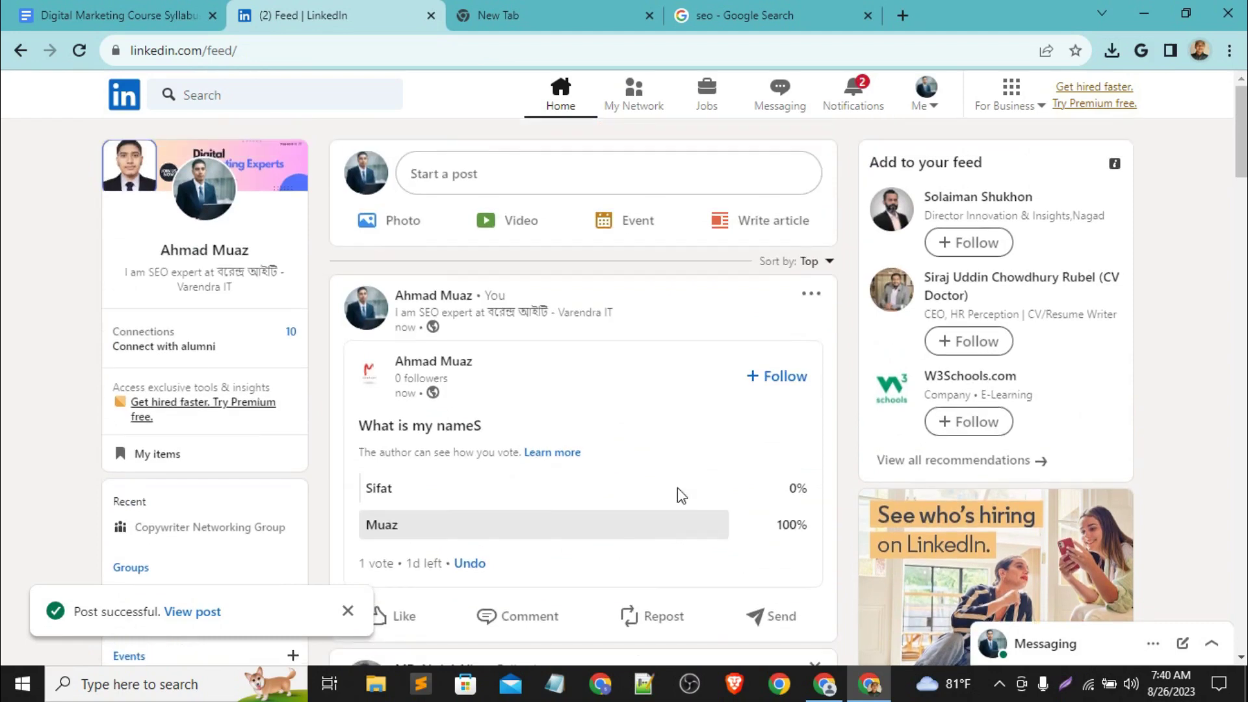
pyautogui.click(1014, 86)
pyautogui.scroll(-2, 1016, 415)
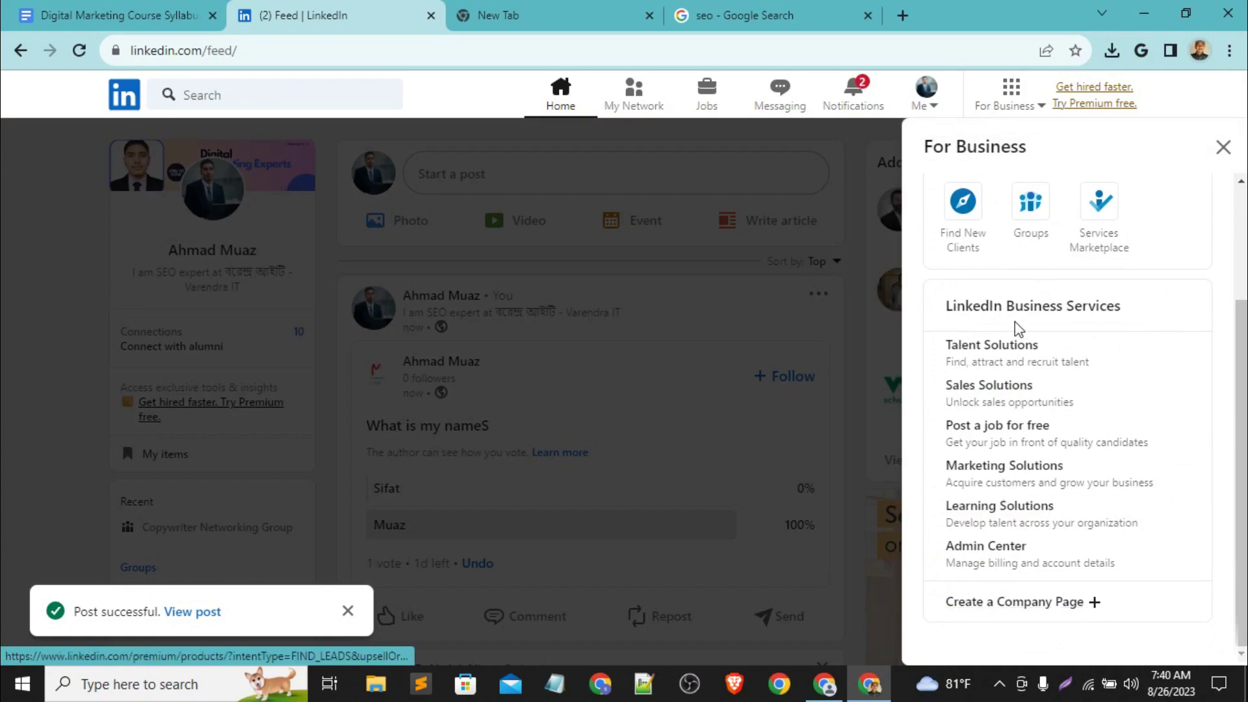
pyautogui.scroll(3, 1019, 328)
pyautogui.scroll(-3, 1086, 481)
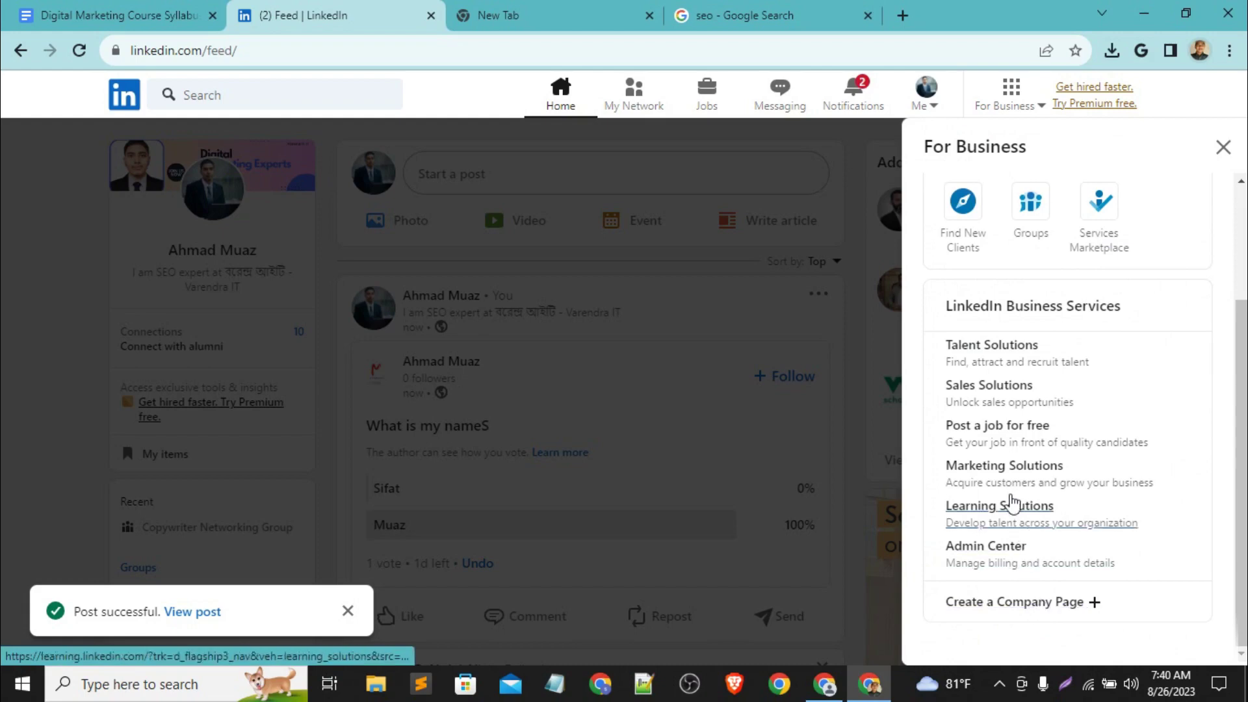
pyautogui.scroll(2, 1011, 501)
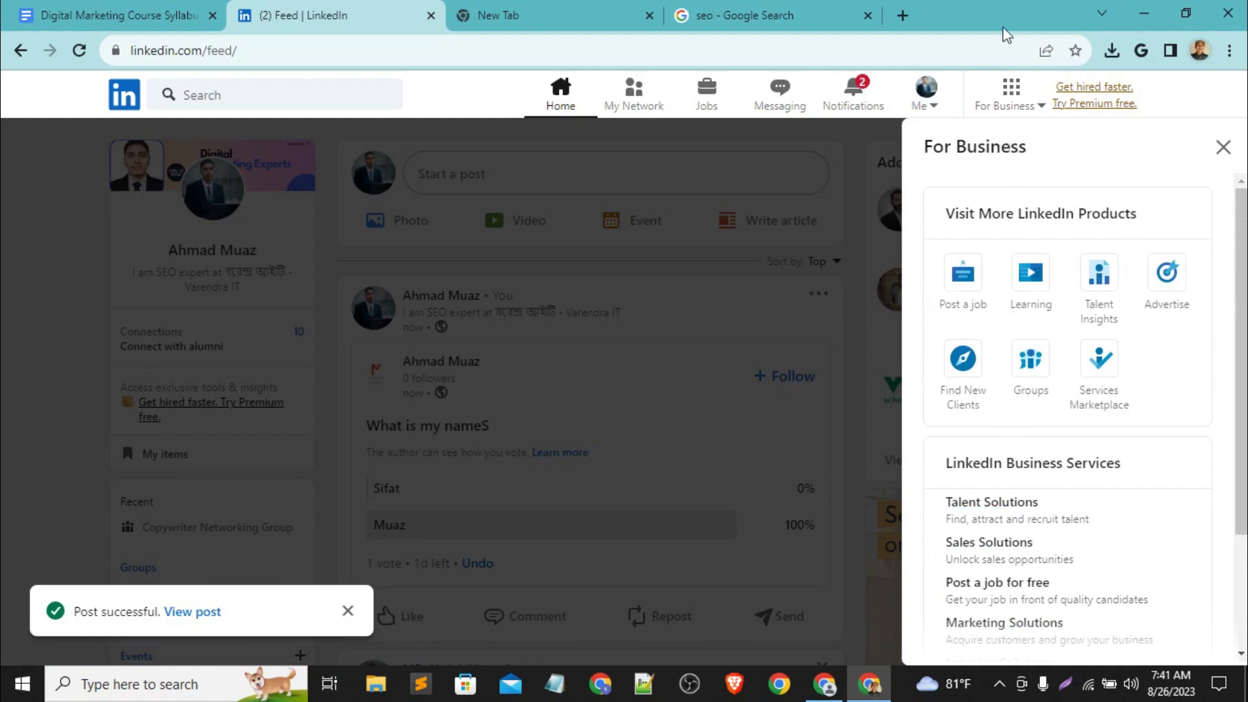
pyautogui.click(662, 296)
# Step: Dismiss the post notification, refresh the home feed, and open the managed company page from the profile options
pyautogui.click(348, 612)
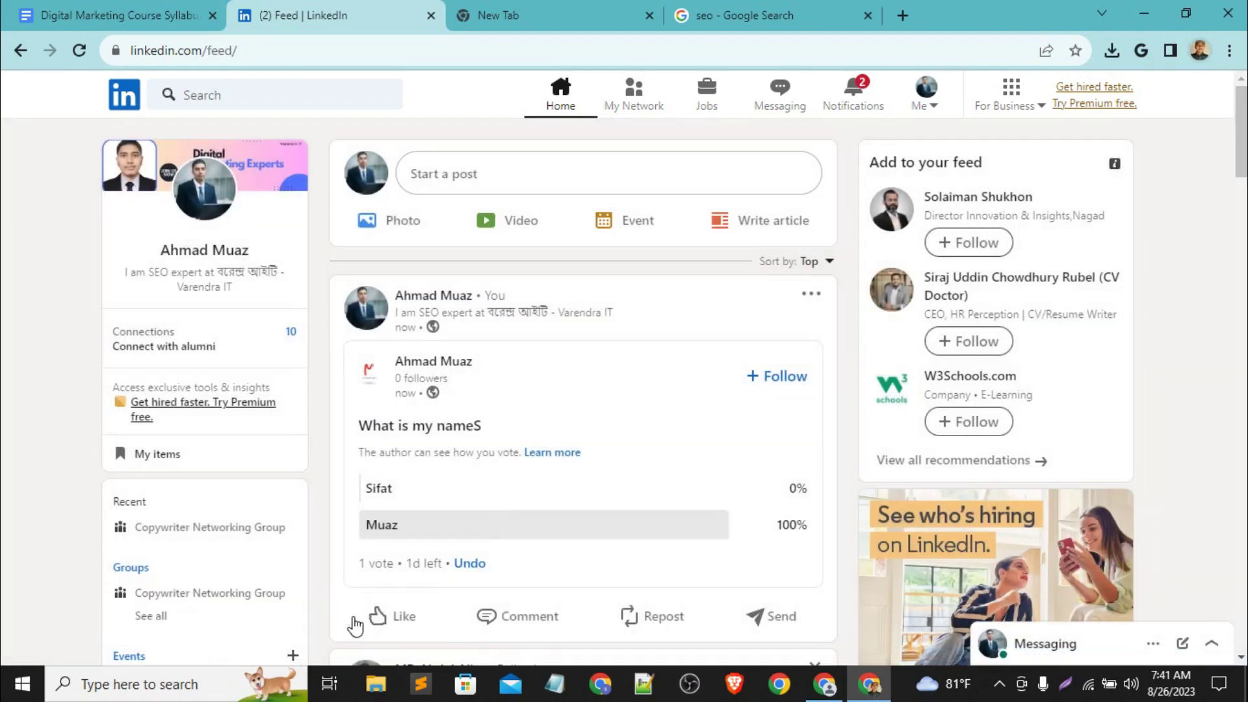
pyautogui.press('F5')
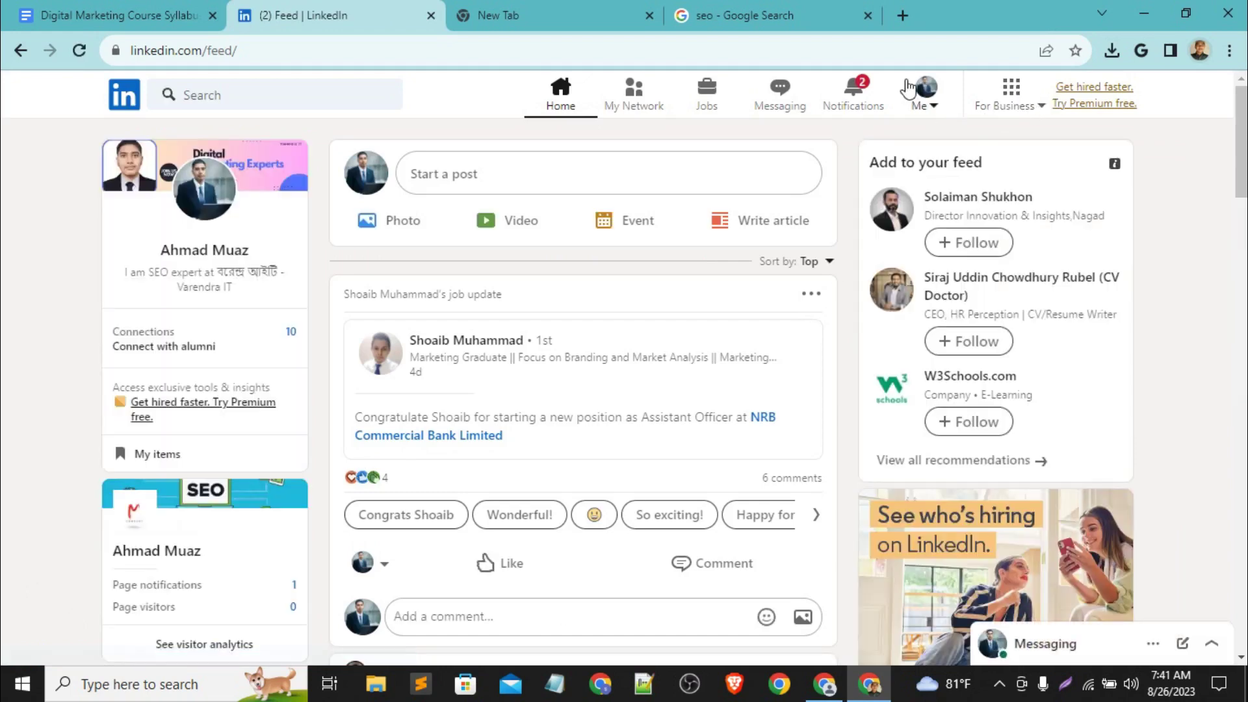
pyautogui.click(934, 110)
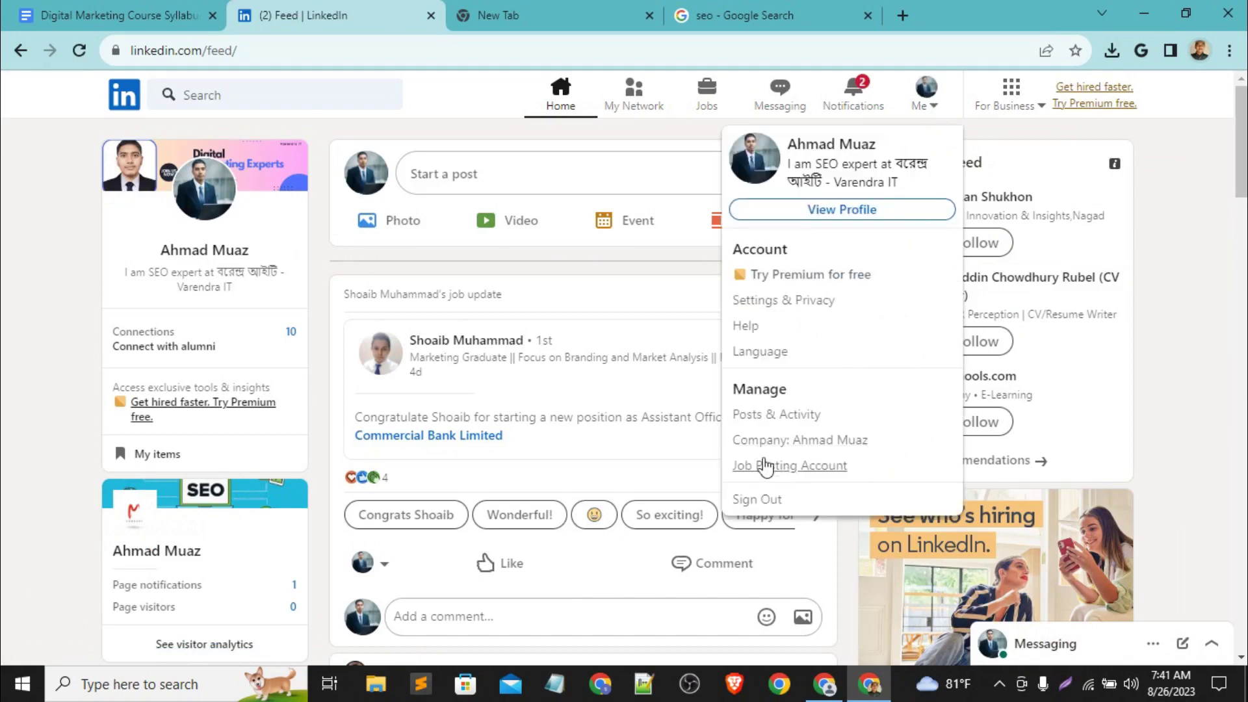
pyautogui.click(849, 442)
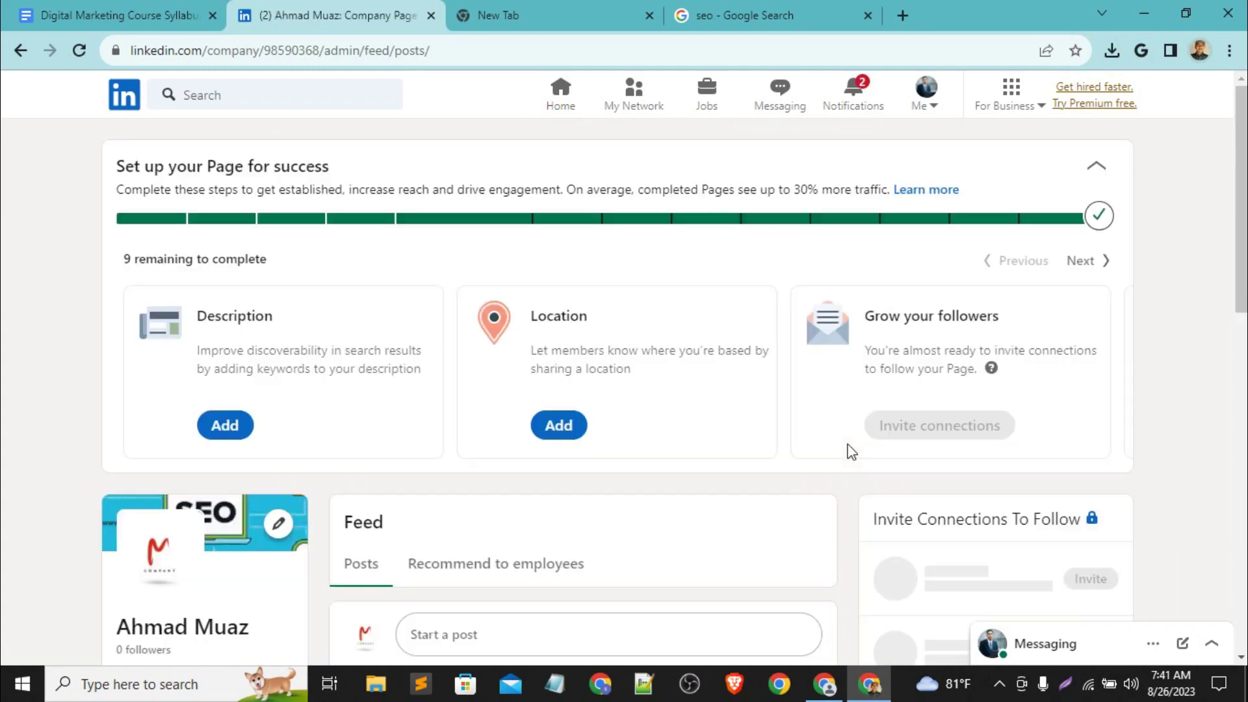
# Step: Review the company page's published poll, remaining setup tasks, posting options and post filters
pyautogui.scroll(-9, 566, 488)
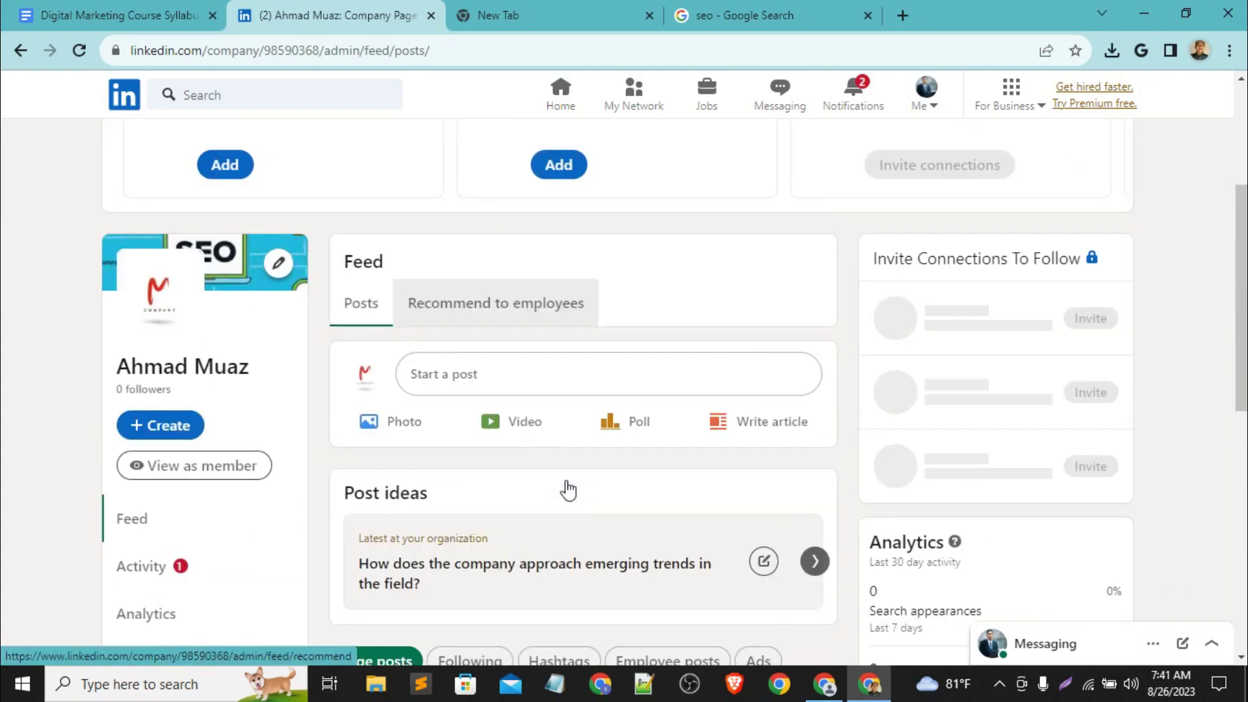
pyautogui.scroll(-3, 570, 488)
pyautogui.scroll(8, 569, 489)
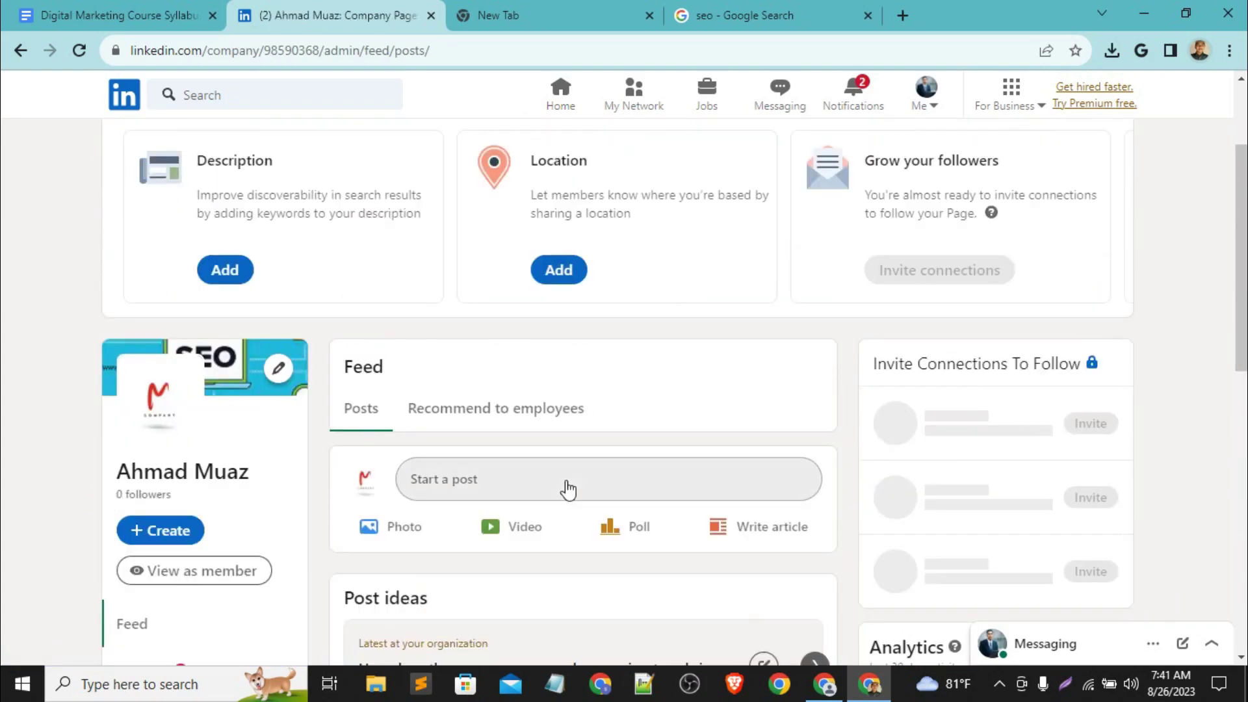
pyautogui.scroll(-10, 569, 489)
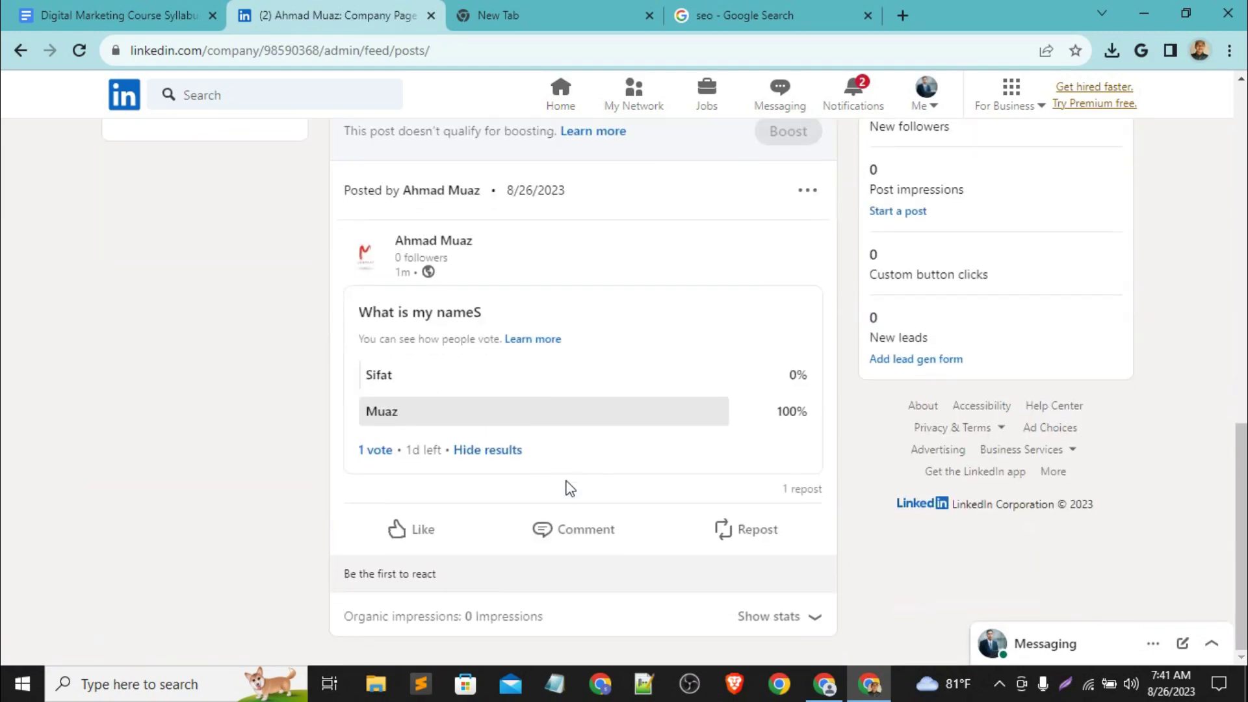
pyautogui.scroll(11, 568, 489)
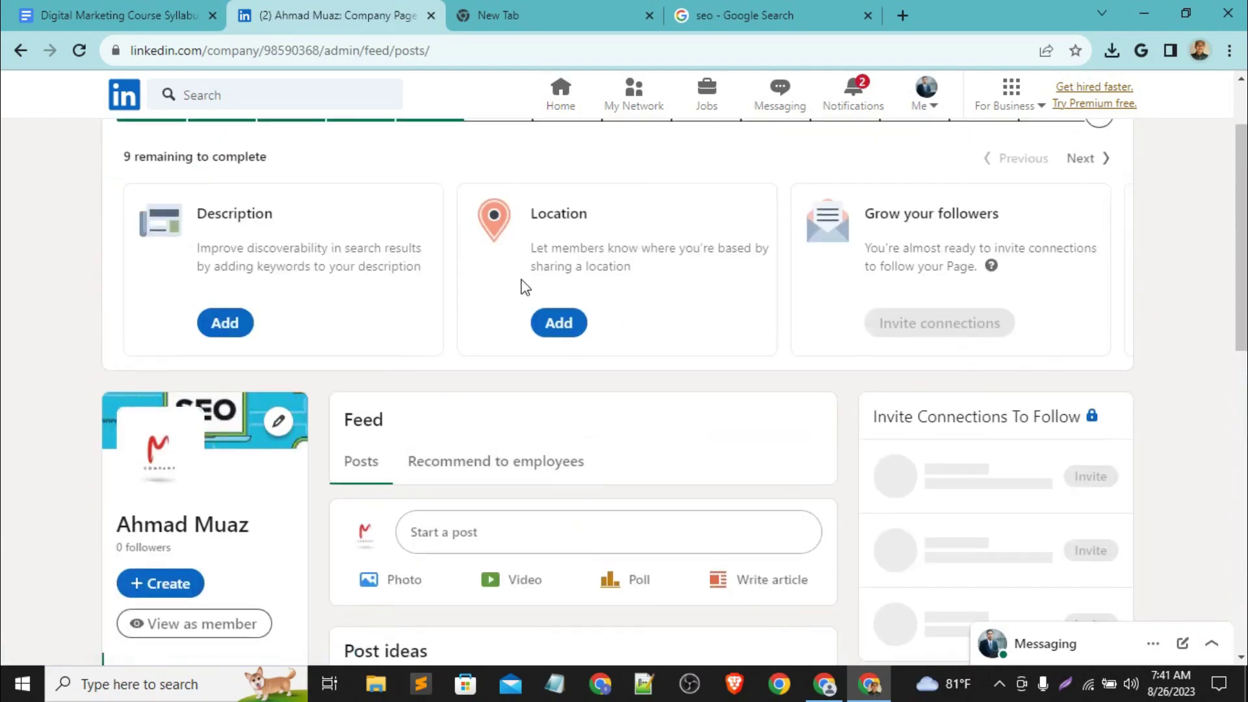
pyautogui.scroll(2, 520, 281)
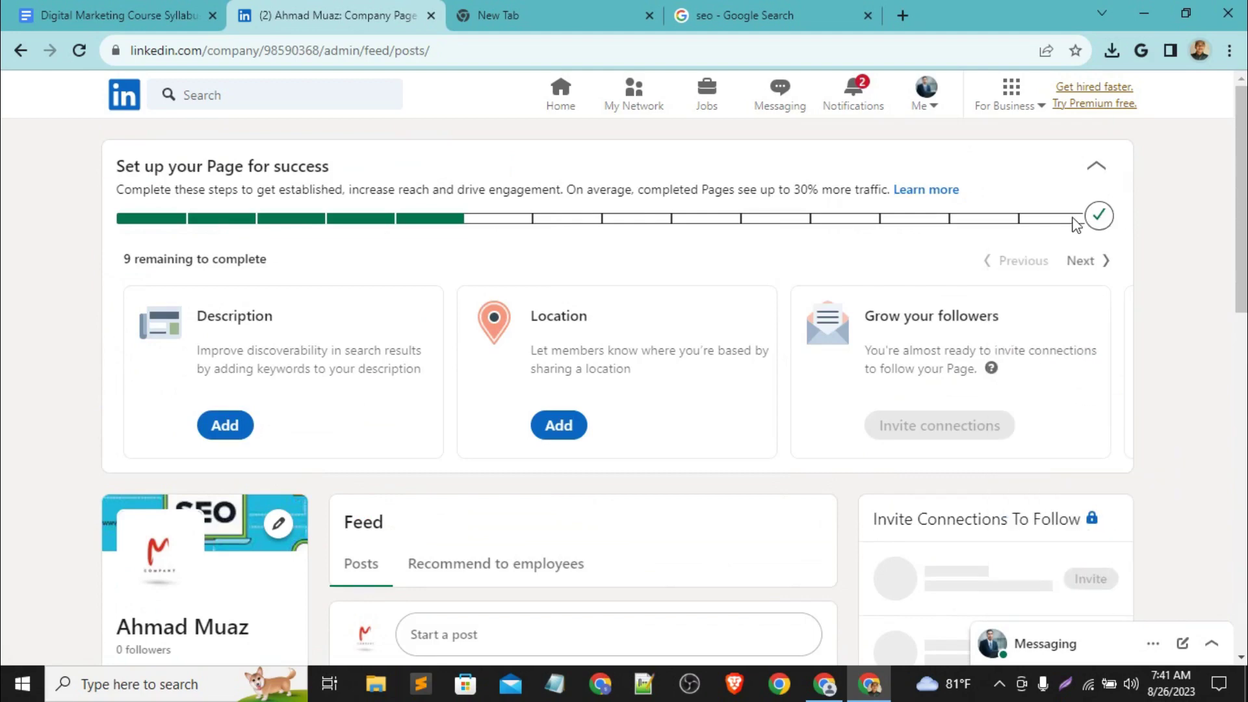
pyautogui.scroll(-5, 739, 315)
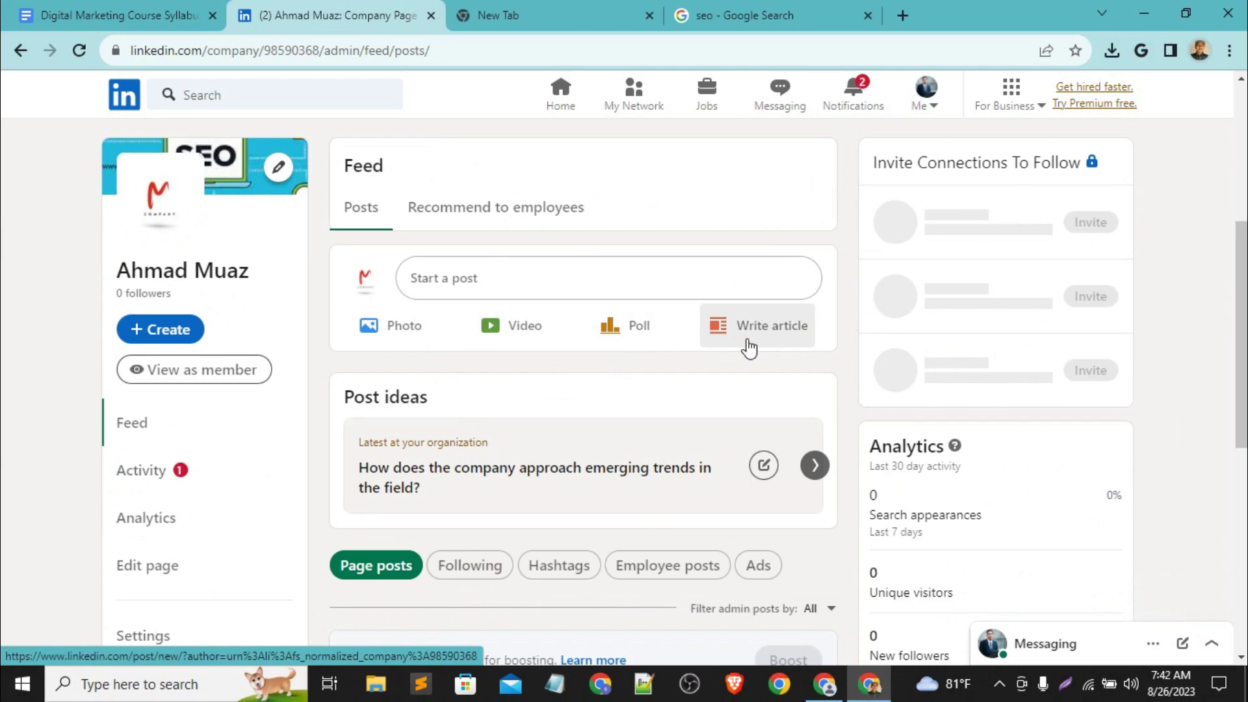
pyautogui.scroll(-2, 646, 468)
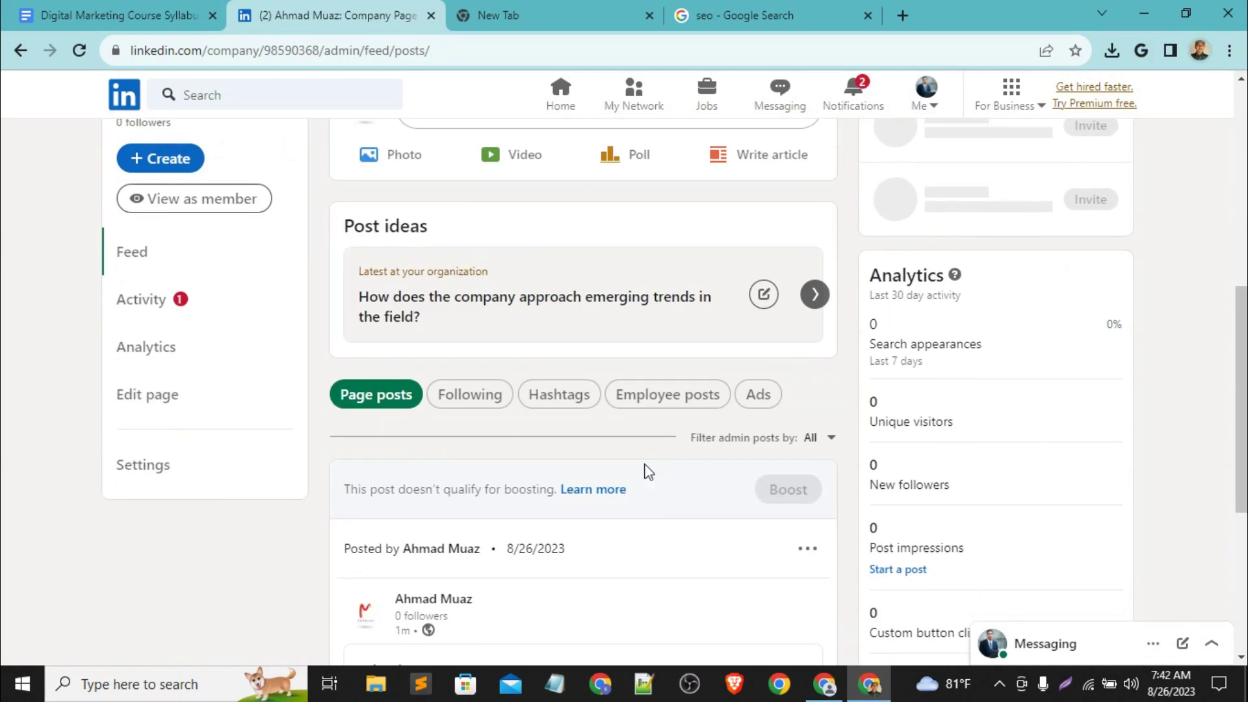
pyautogui.scroll(1, 648, 469)
pyautogui.scroll(5, 648, 472)
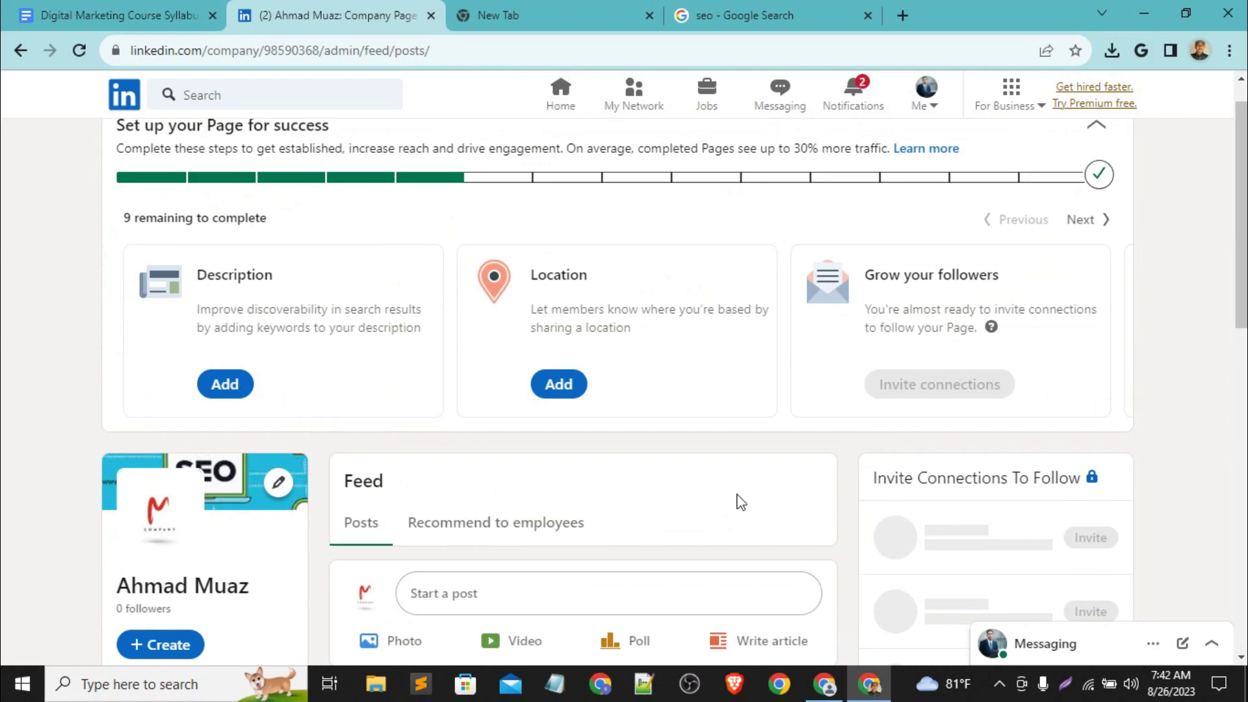
pyautogui.scroll(-1, 741, 503)
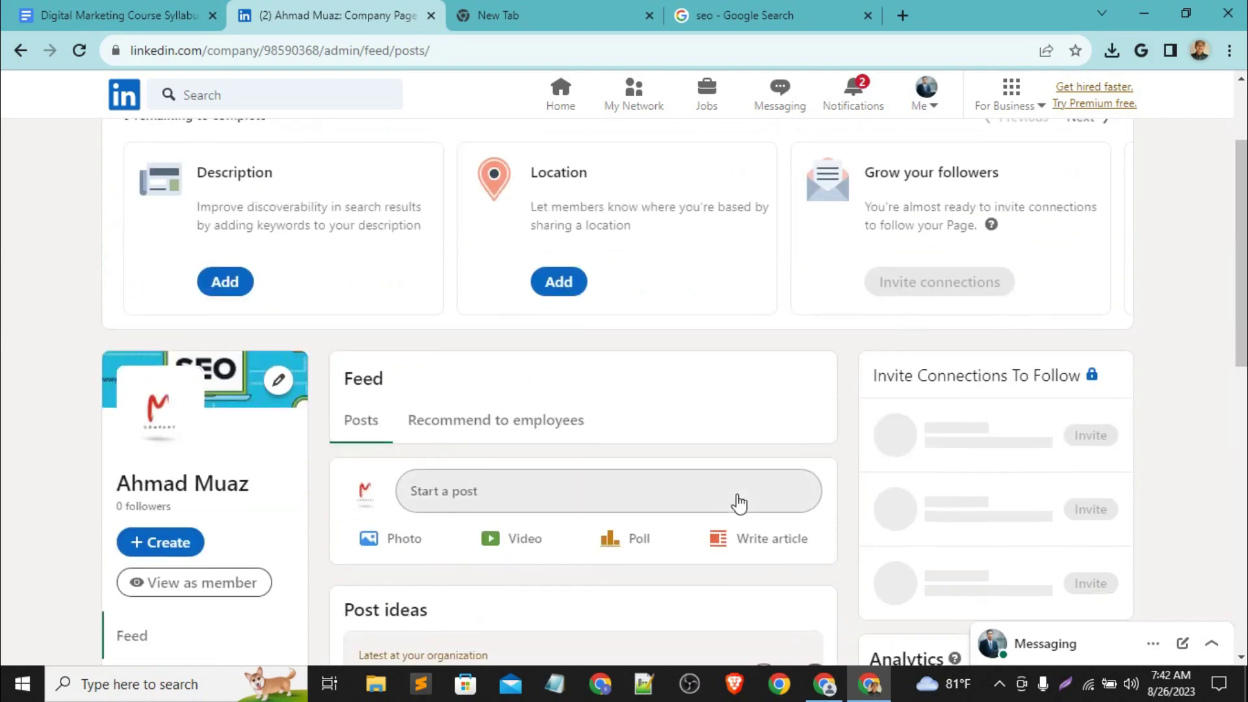
pyautogui.scroll(1, 738, 503)
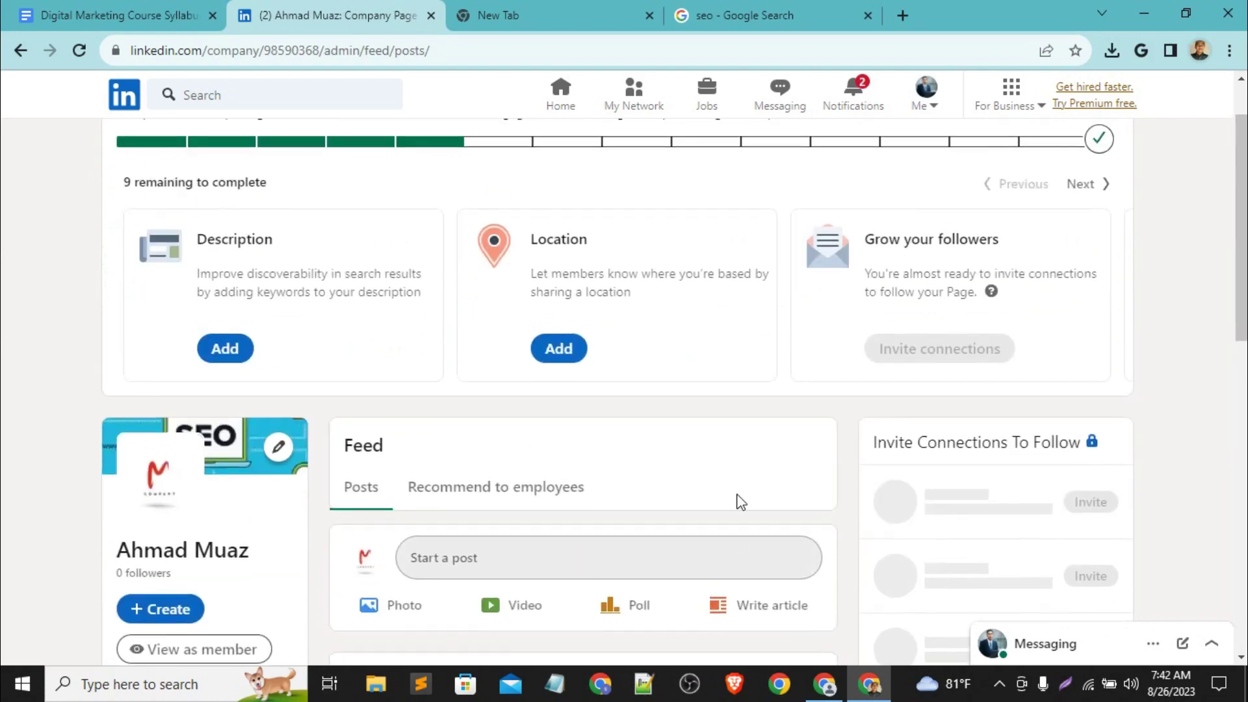